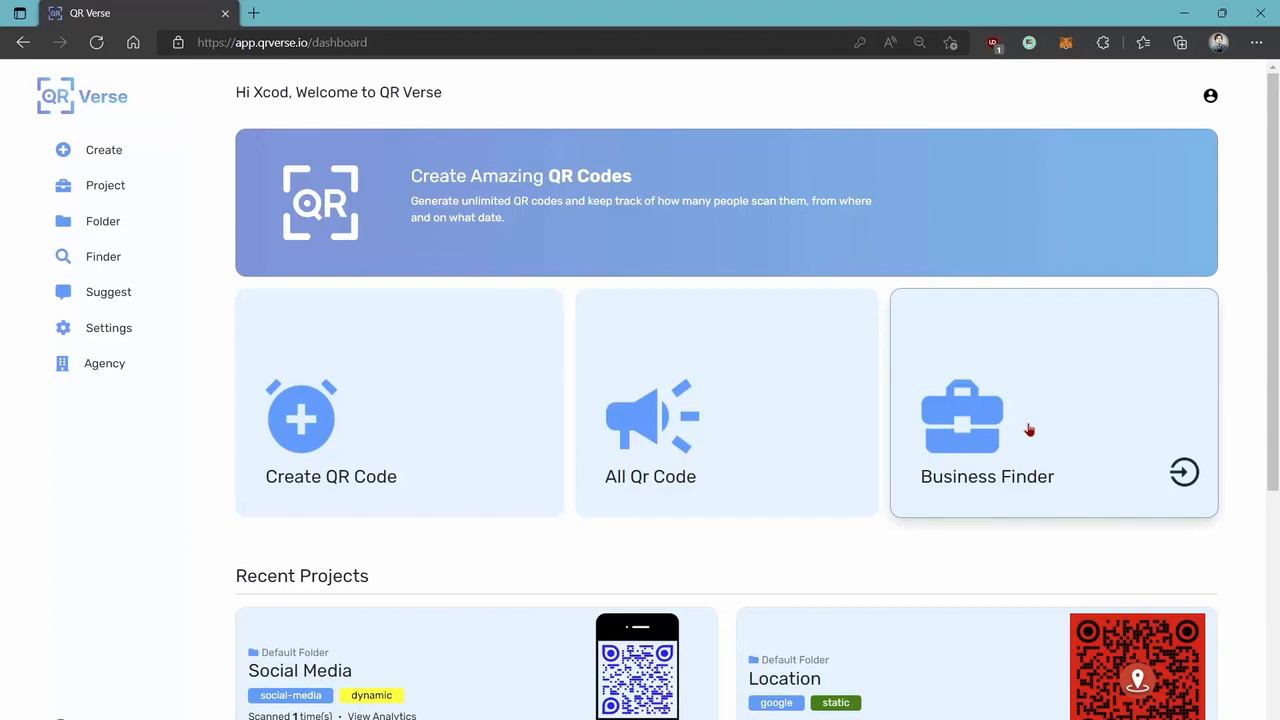
Step: Start creating a new QR code from the dashboard
scroll(791, 449, down, 3)
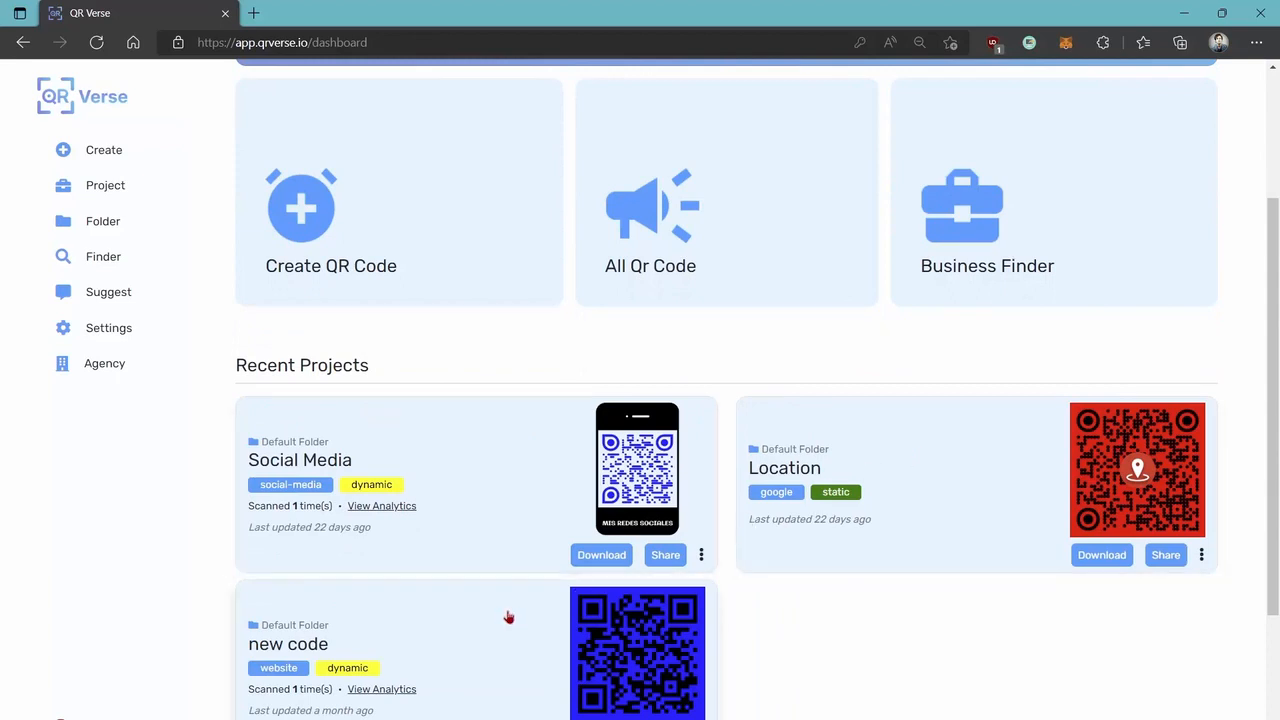
scroll(508, 617, up, 3)
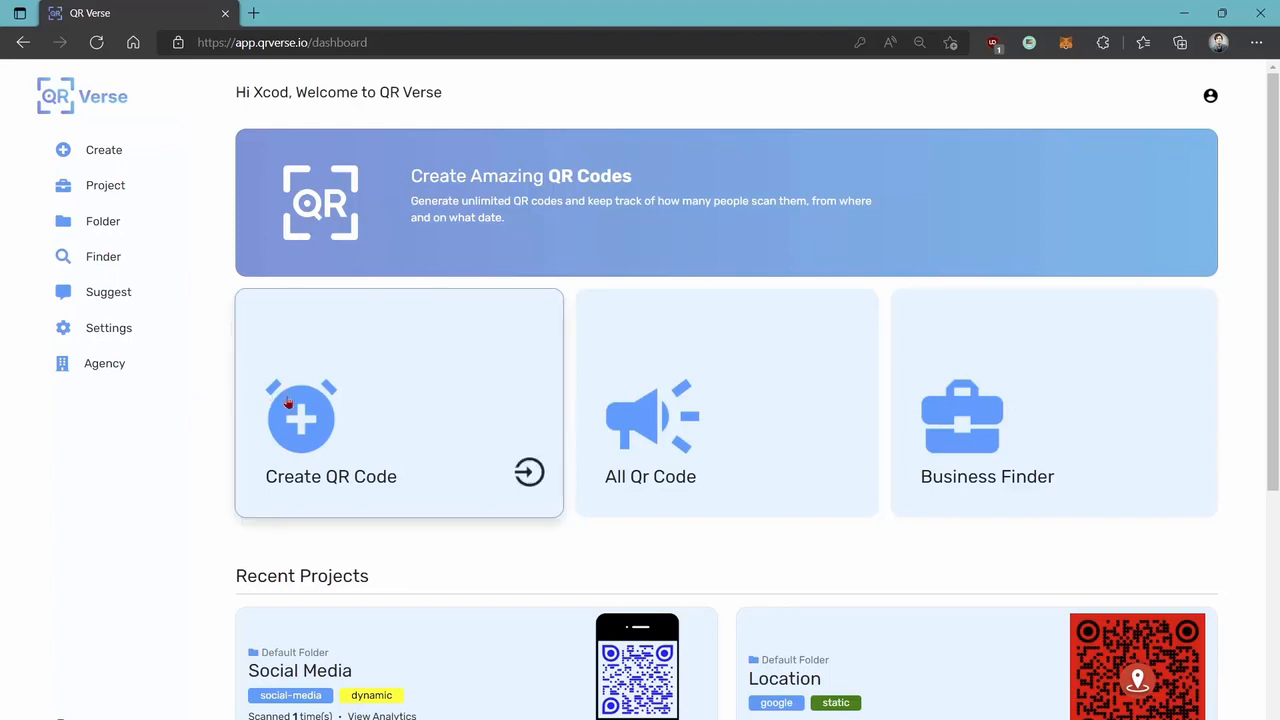
click(383, 414)
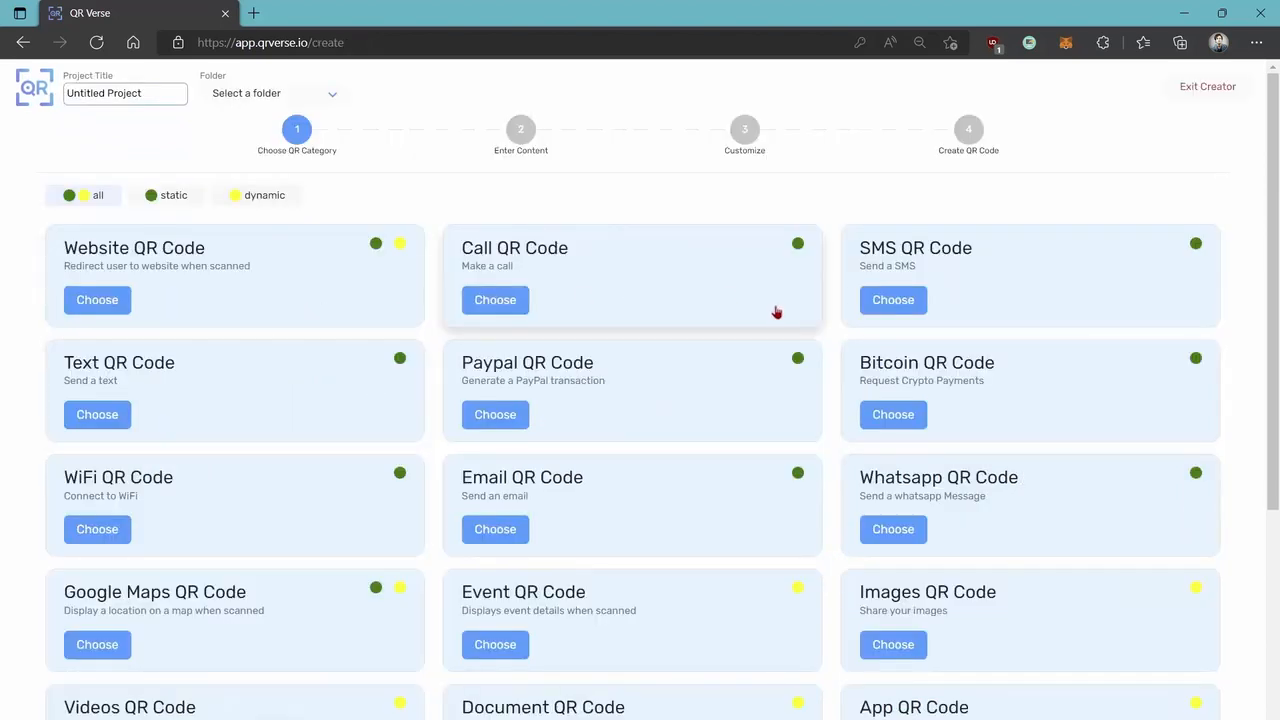
Step: Look through the available QR code categories and choose the Event QR Code
scroll(766, 326, down, 1)
scroll(757, 340, down, 1)
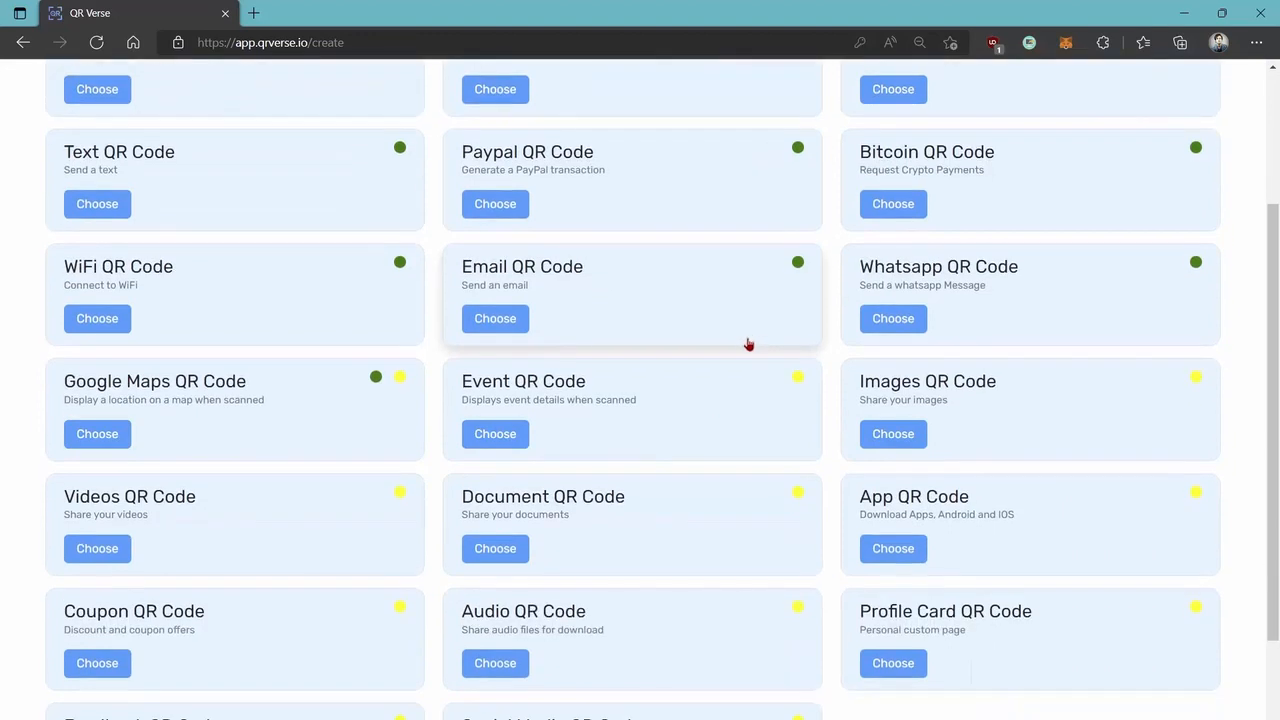
scroll(746, 348, down, 1)
scroll(742, 360, down, 1)
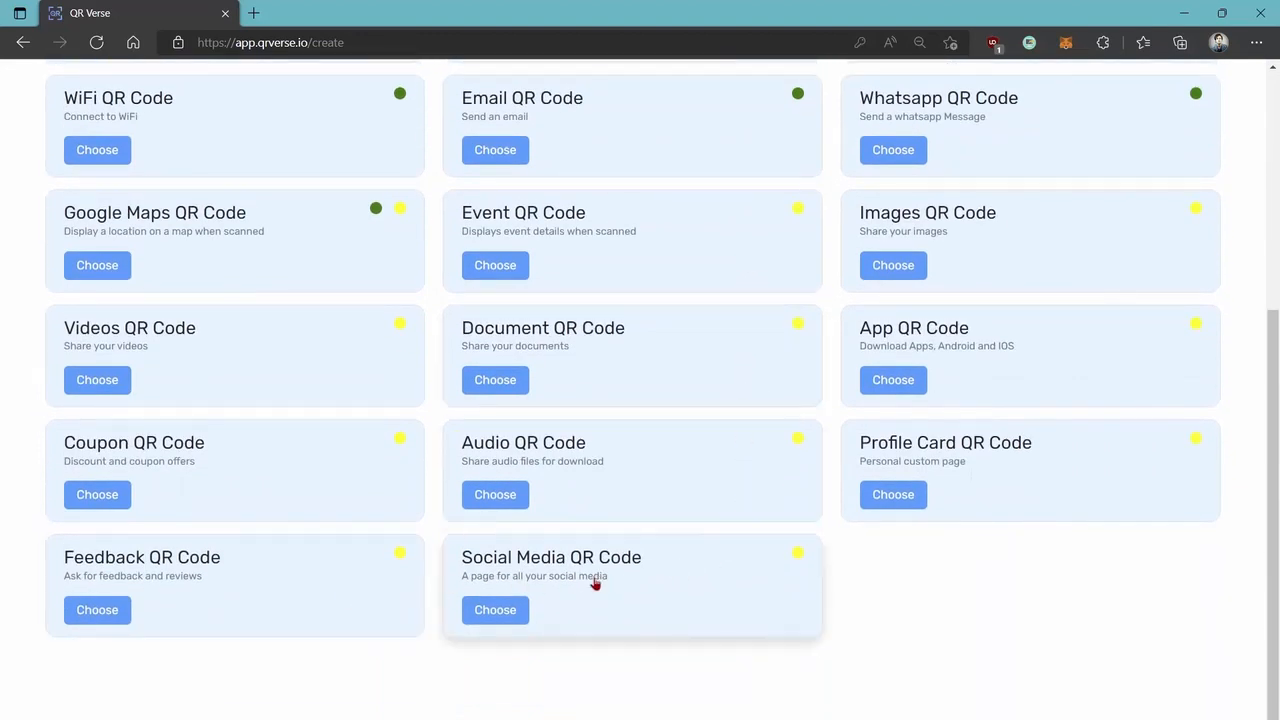
scroll(574, 591, up, 4)
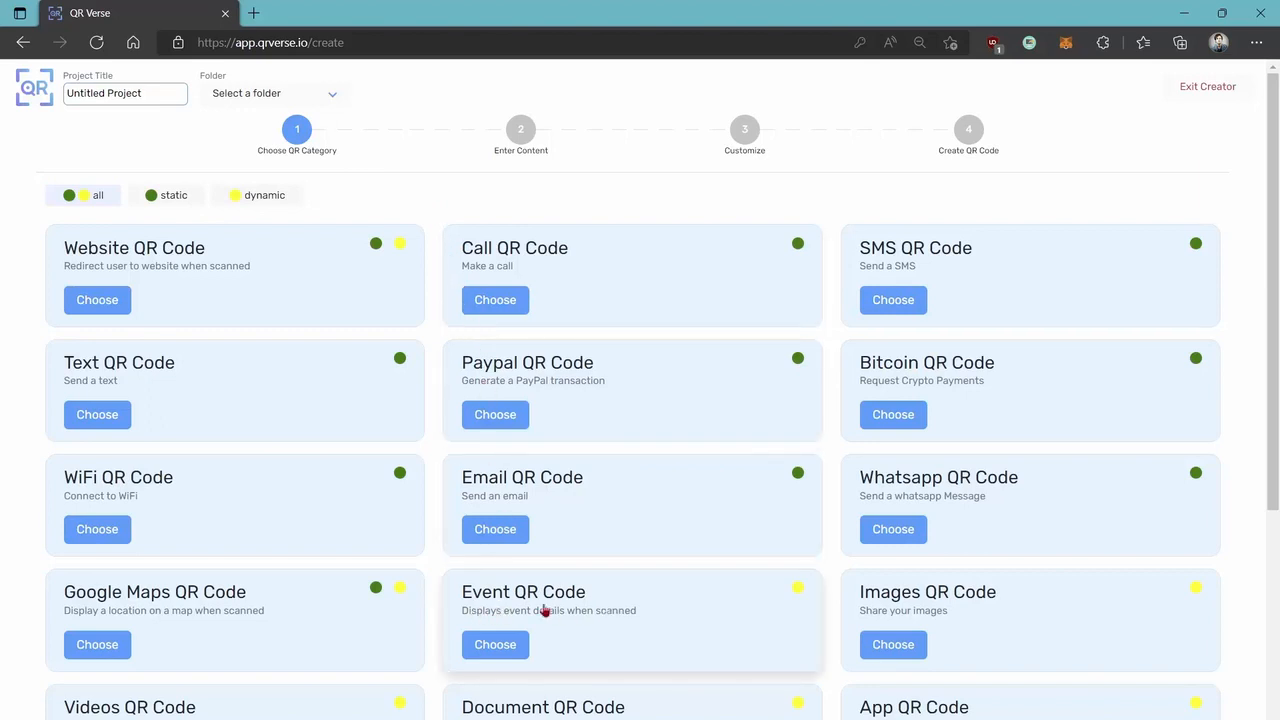
click(493, 648)
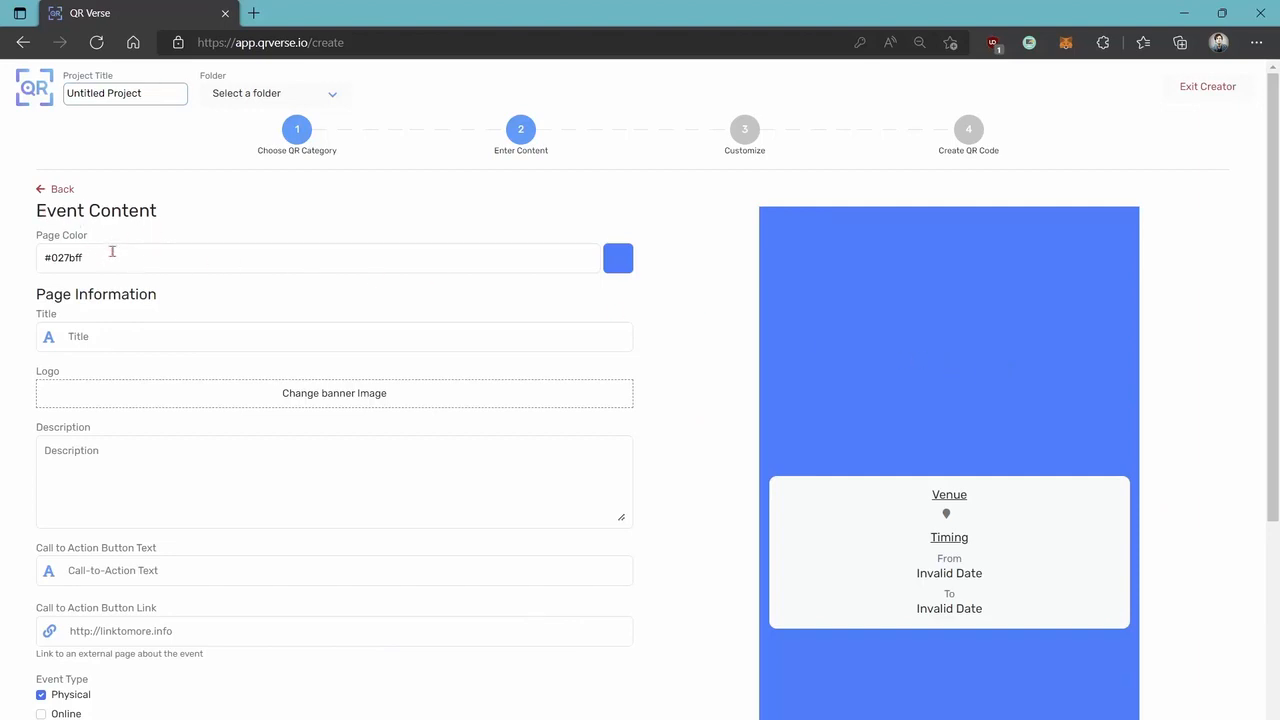
Step: Change the event page color to the muted teal #2696A7
click(612, 268)
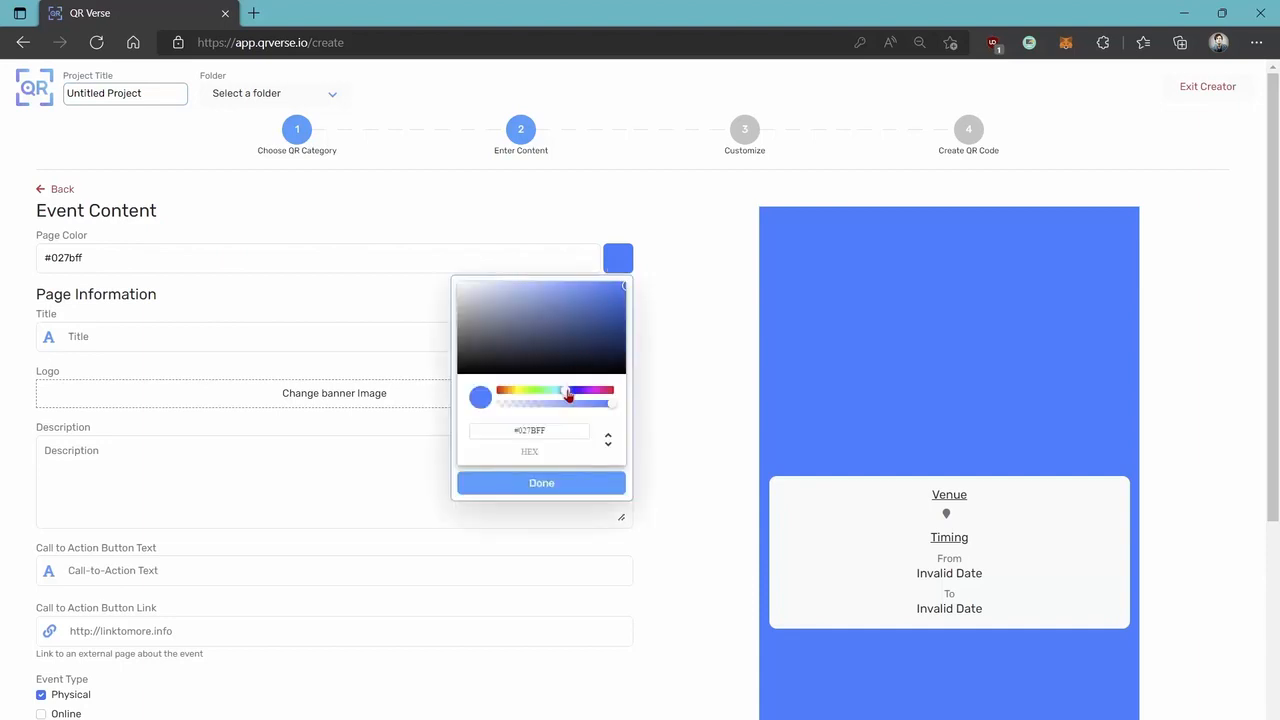
drag(569, 391, 558, 391)
click(588, 318)
drag(588, 318, 591, 318)
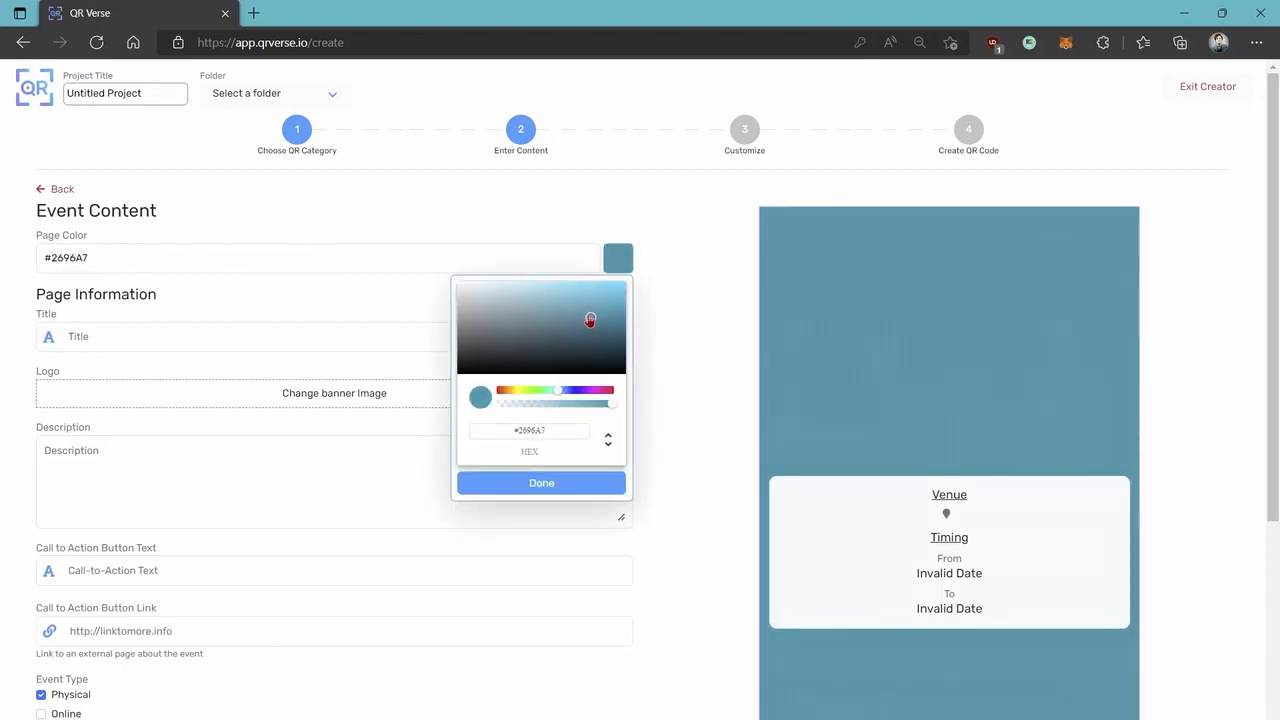
click(411, 297)
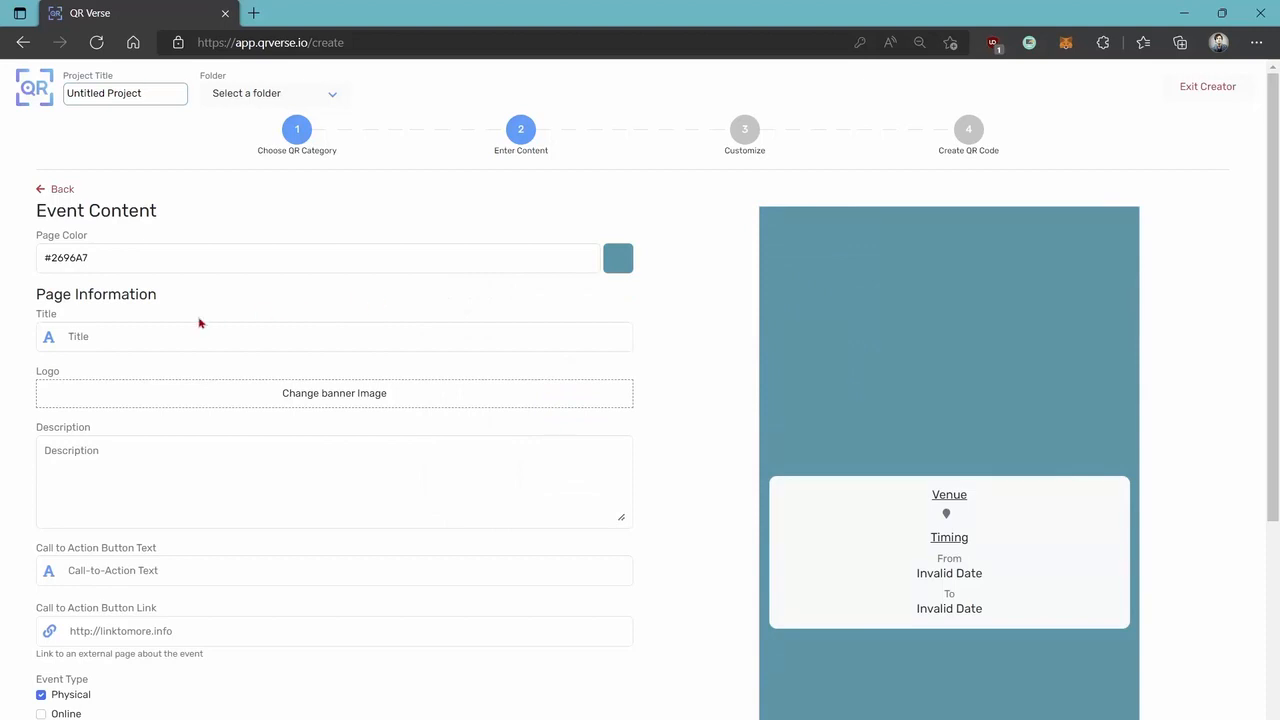
Step: Title the event page "Making Money Online" and upload MMO.jpg from Downloads as its banner image
click(90, 334)
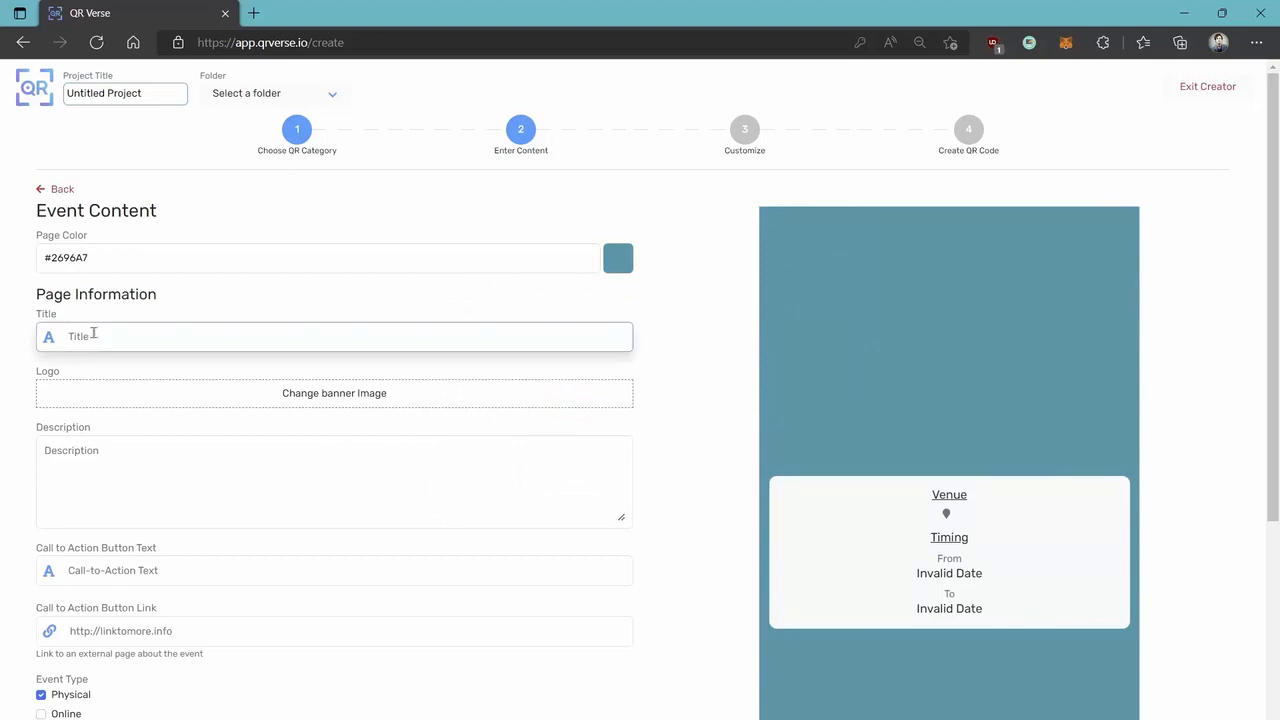
text(Making )
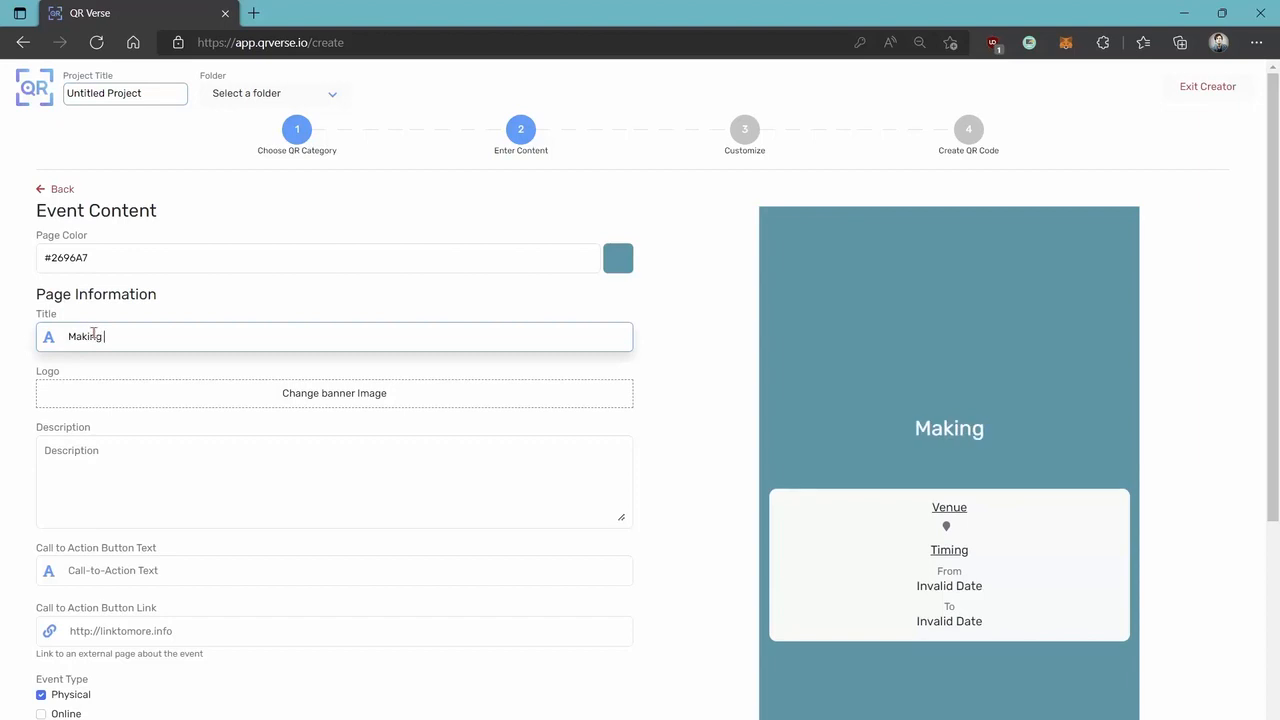
text(Money Online)
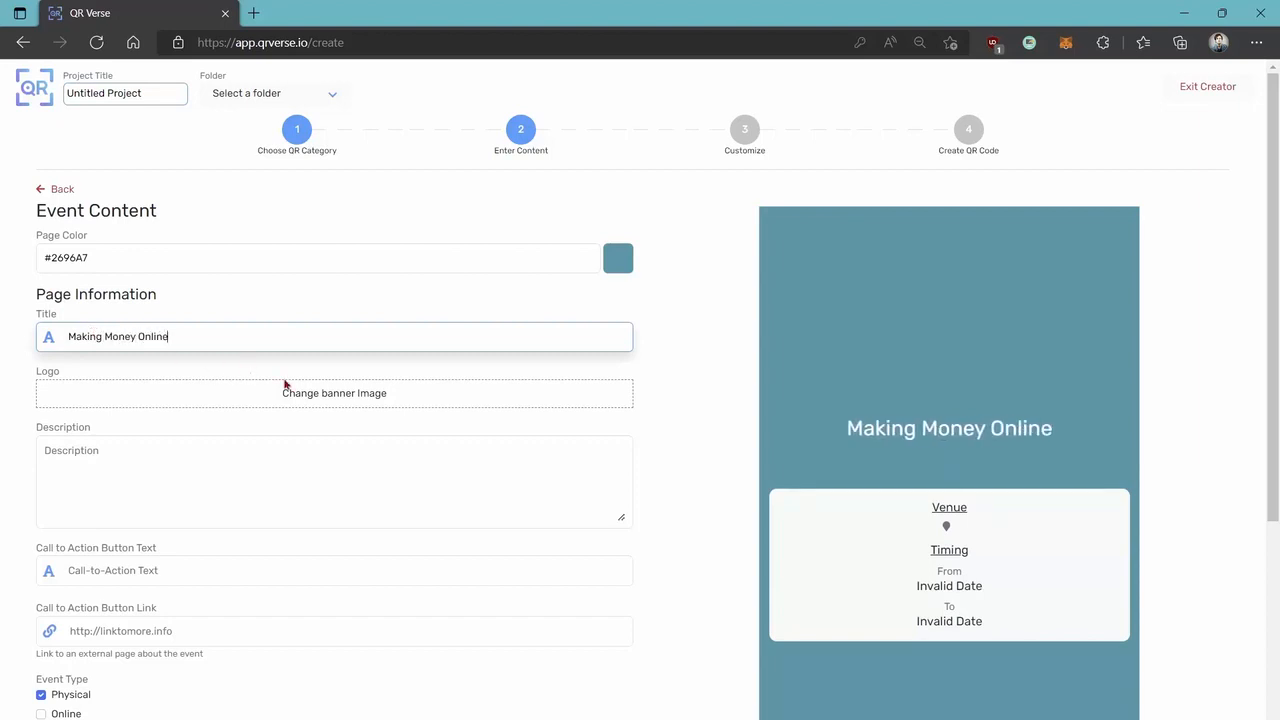
click(314, 396)
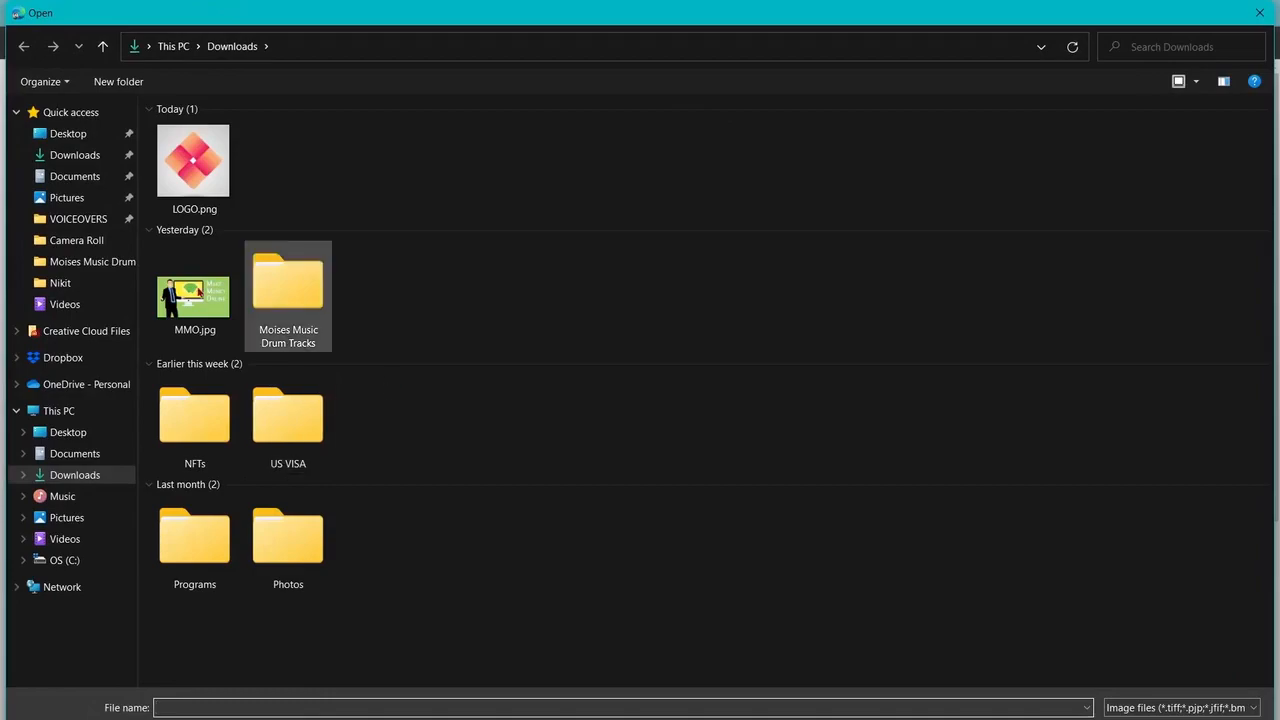
double_click(190, 300)
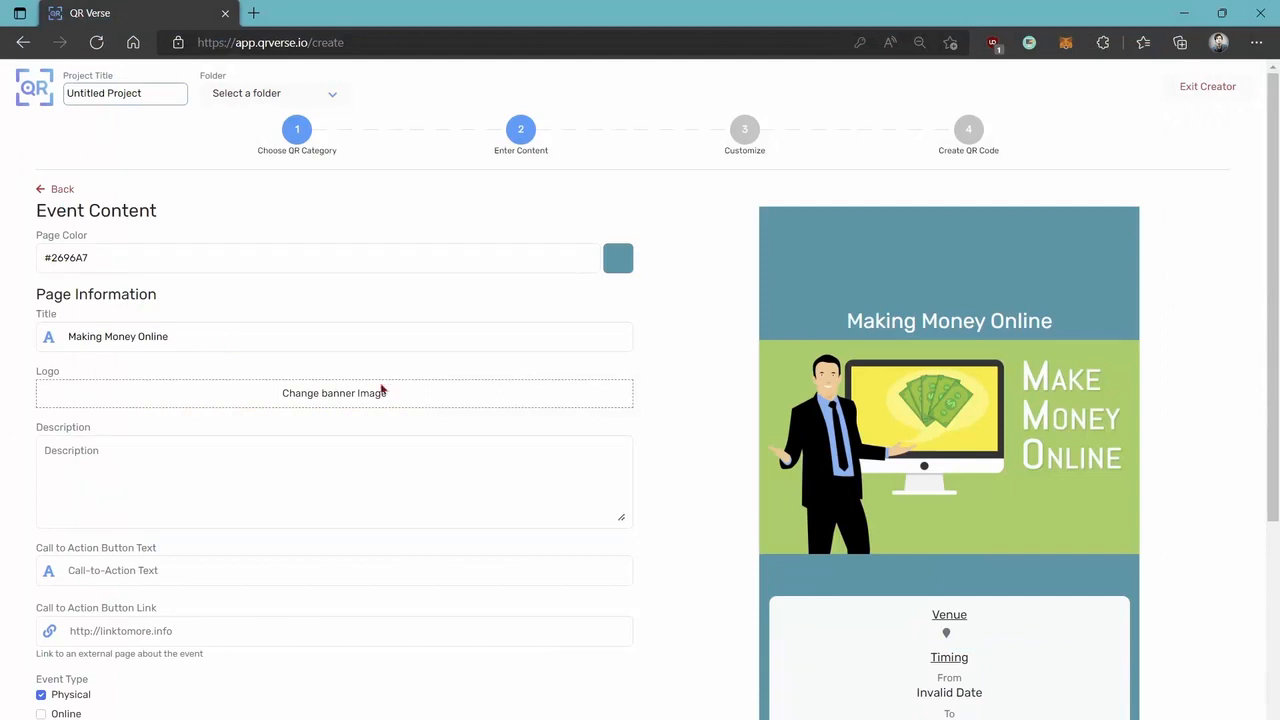
Step: Enter the event description "This webinar will teach you how to make money online."
scroll(186, 337, down, 1)
click(128, 349)
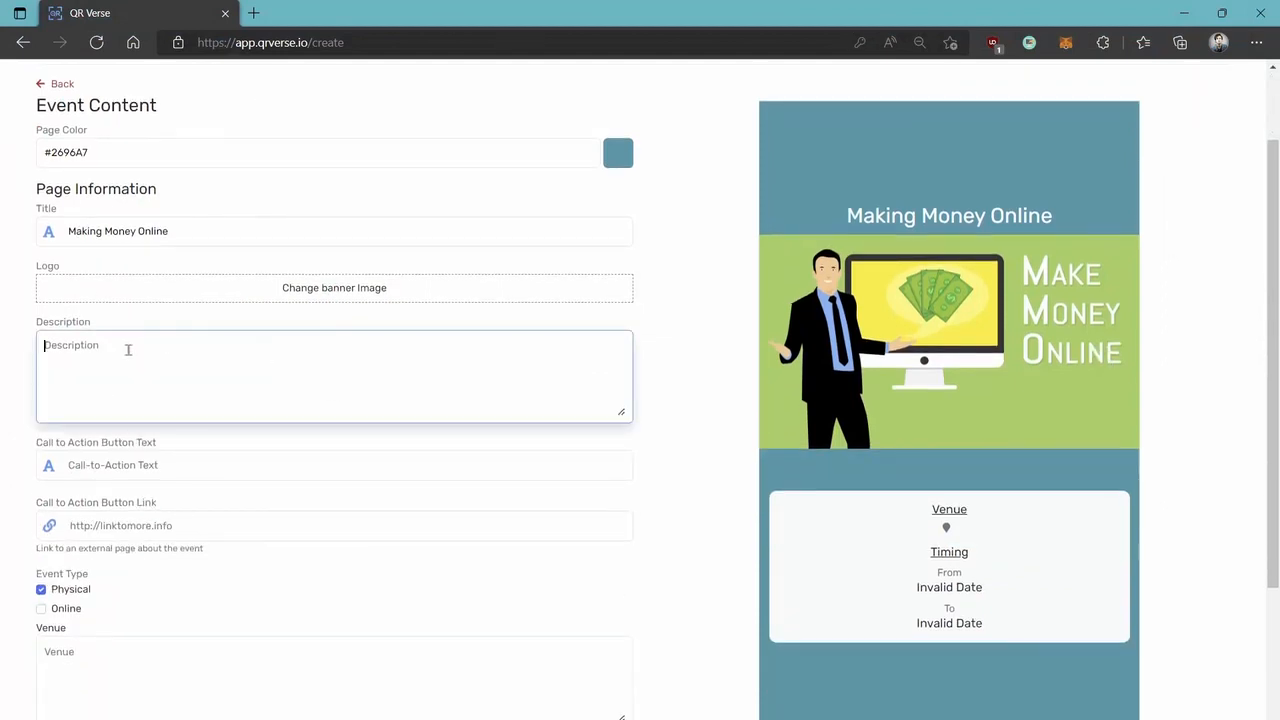
text(This)
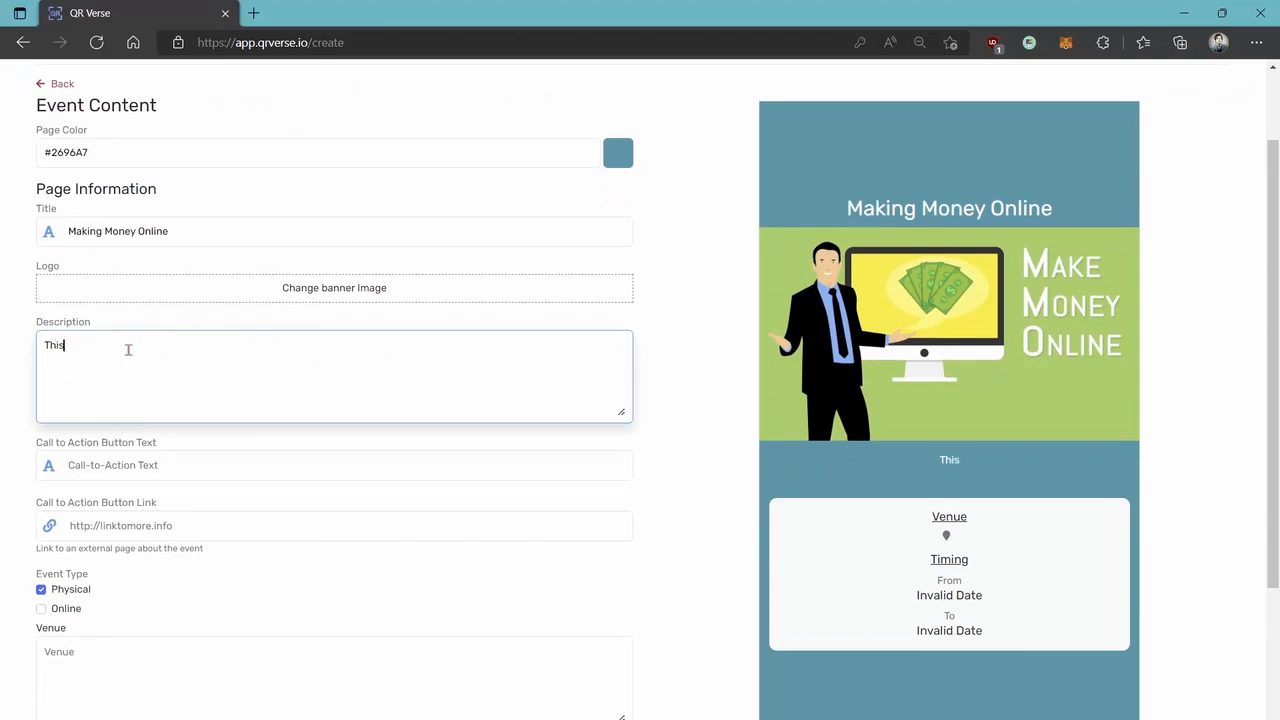
text( webinar will teach yo)
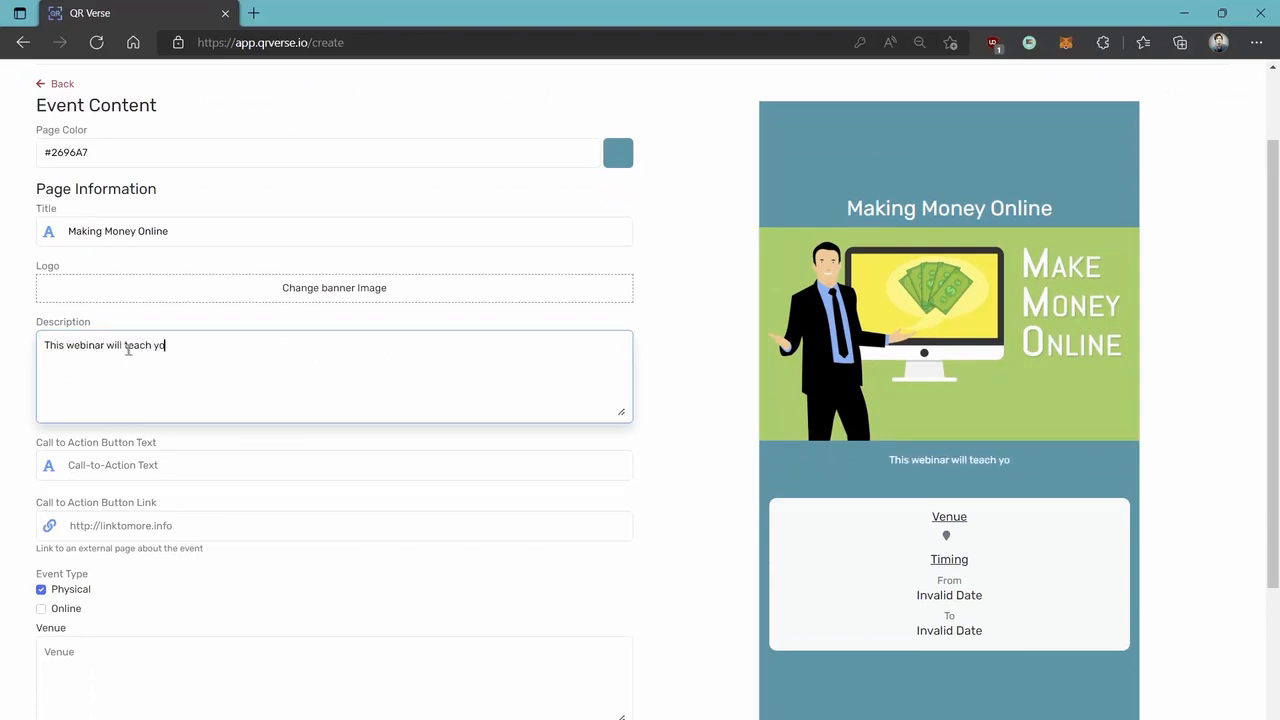
text(u how to)
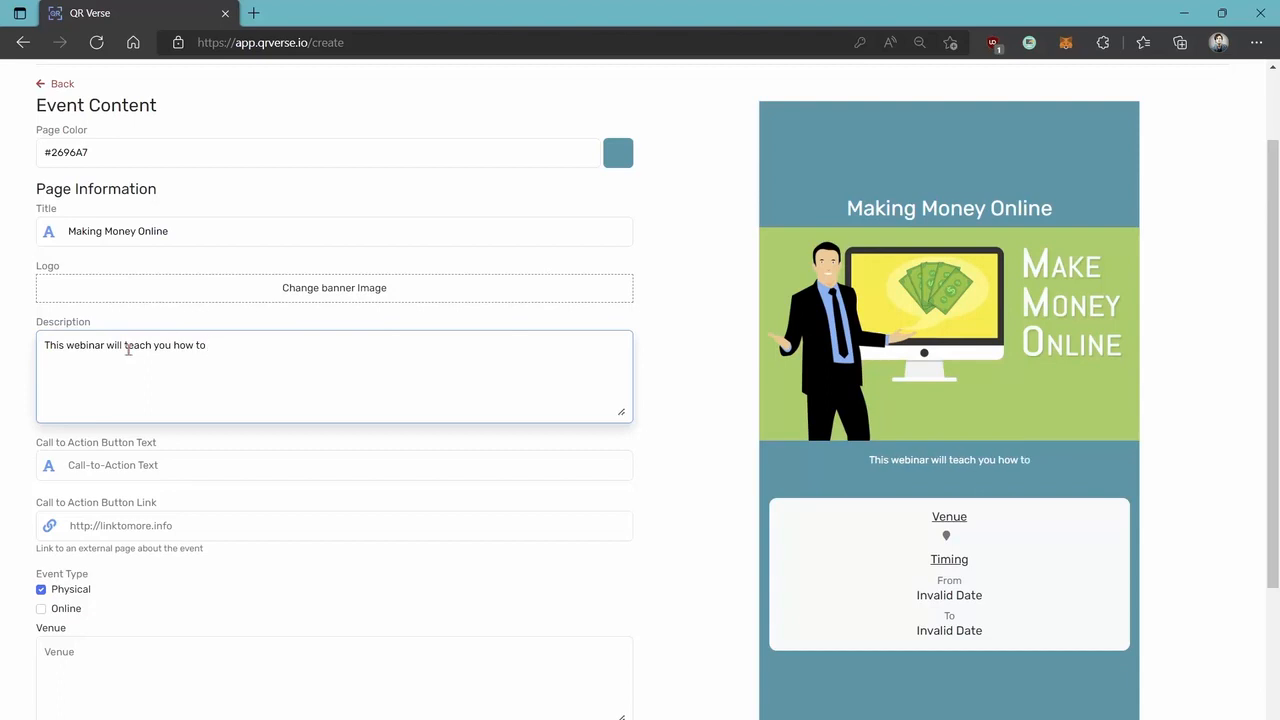
text( make money on)
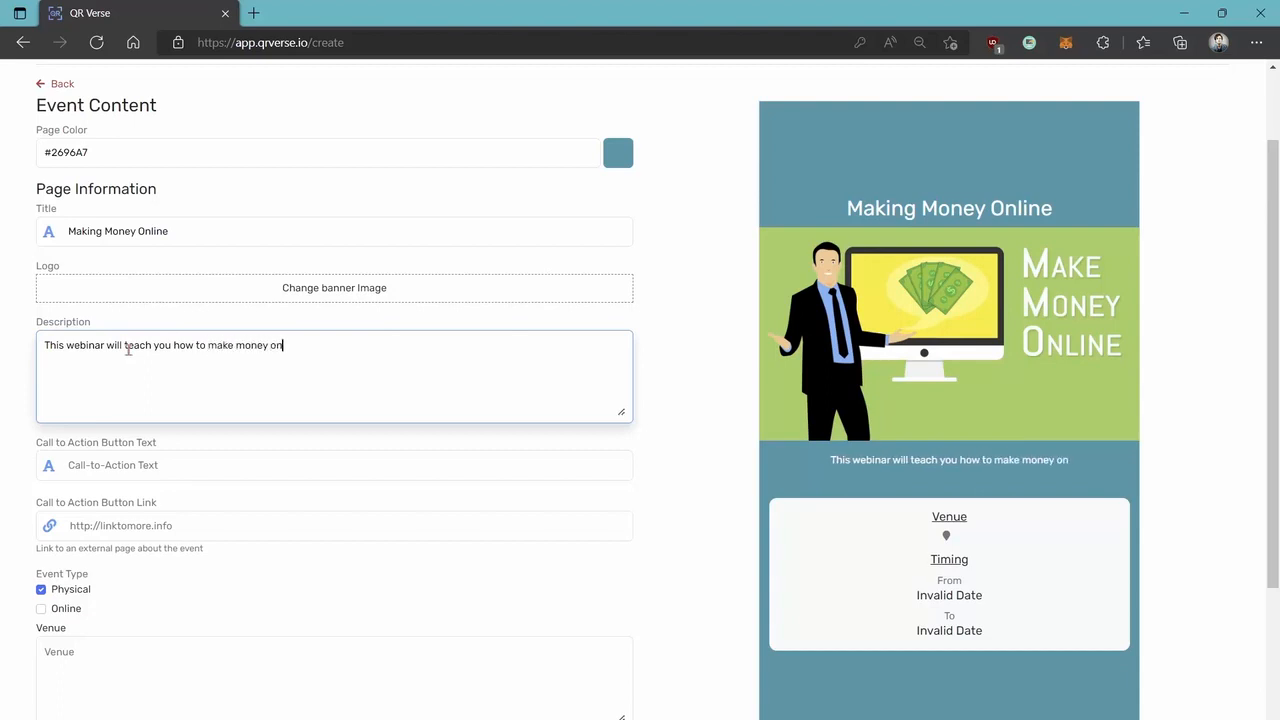
text(line.)
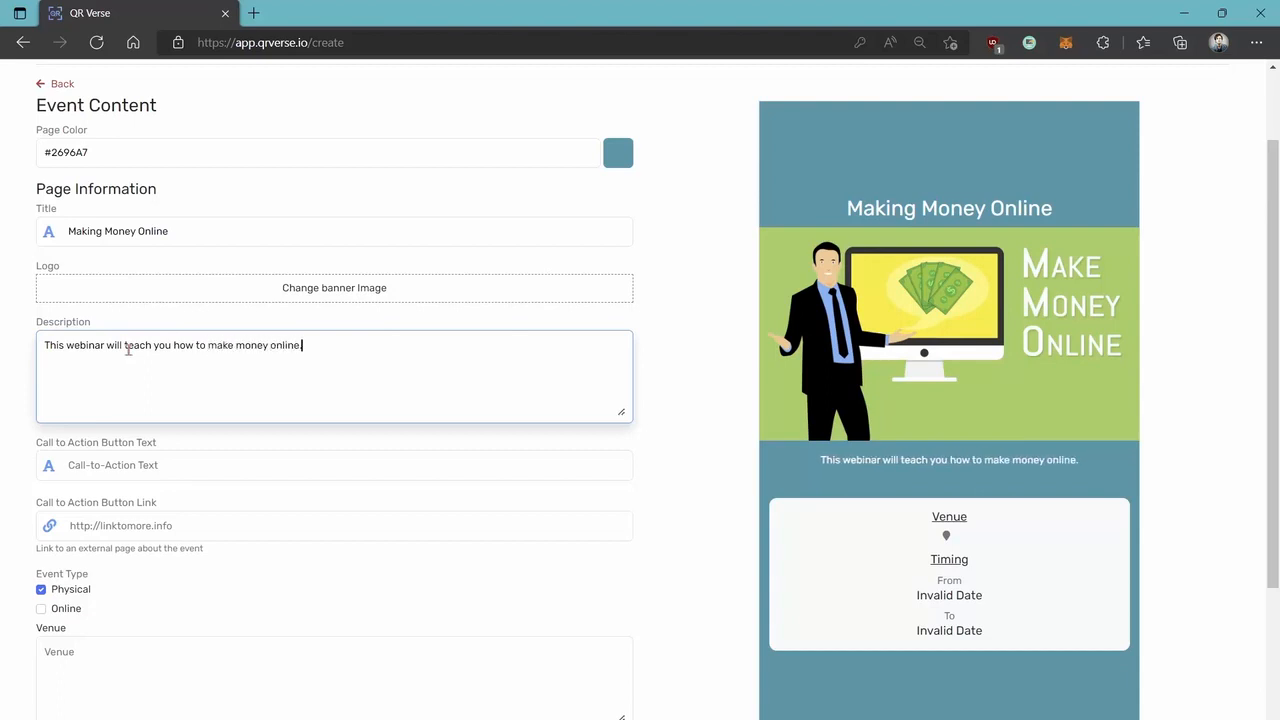
Step: Set the call to action button link to google.com
scroll(128, 349, down, 1)
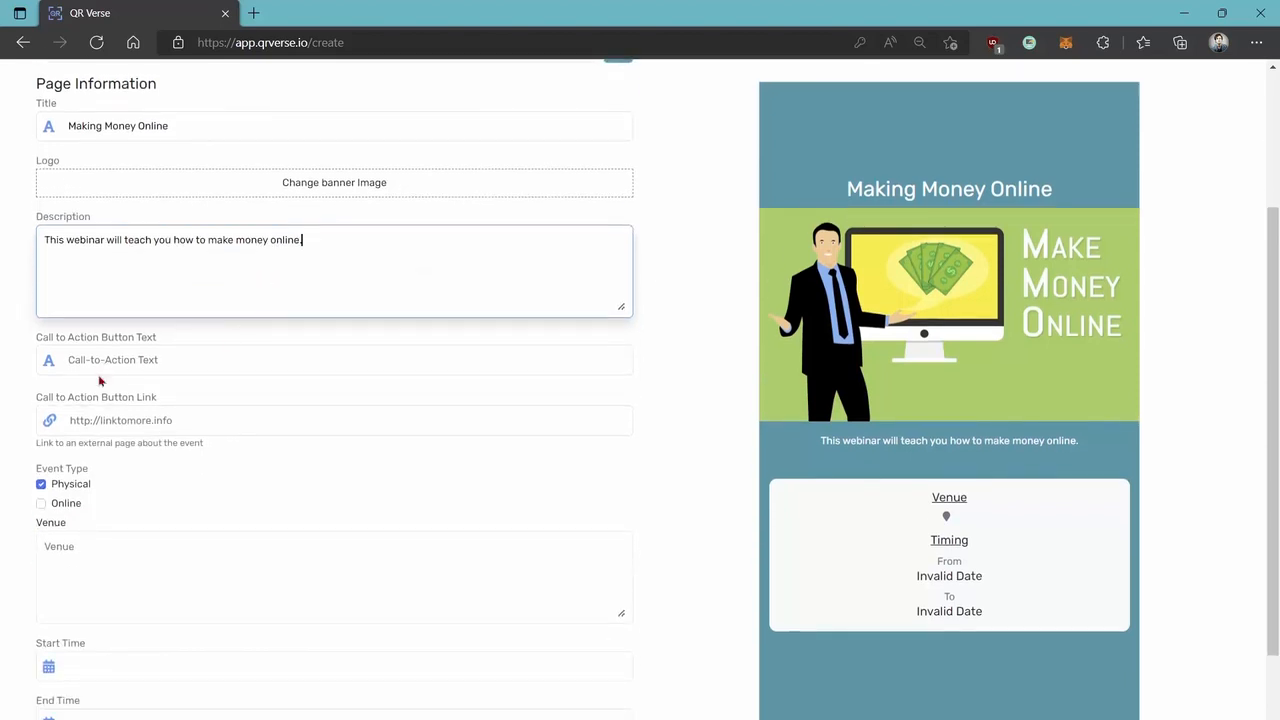
click(229, 420)
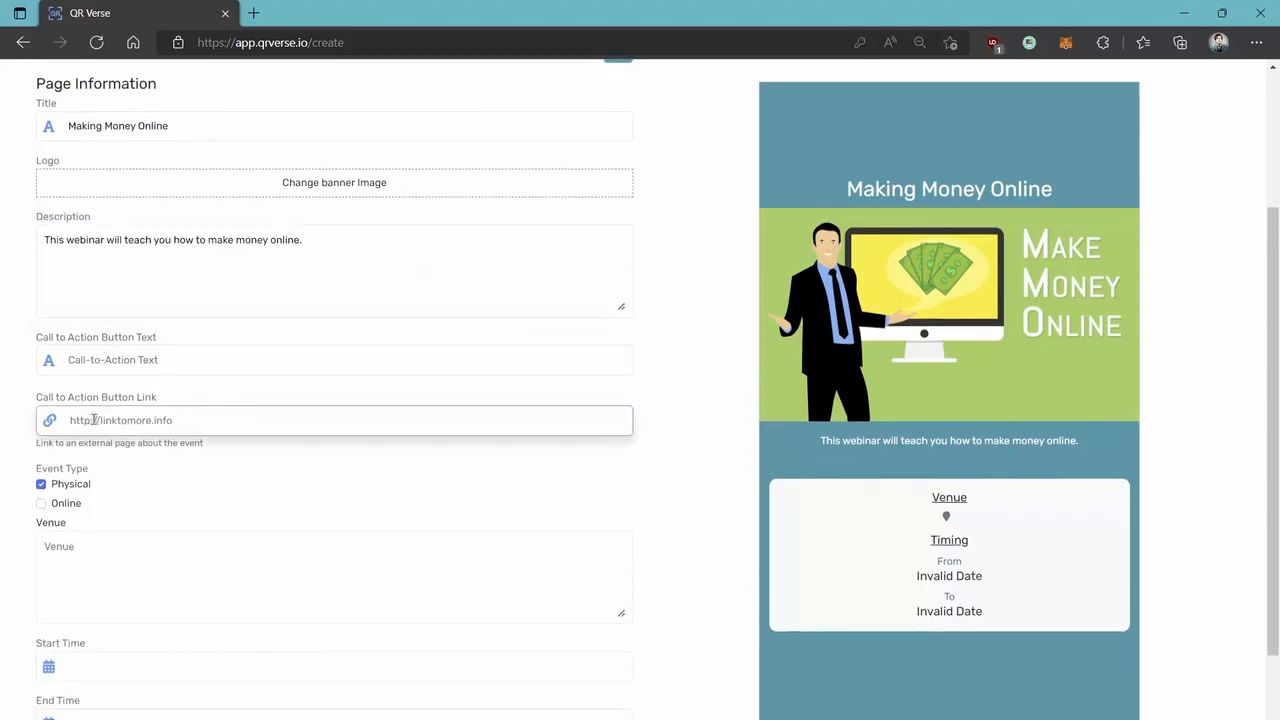
text(google)
text(c)
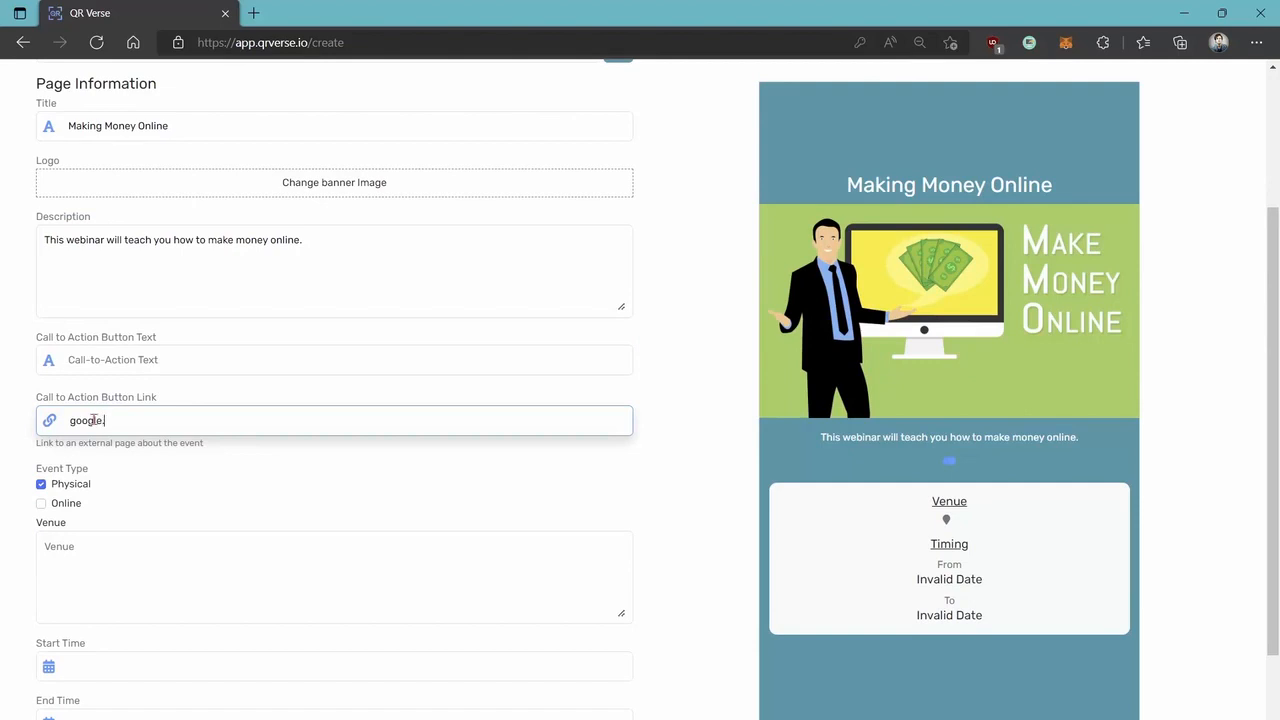
text(com)
Step: Switch the event type from Physical to Online and set the event link to google.com
click(61, 546)
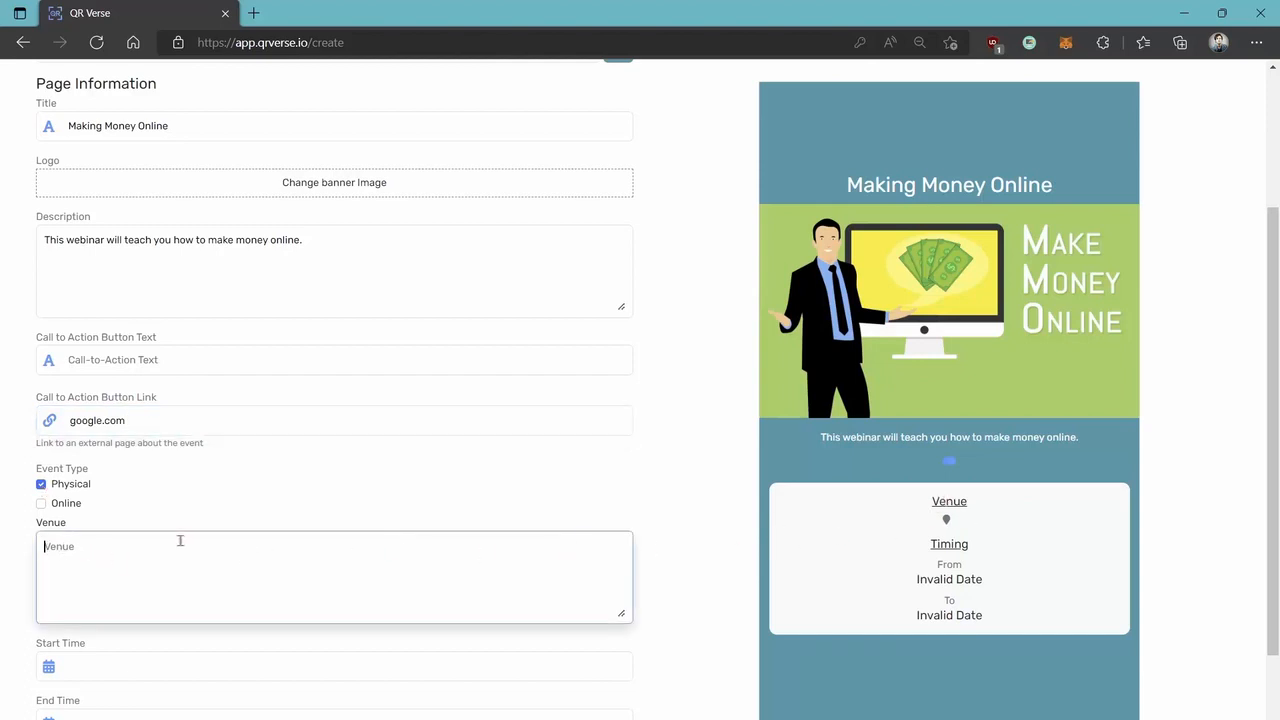
click(41, 485)
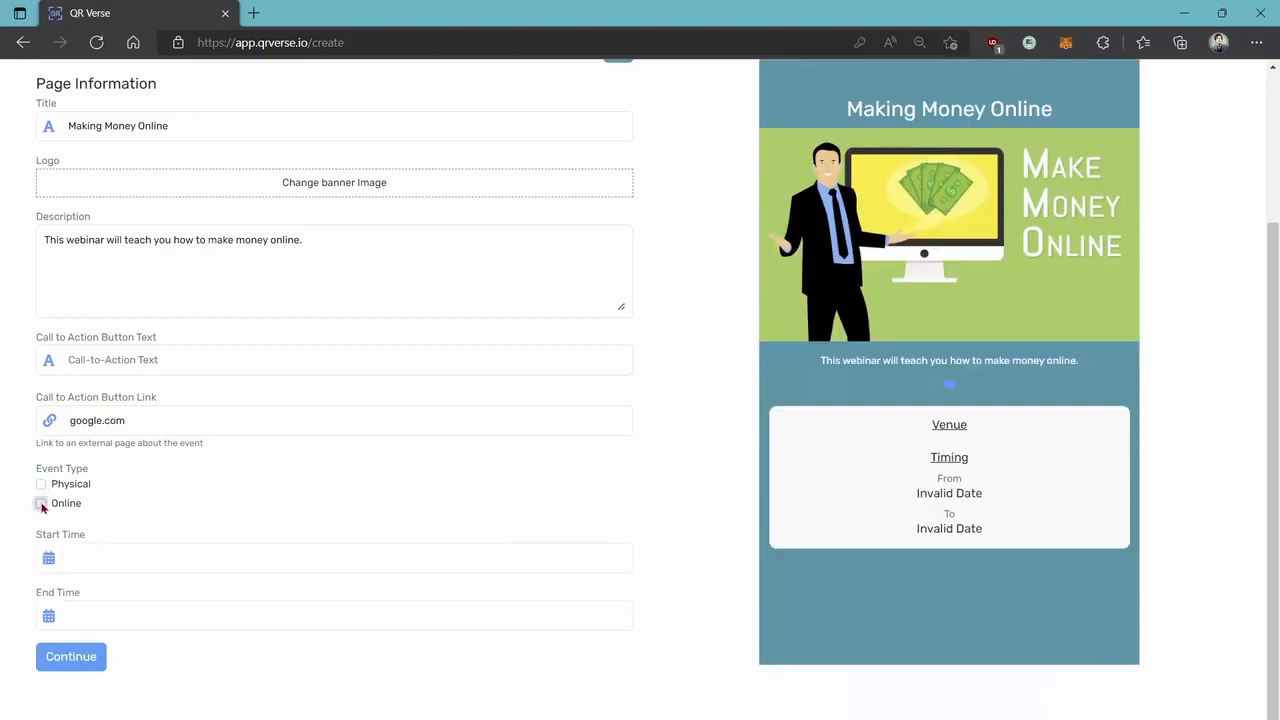
click(41, 505)
scroll(41, 505, down, 1)
click(83, 453)
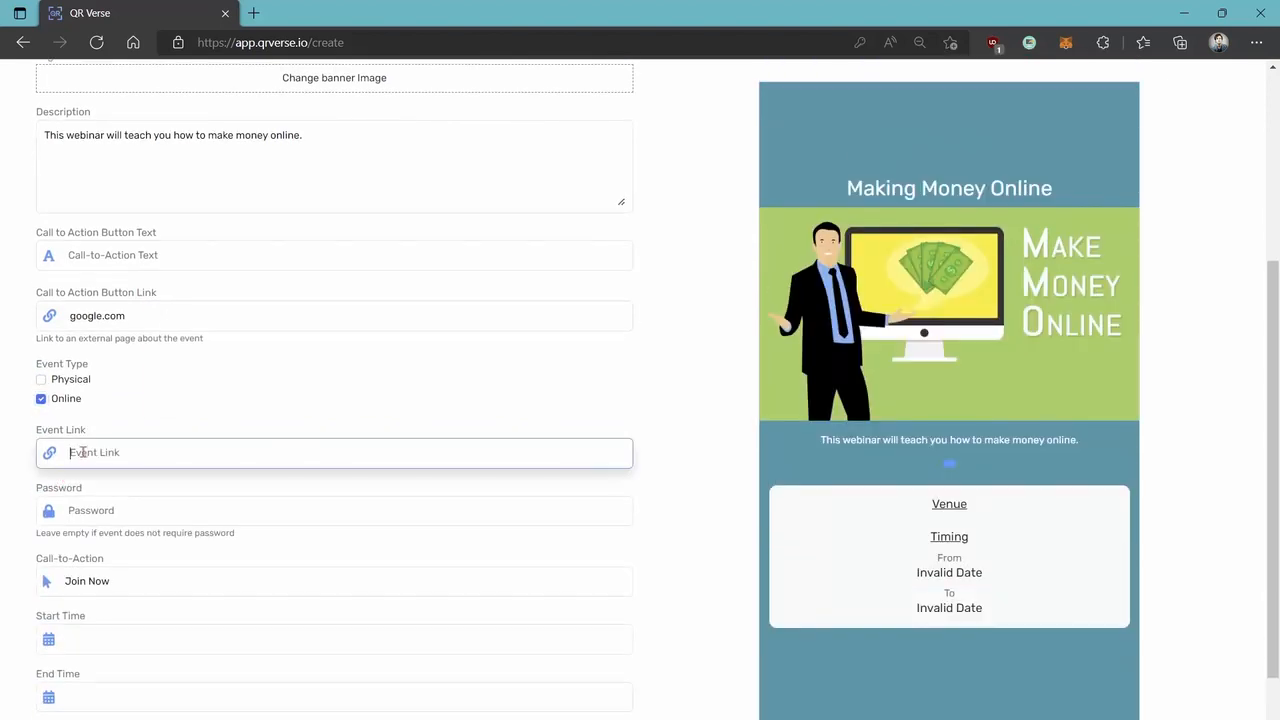
text(google.com)
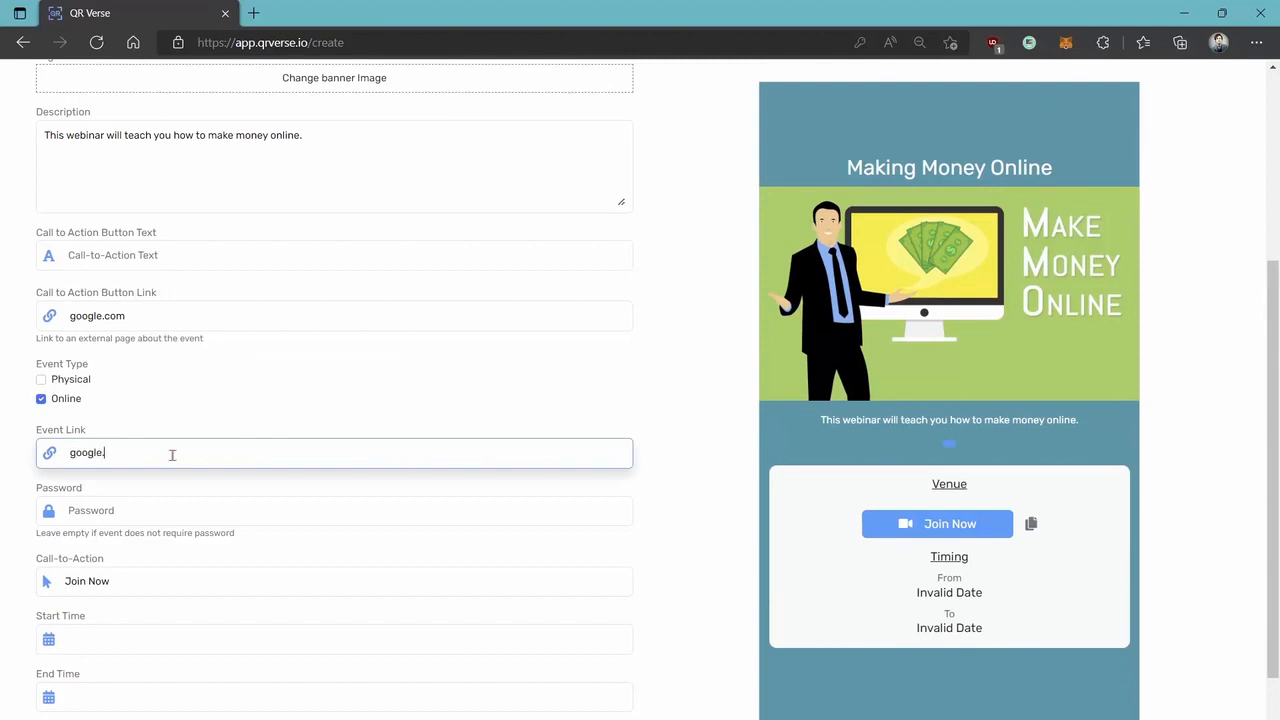
Step: Leave the event password empty and replace the online event's call-to-action text with "SIGN UP"
click(119, 512)
scroll(203, 418, down, 2)
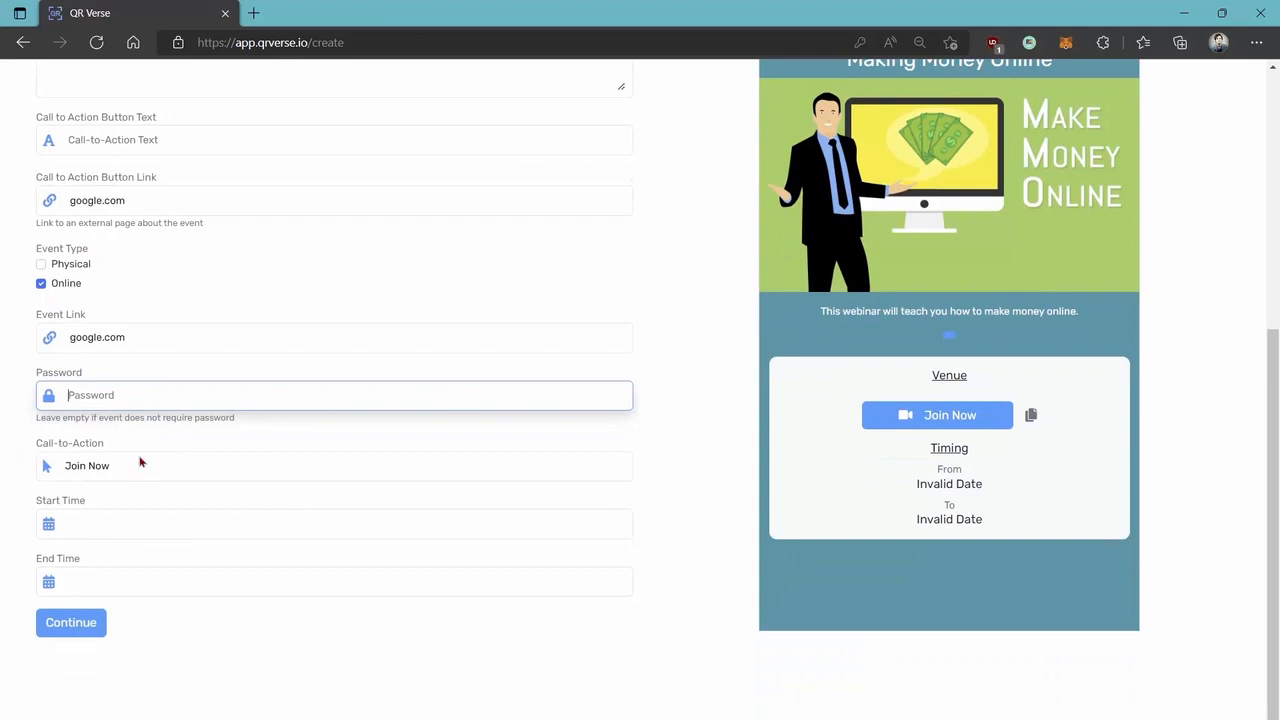
key(Tab)
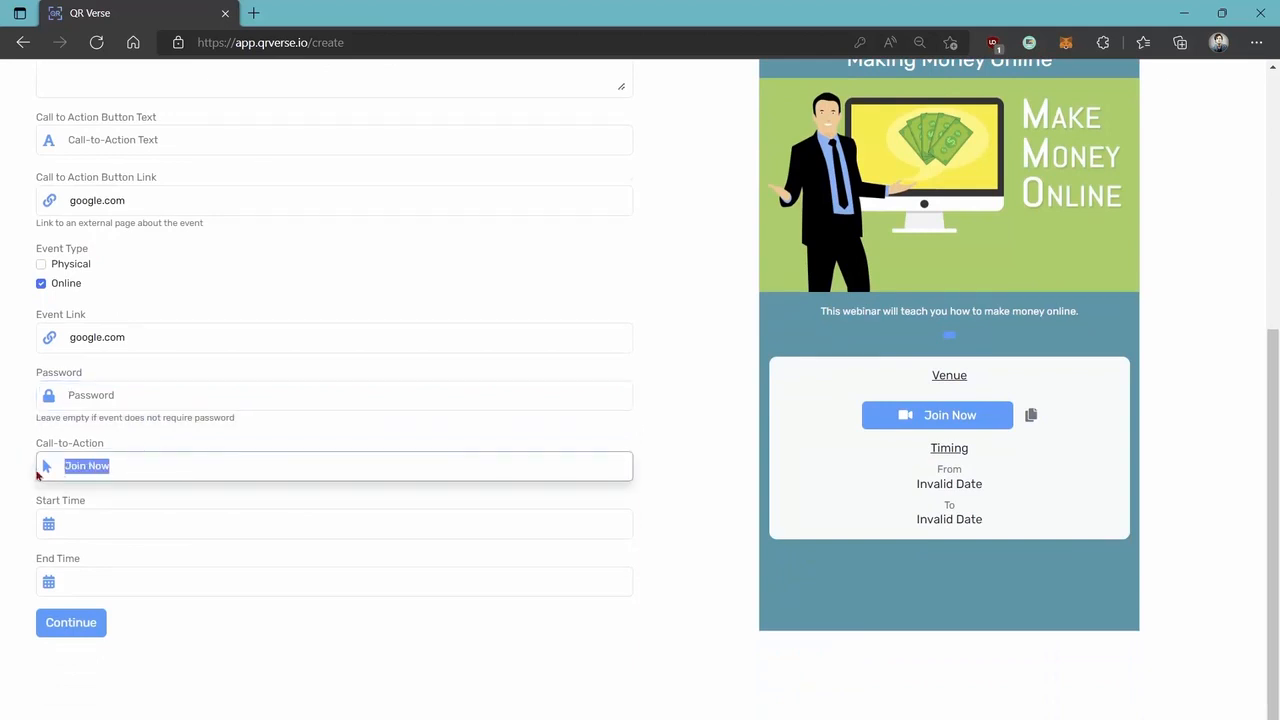
text(SIGN UP)
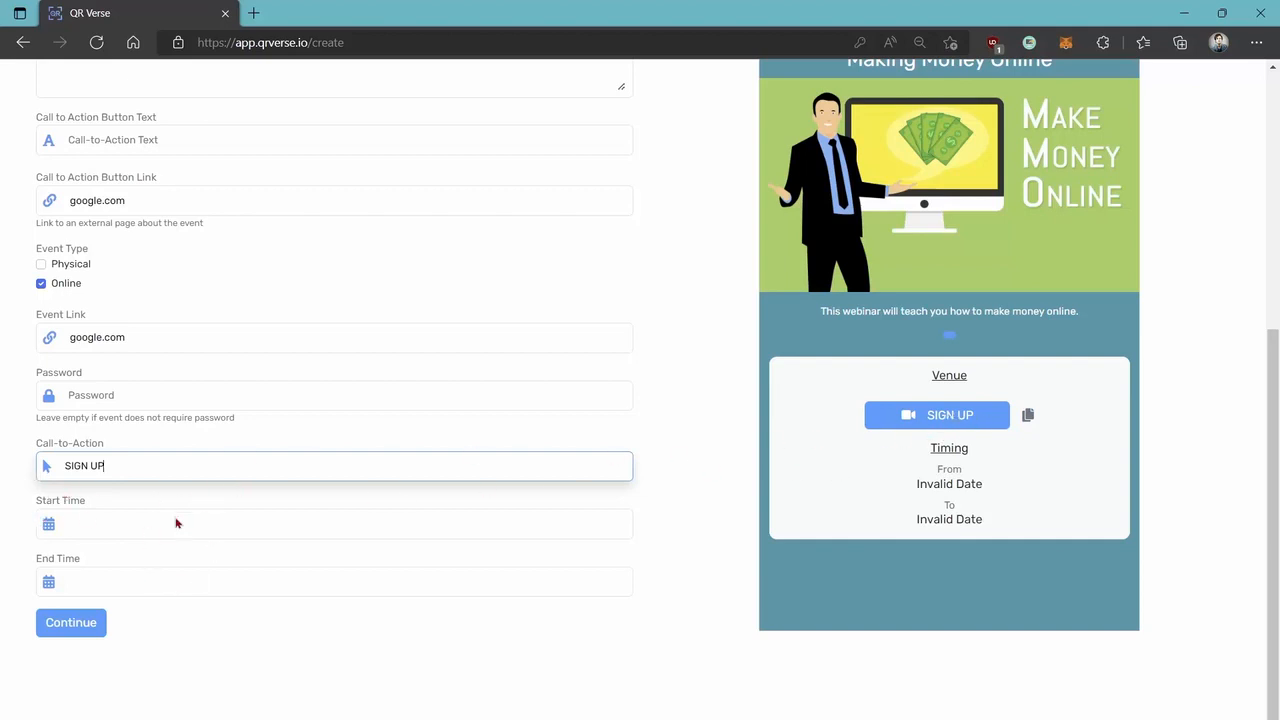
Step: Set the event's start time to Jun 9, 2022, 10:18 AM
click(127, 526)
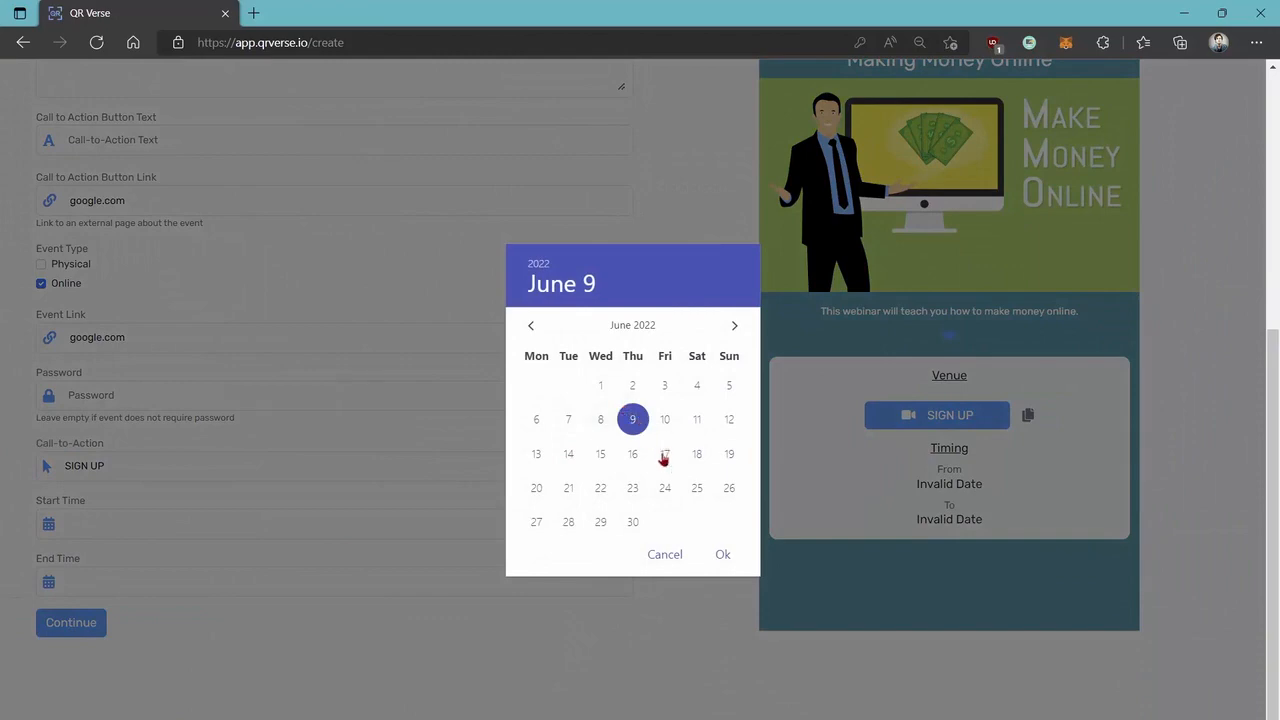
click(725, 560)
click(726, 557)
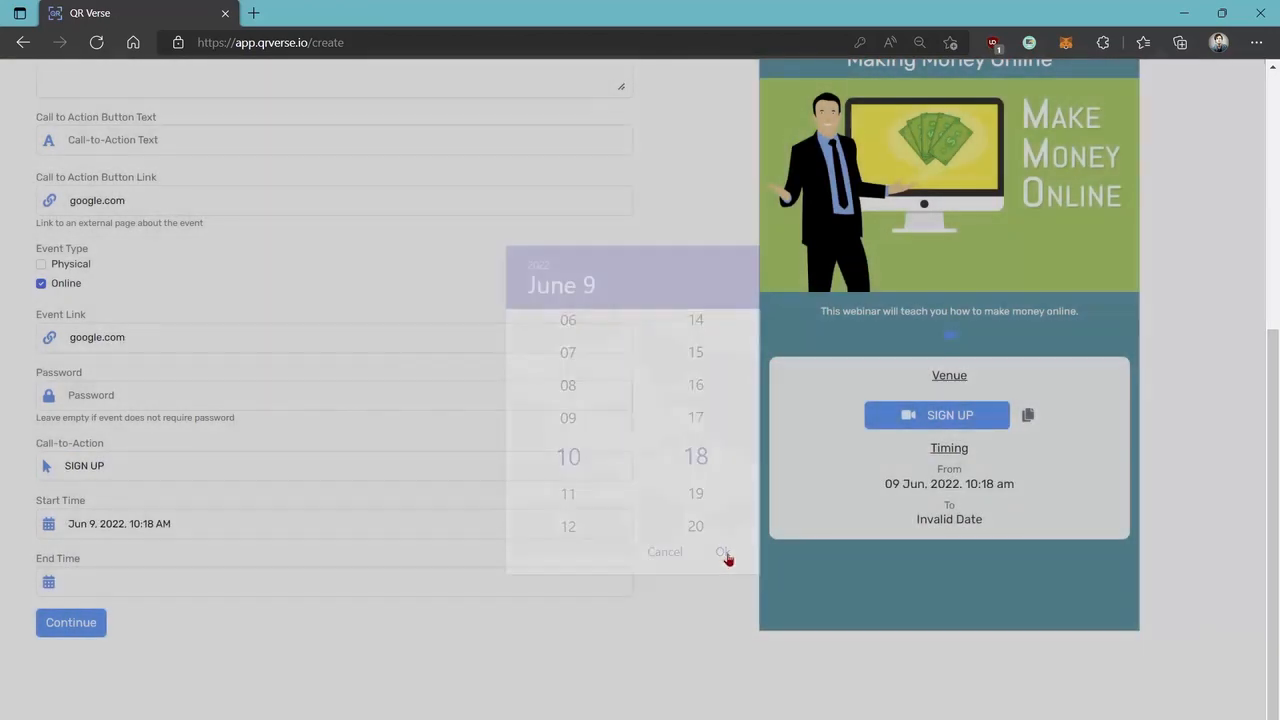
Step: Set the event's end time to Jun 9, 2022, 11:18 AM and continue to the Customize stage
click(158, 581)
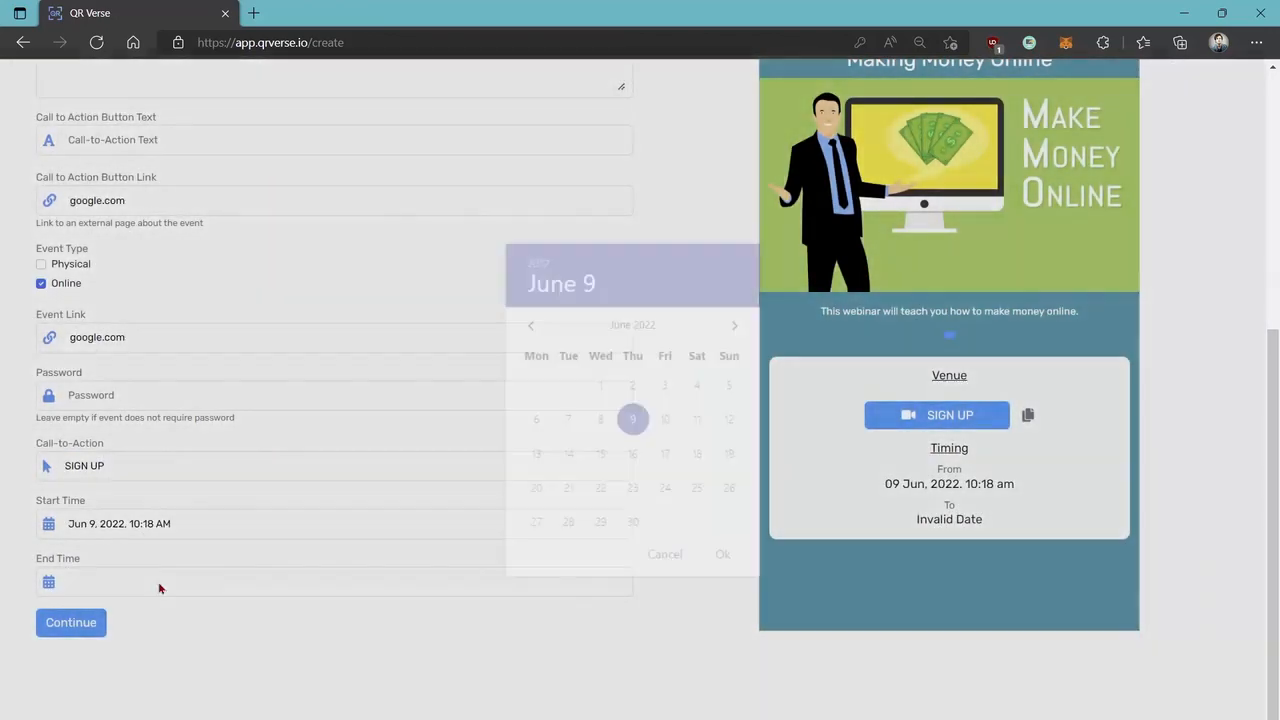
click(722, 556)
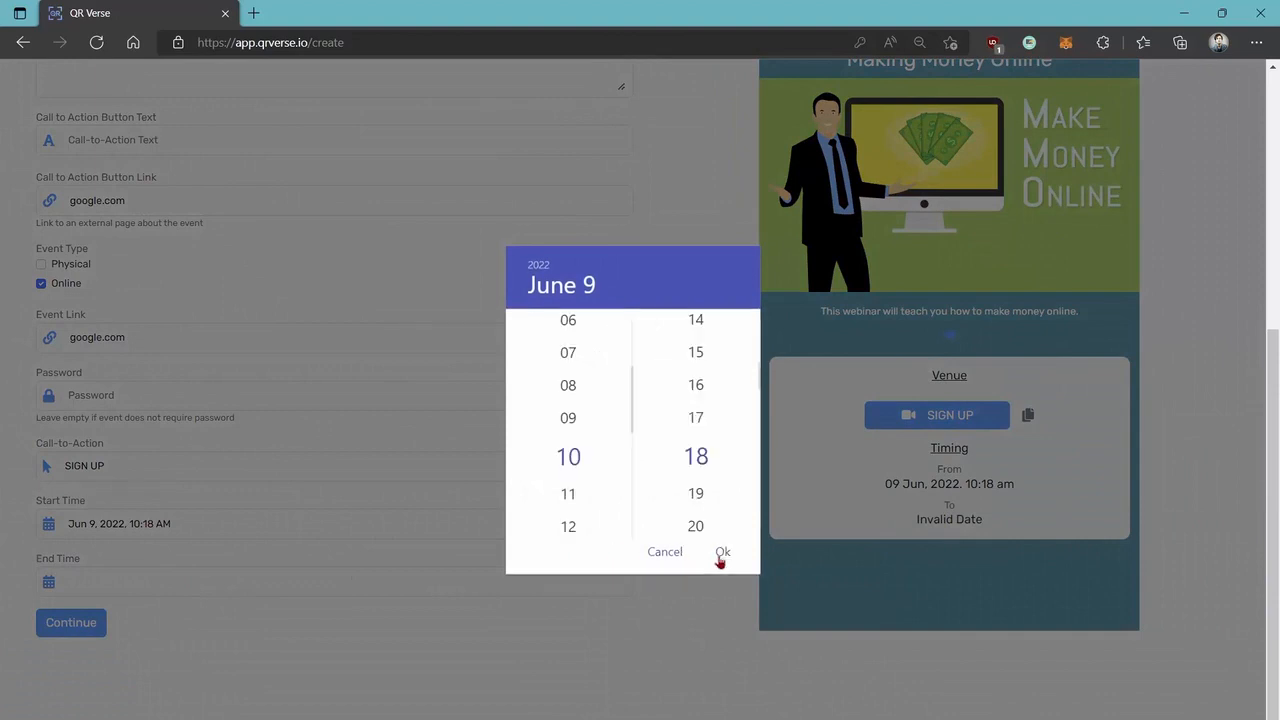
click(568, 500)
click(722, 552)
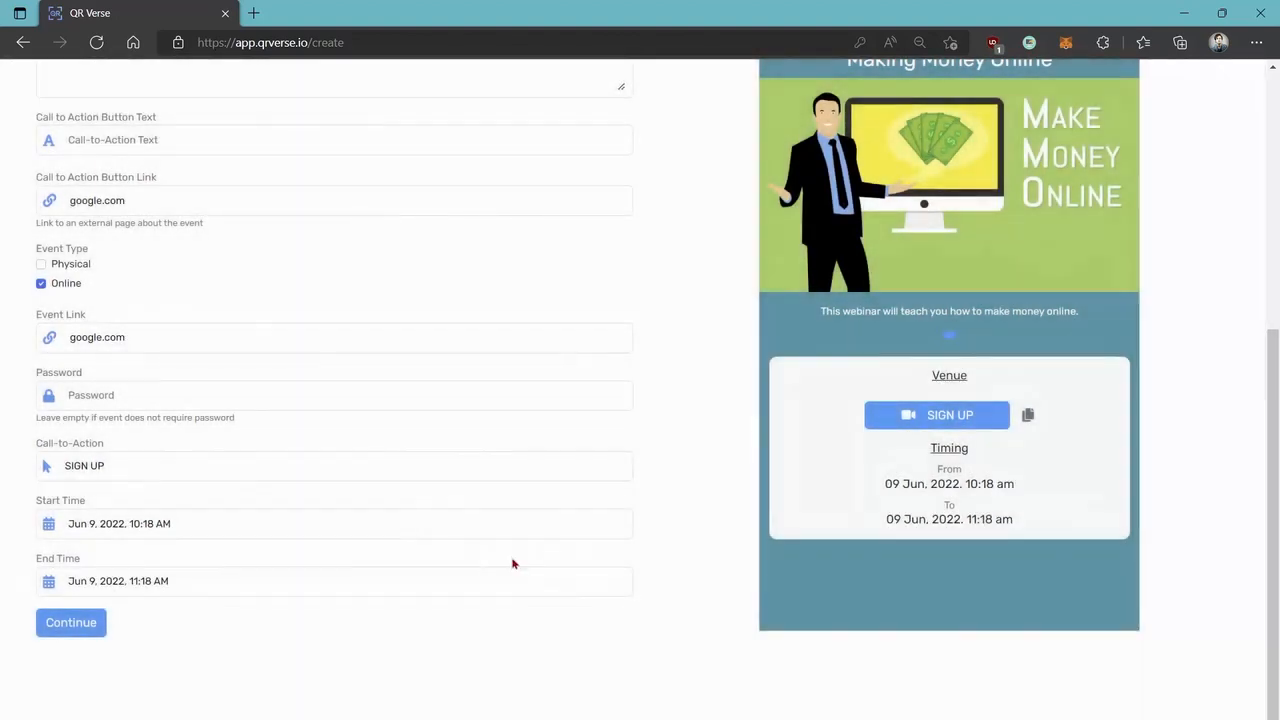
click(62, 630)
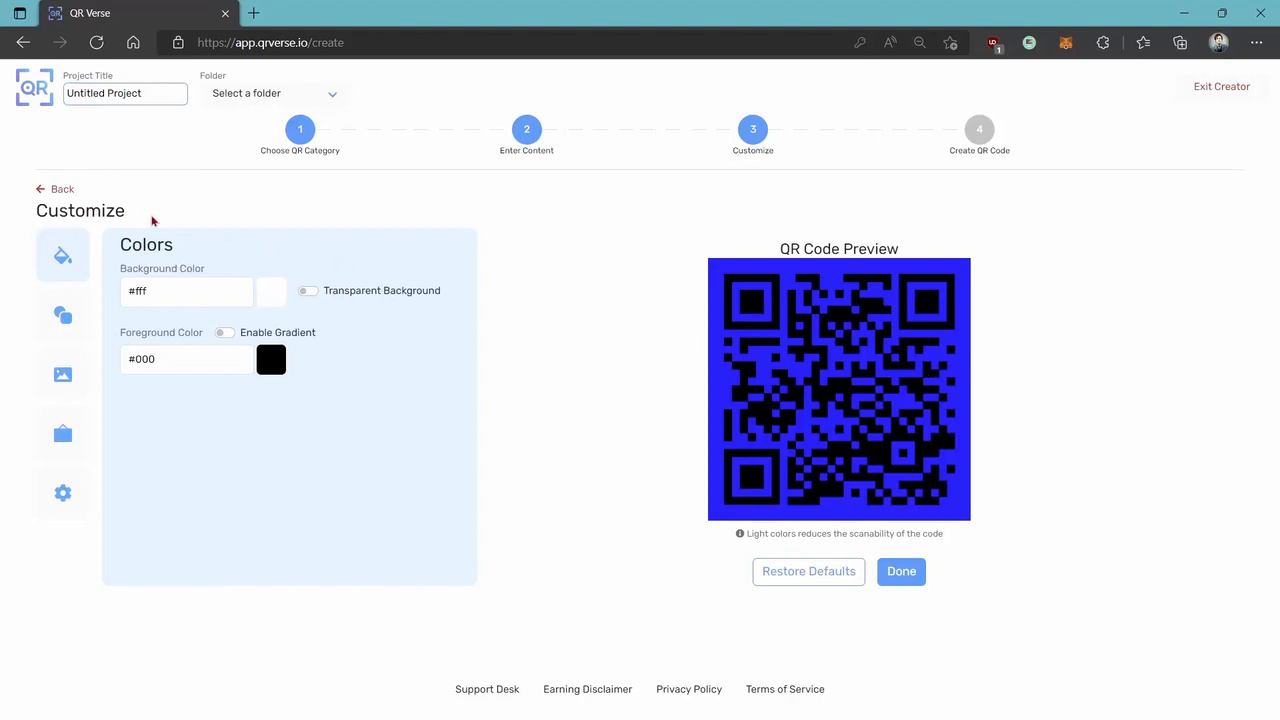
Step: Set the QR code's background color to green #49C35E, and try the transparent background before switching it back off
click(267, 300)
click(192, 425)
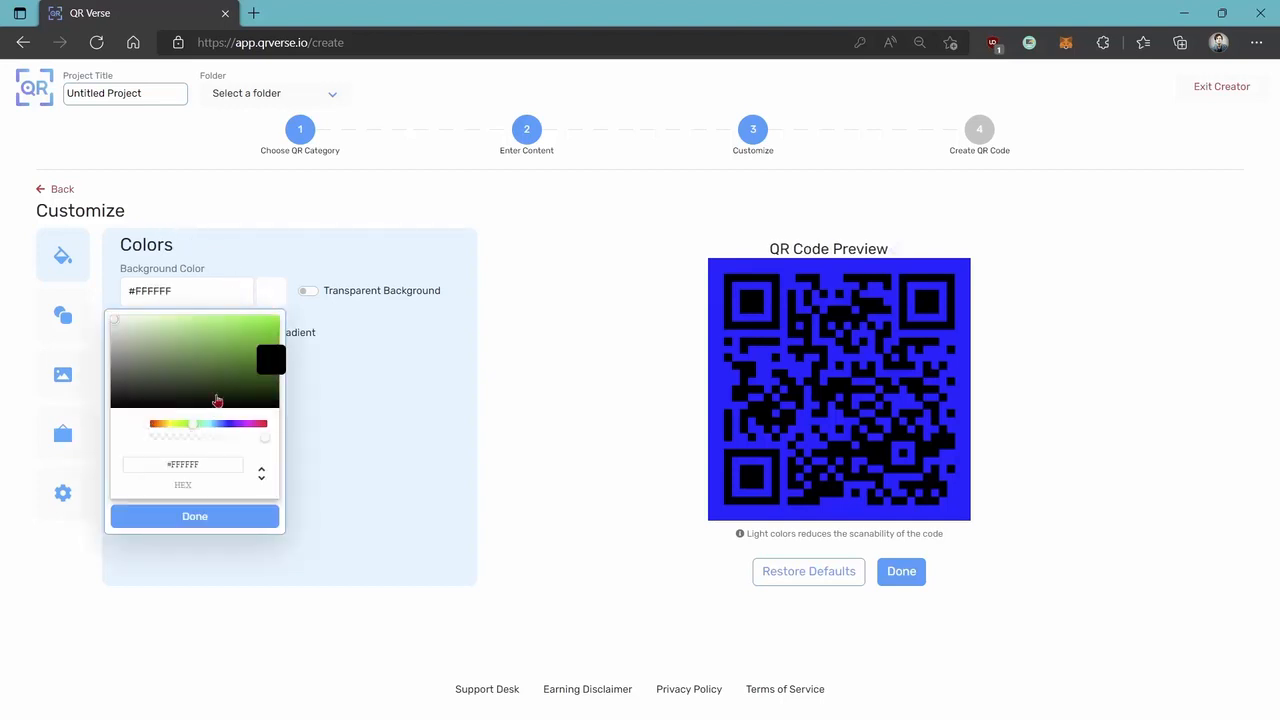
drag(217, 400, 218, 343)
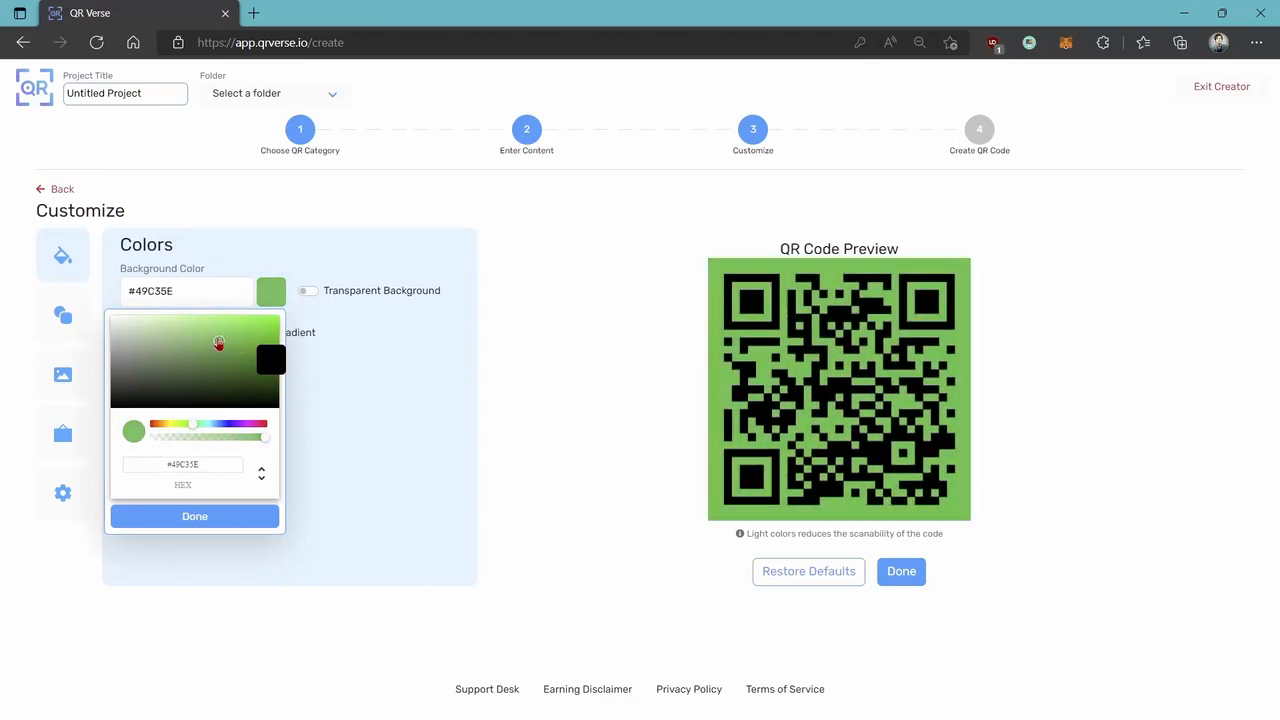
click(368, 360)
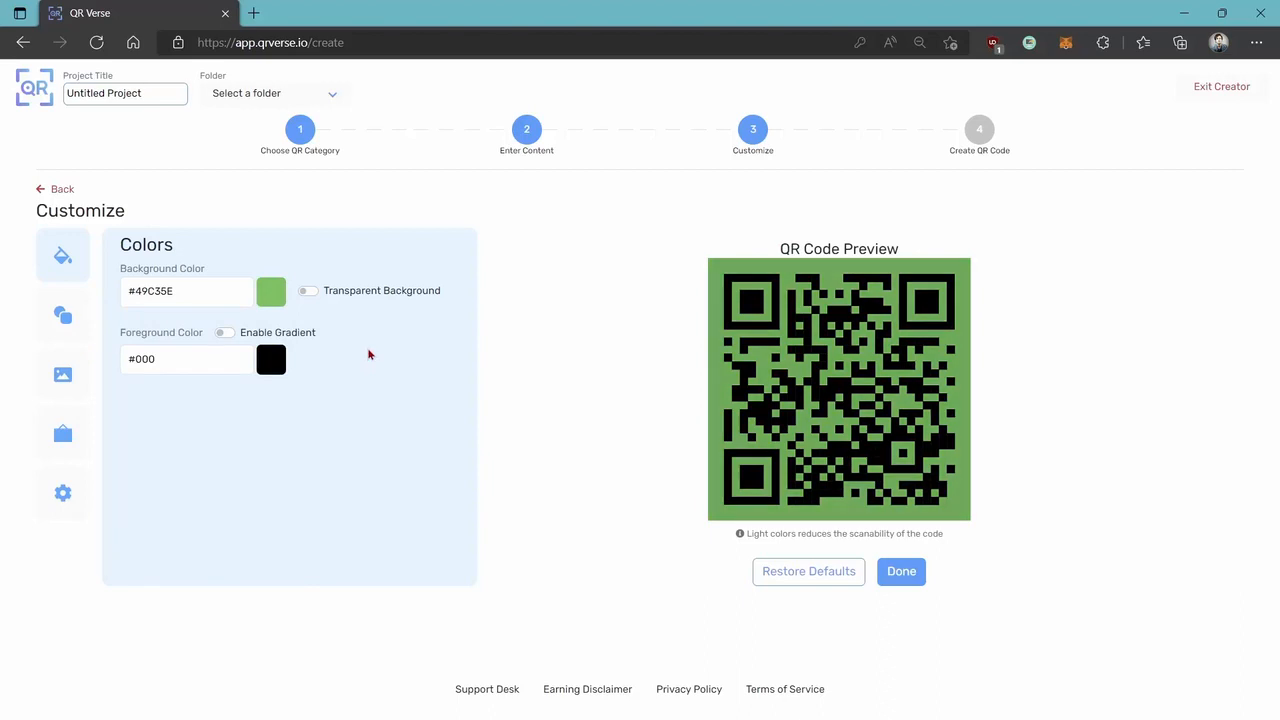
click(309, 292)
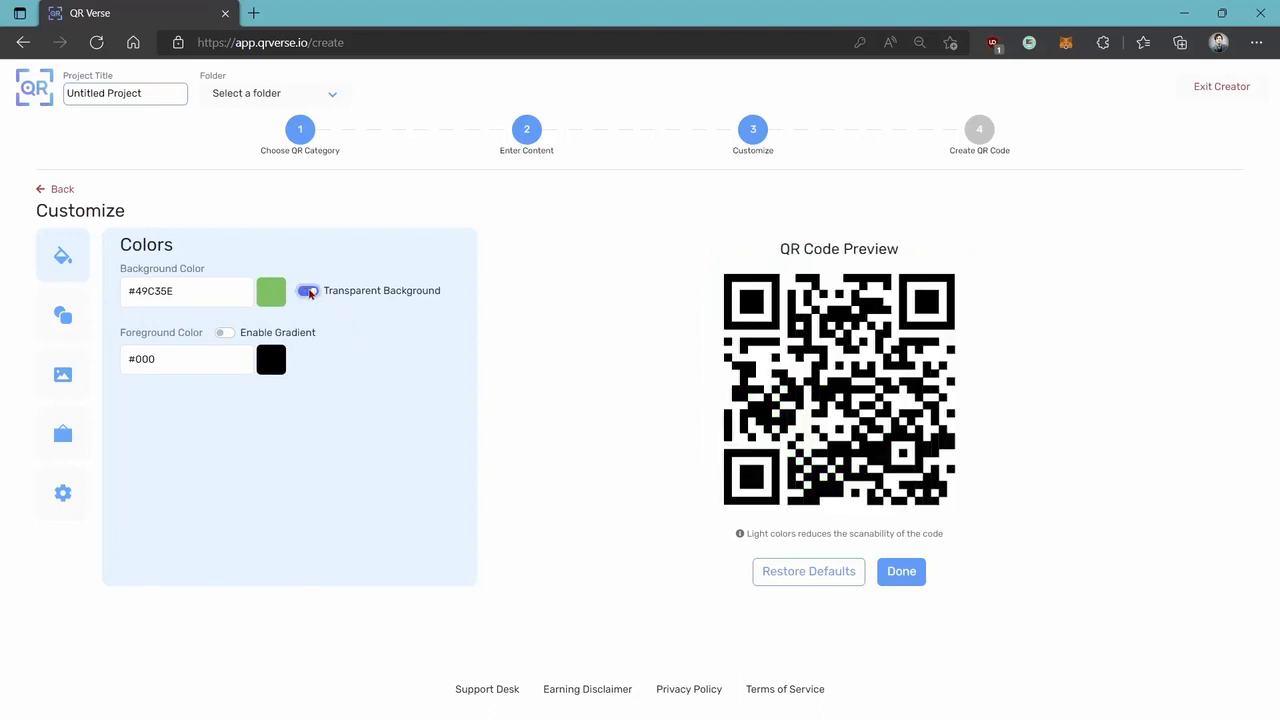
click(309, 292)
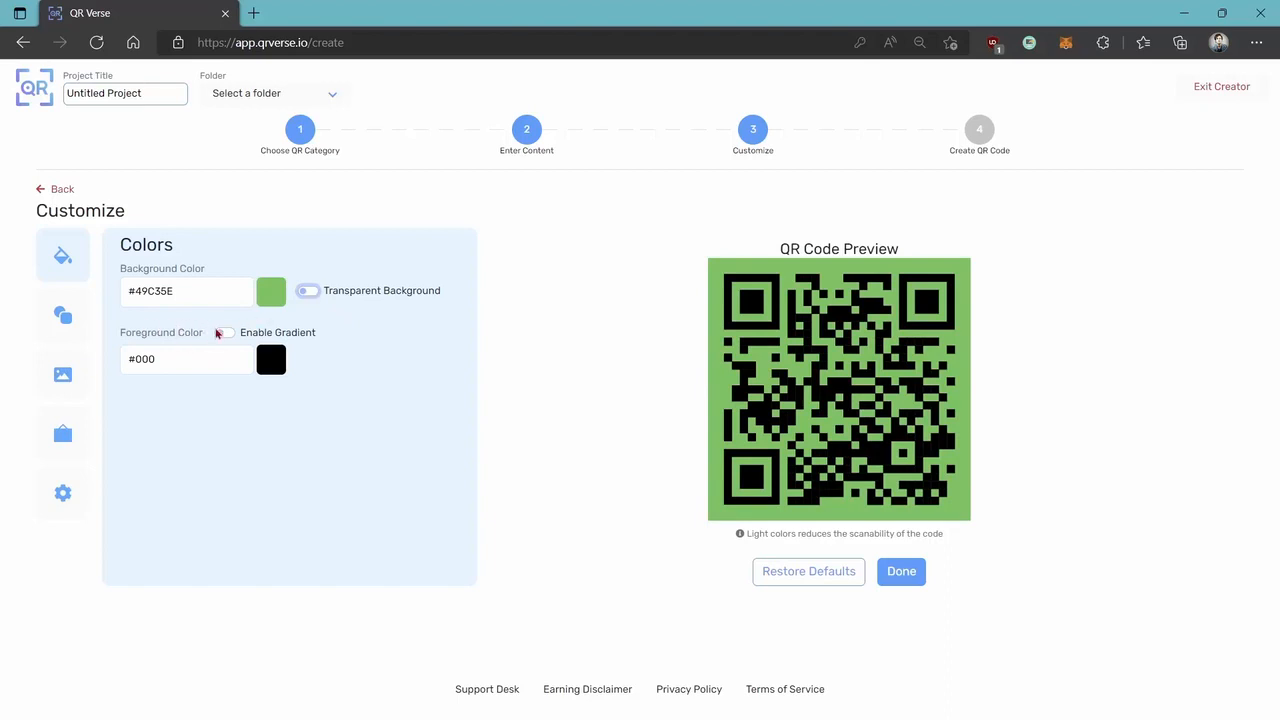
Step: Set the QR code's foreground color to dark blue #121199
click(271, 360)
drag(213, 491, 226, 494)
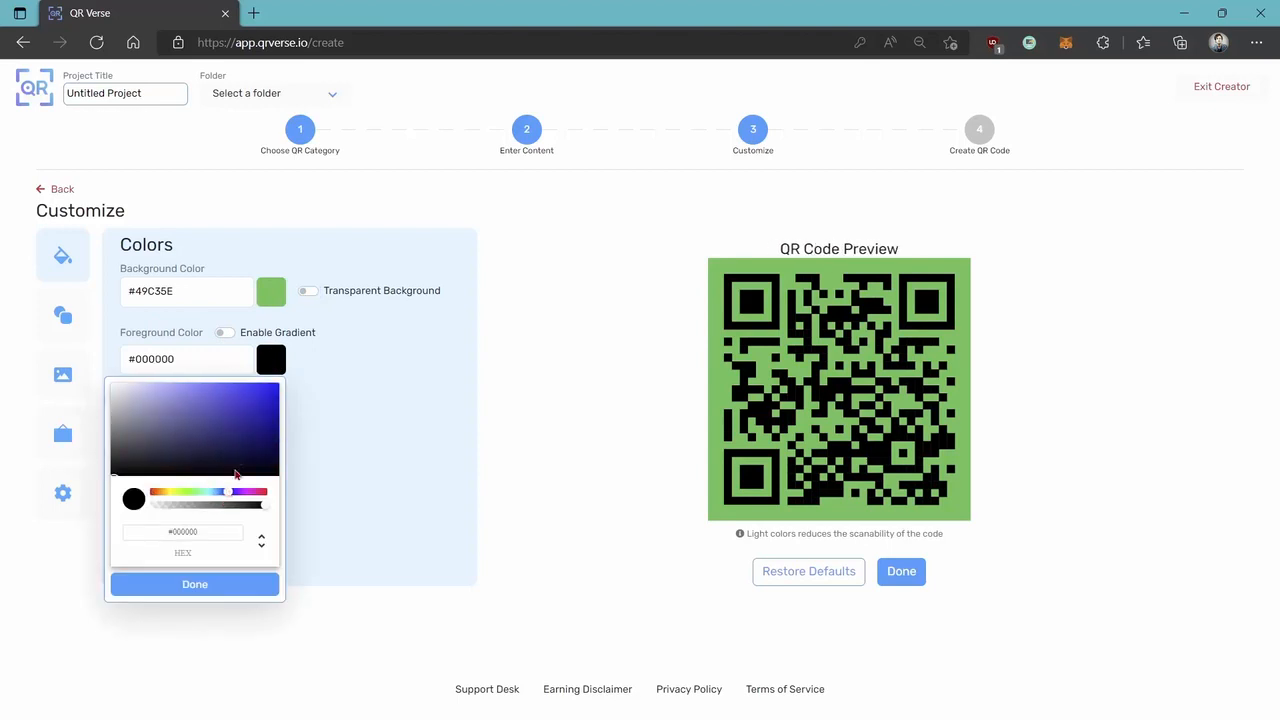
drag(241, 438, 268, 413)
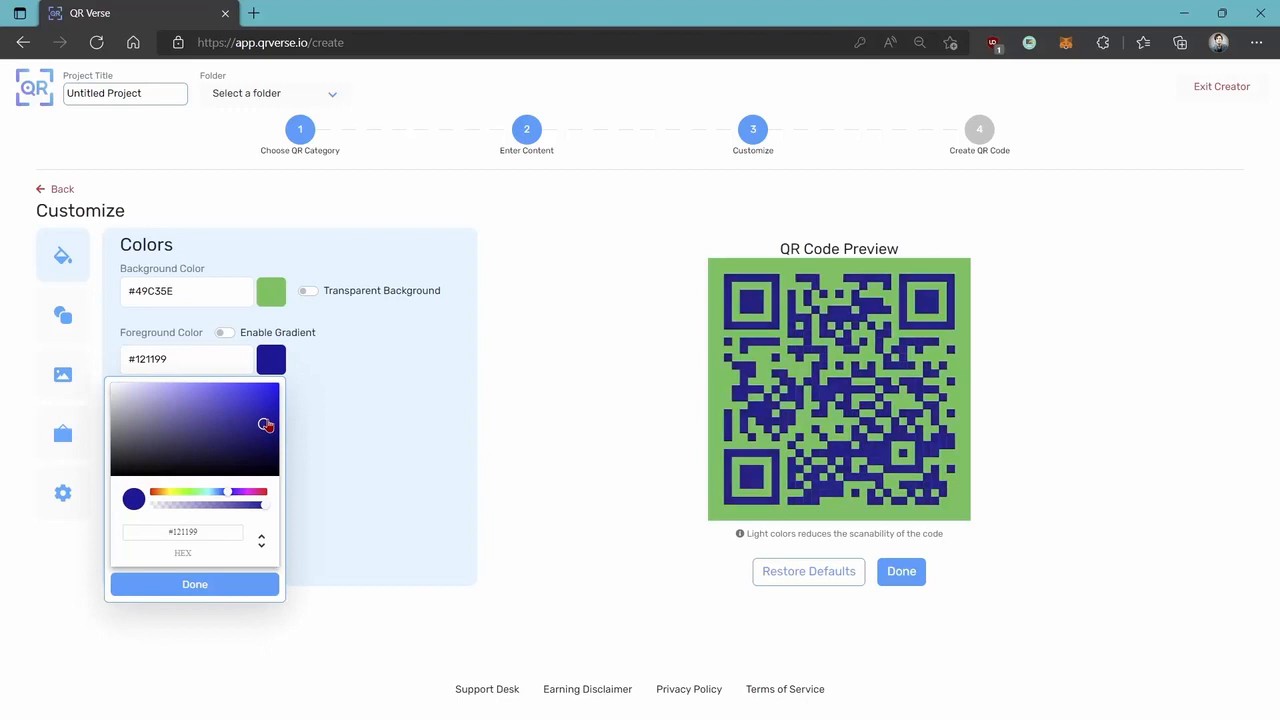
click(307, 408)
Step: Enable the foreground gradient with dark red #820606 as its second color, trying the Radial type before returning to Linear
click(225, 333)
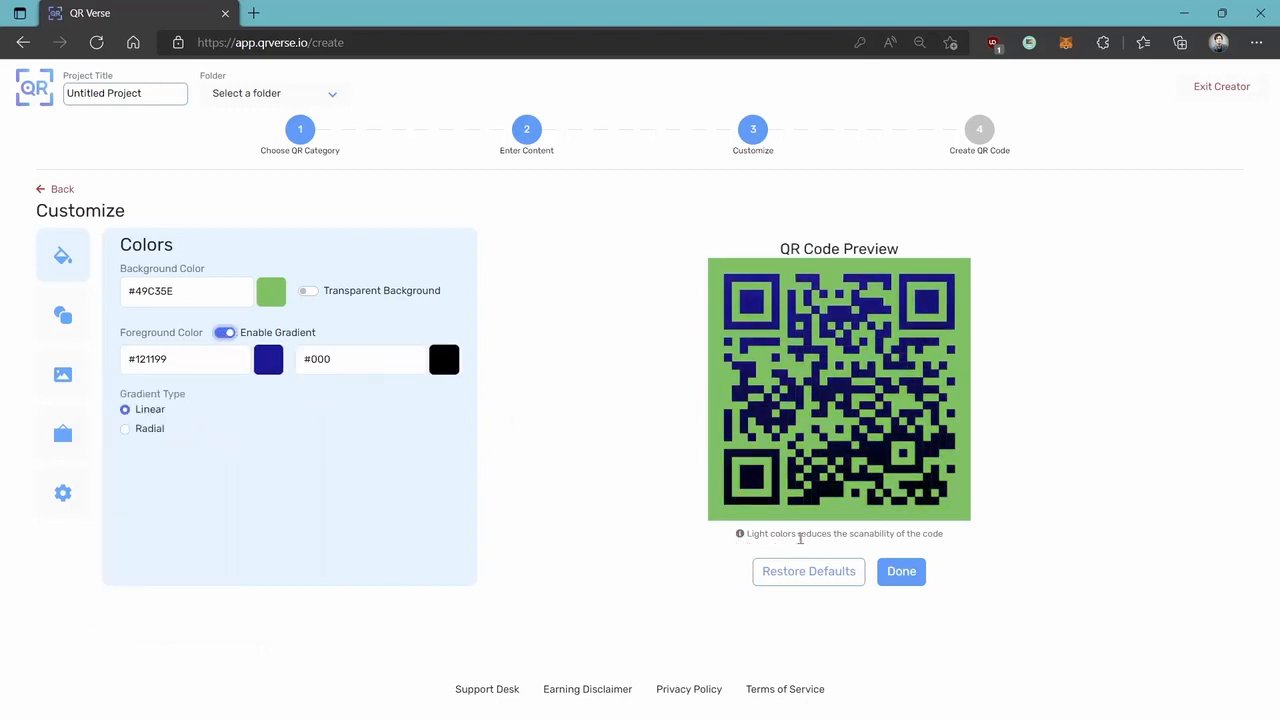
click(437, 367)
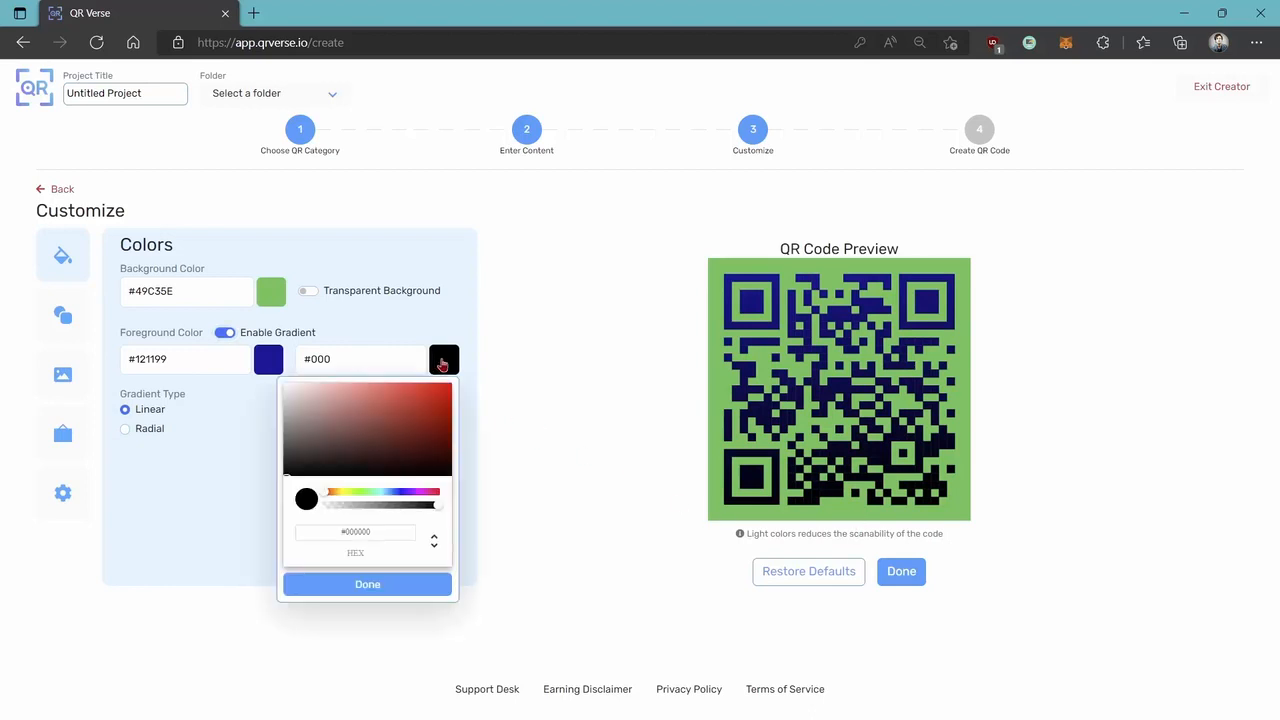
drag(430, 468, 441, 430)
click(443, 357)
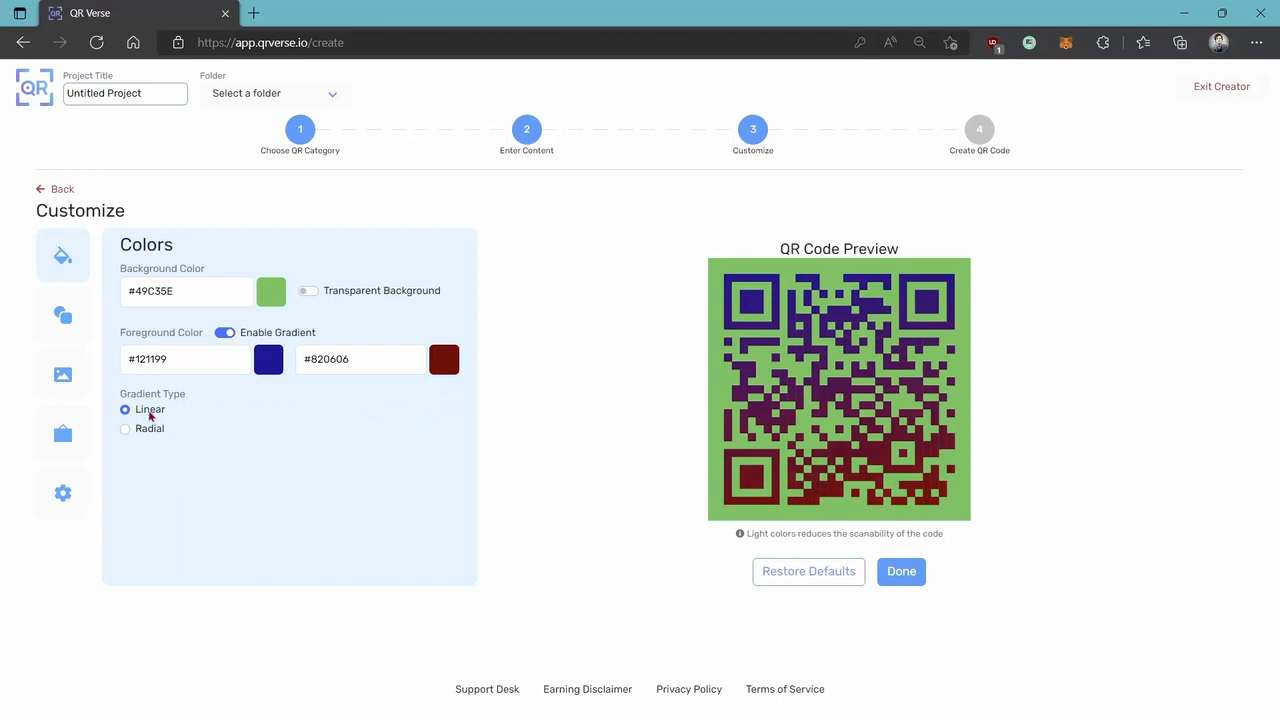
click(145, 430)
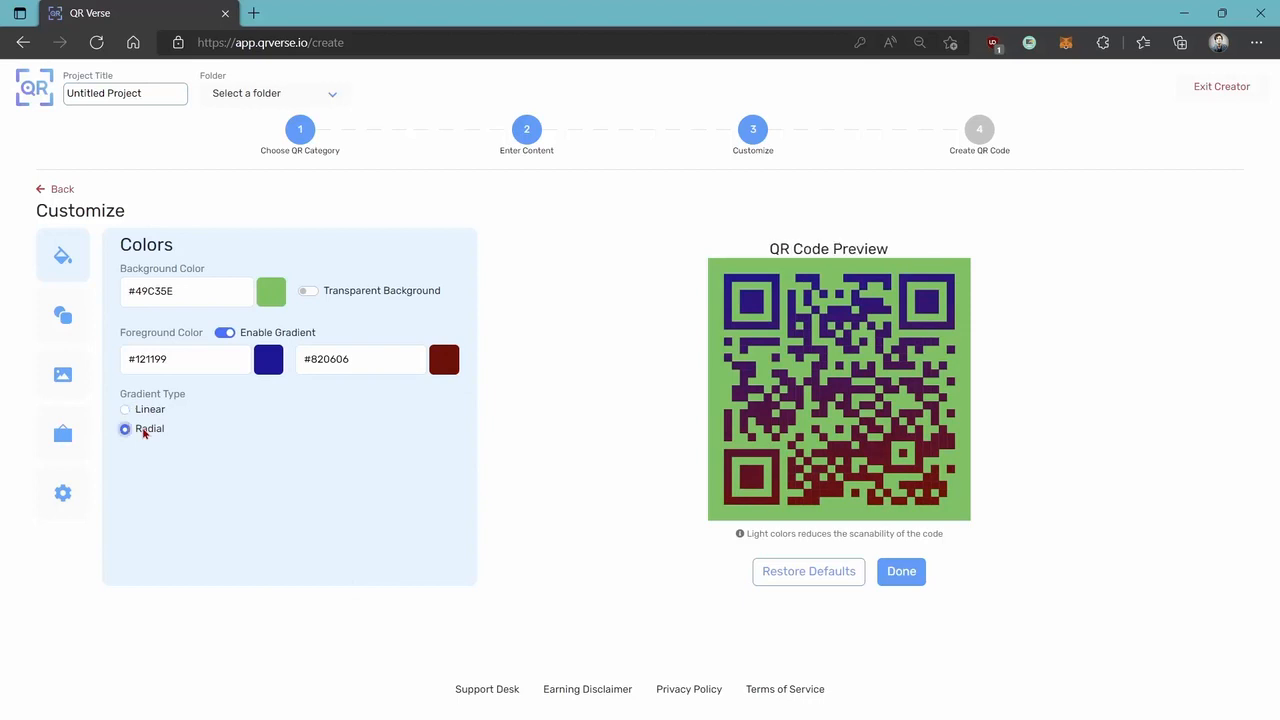
click(147, 412)
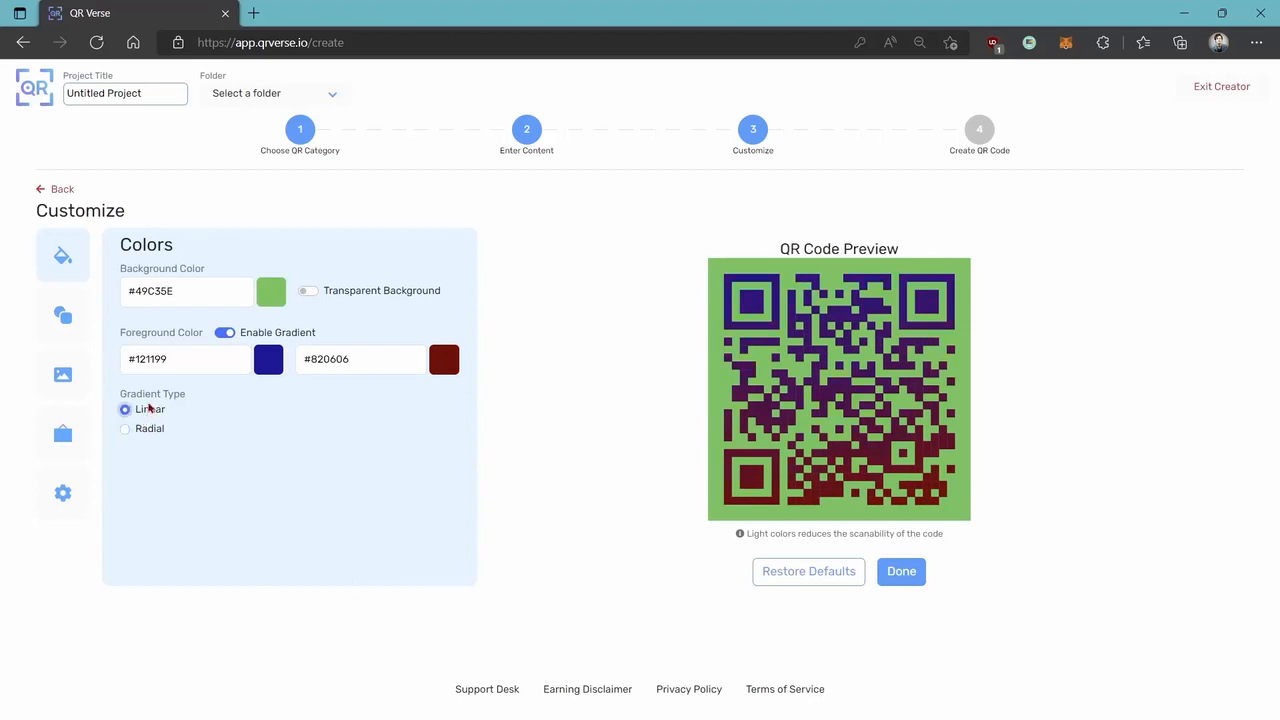
Step: Try the dot and diamond patterns for the QR code, and settle on the vertical rounded-bar pattern
click(62, 317)
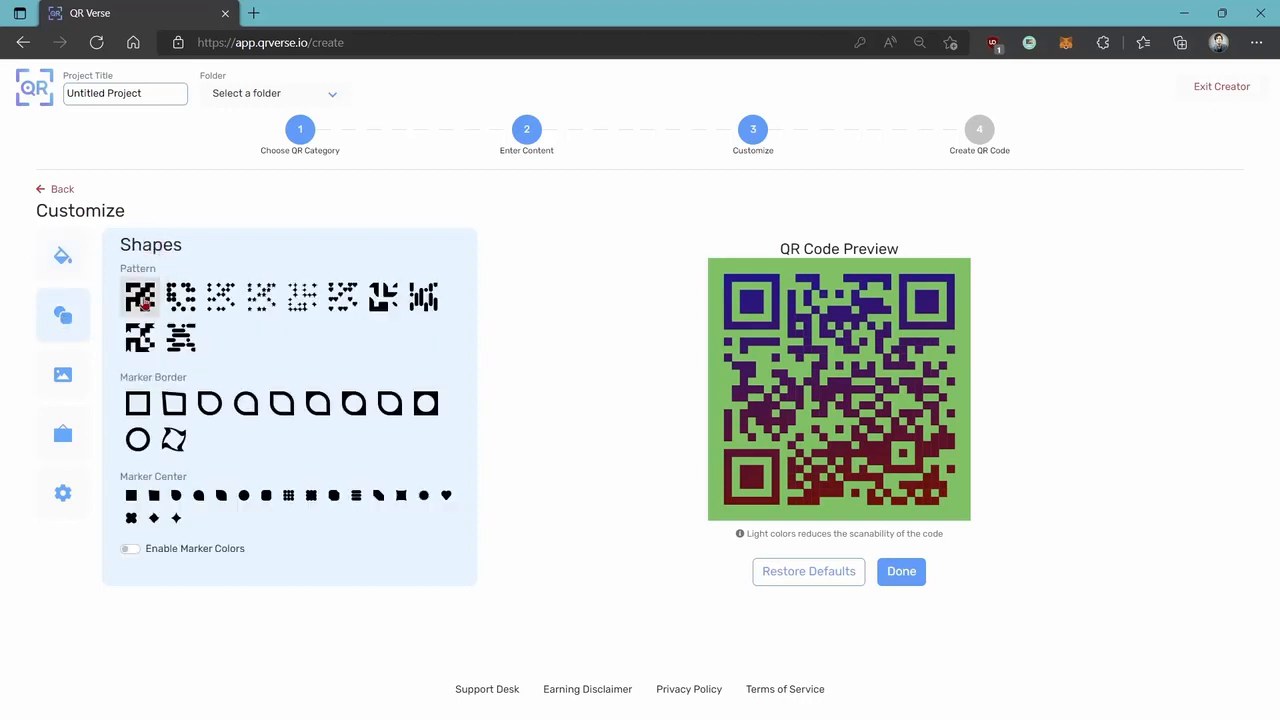
click(180, 298)
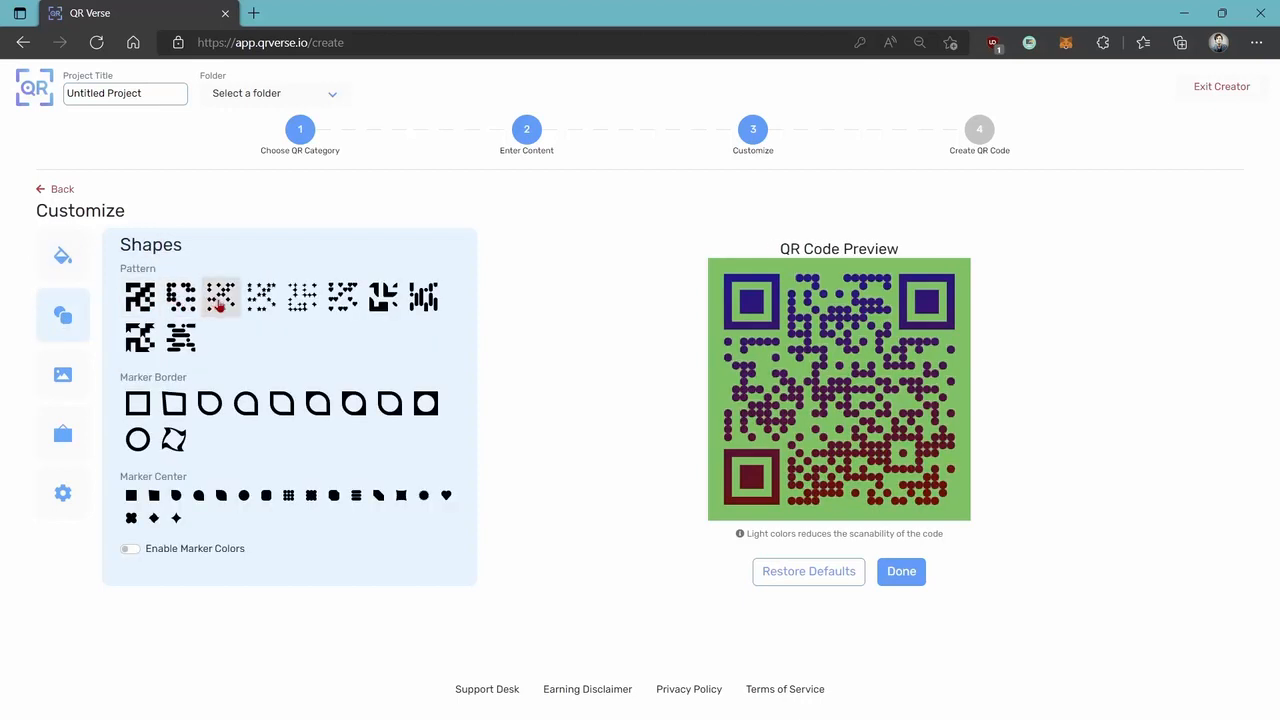
click(219, 303)
click(380, 305)
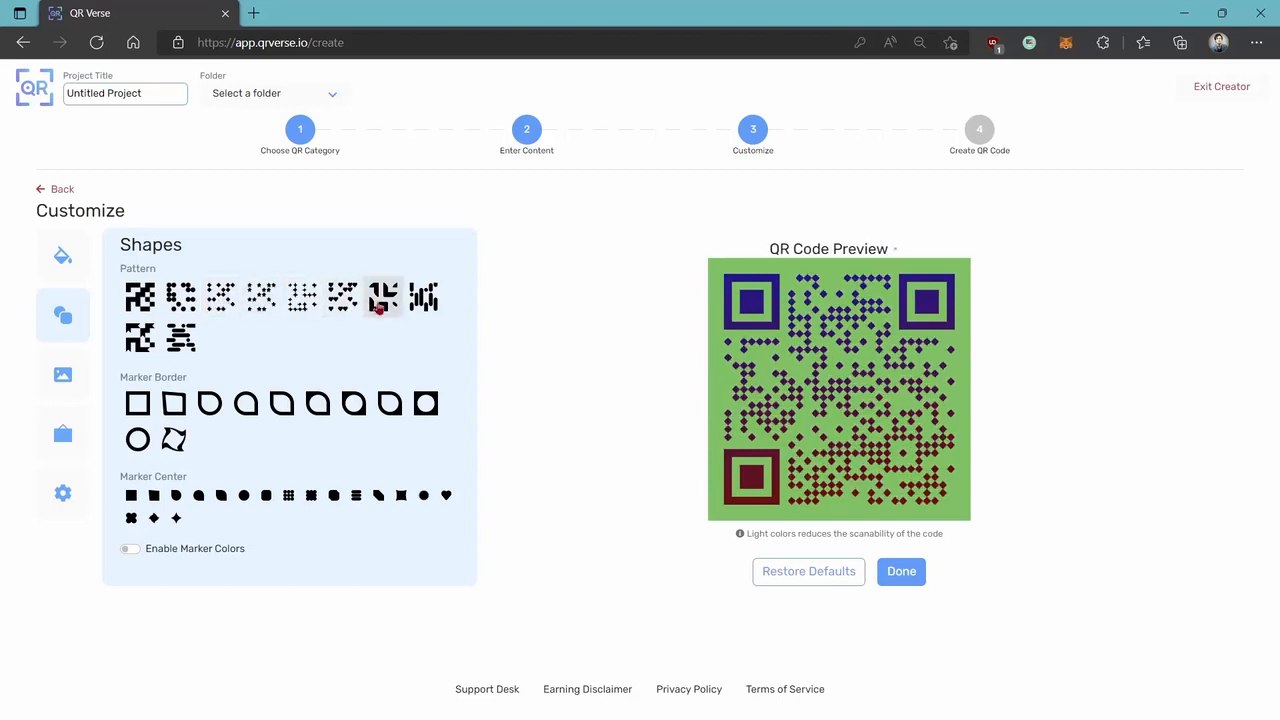
click(424, 305)
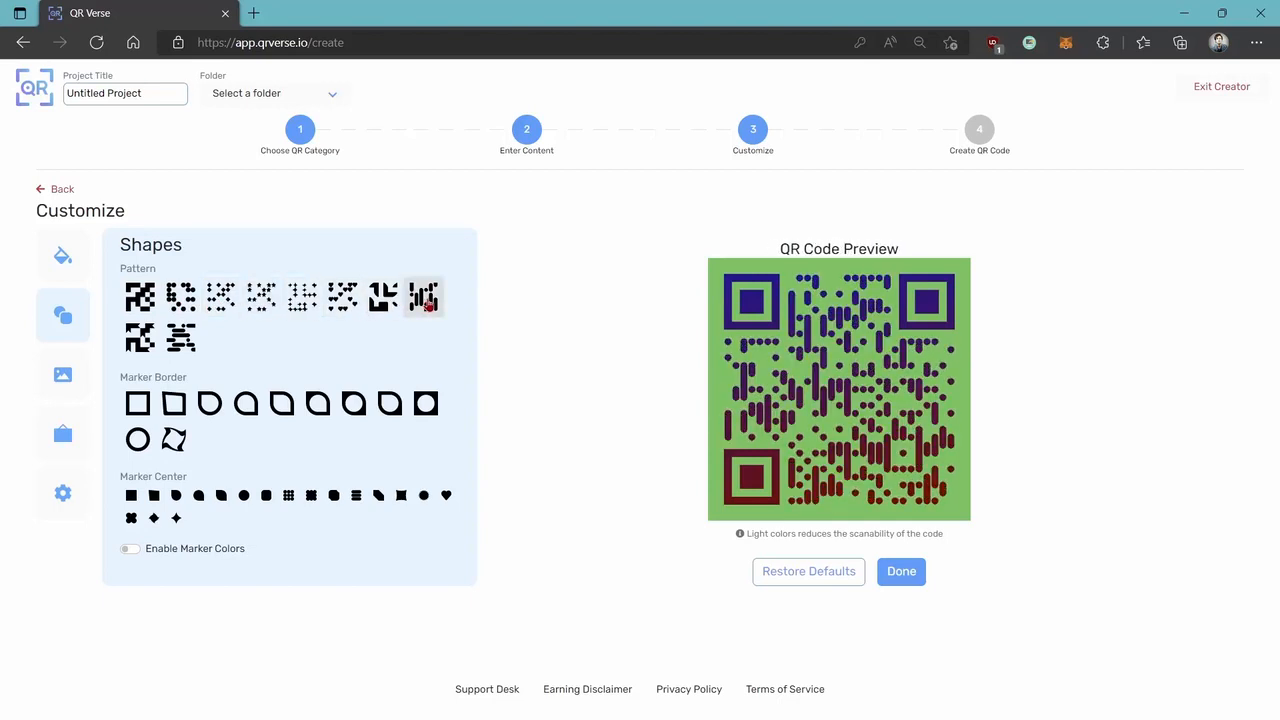
Step: Try several marker border shapes and choose the sixth one, a leaf shape
click(181, 409)
click(248, 407)
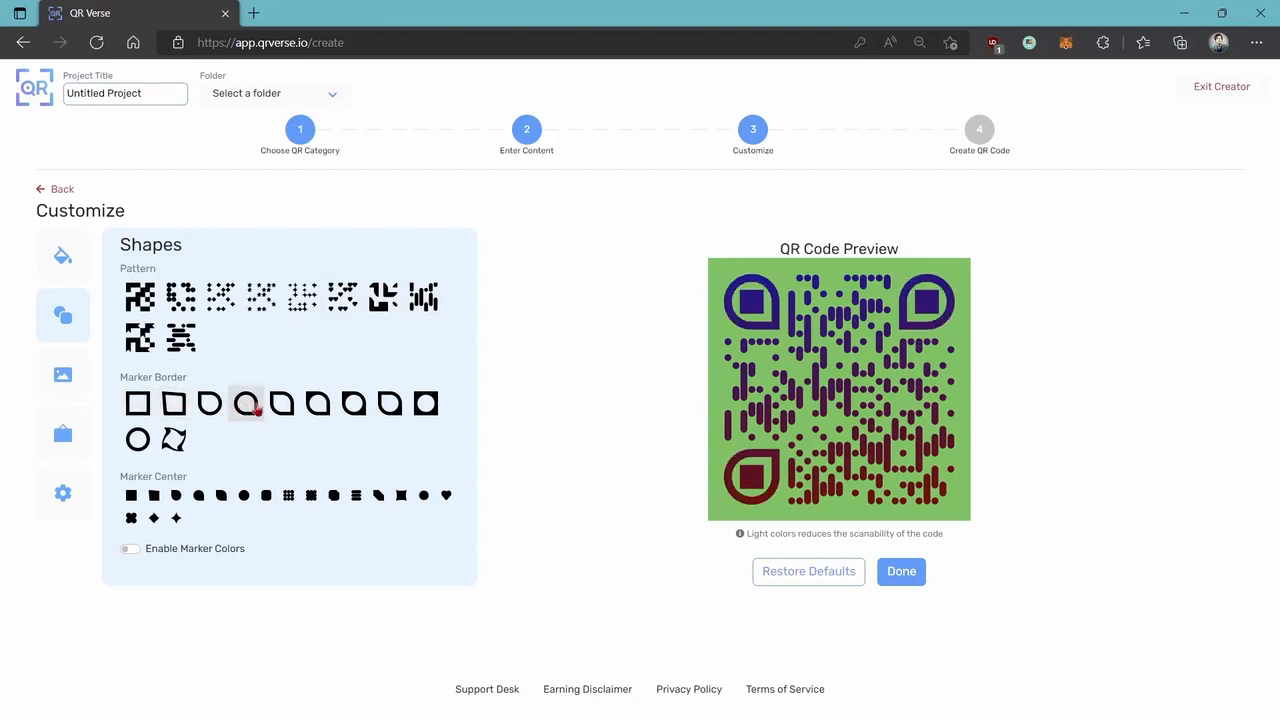
click(316, 406)
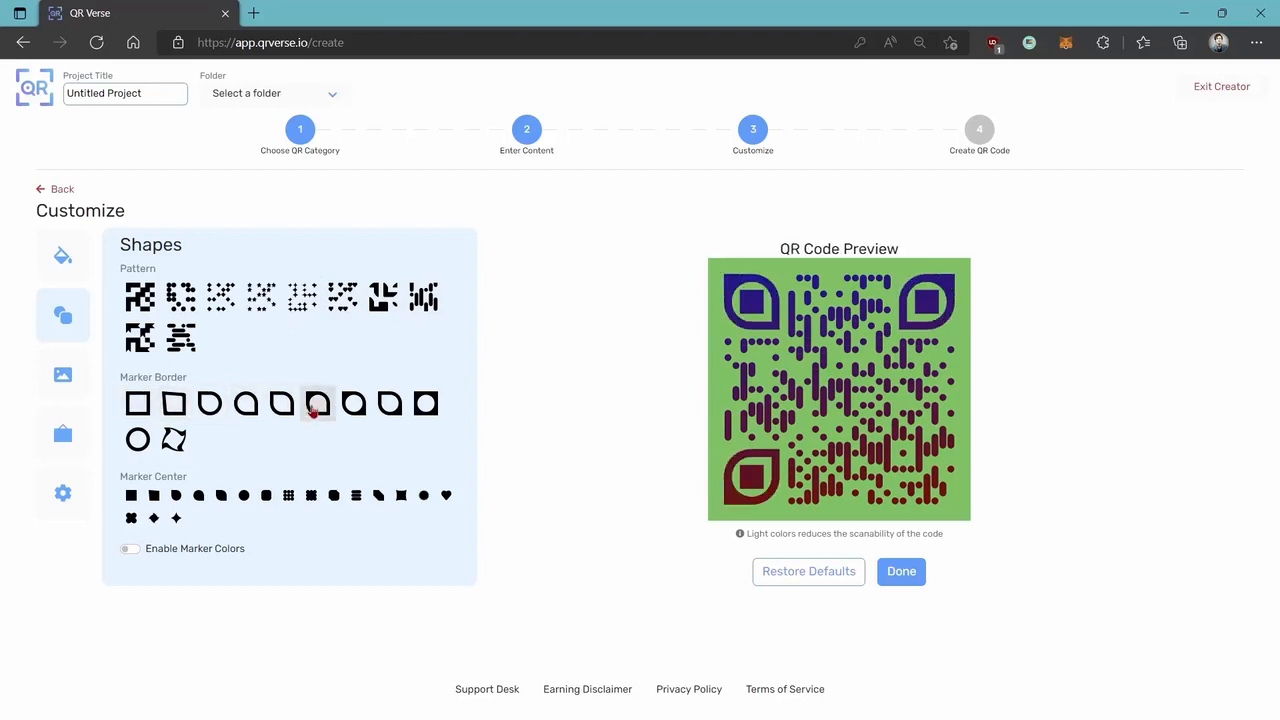
Step: Choose the circular marker center after trying other shapes, and toggle separate marker colors on and back off
click(154, 498)
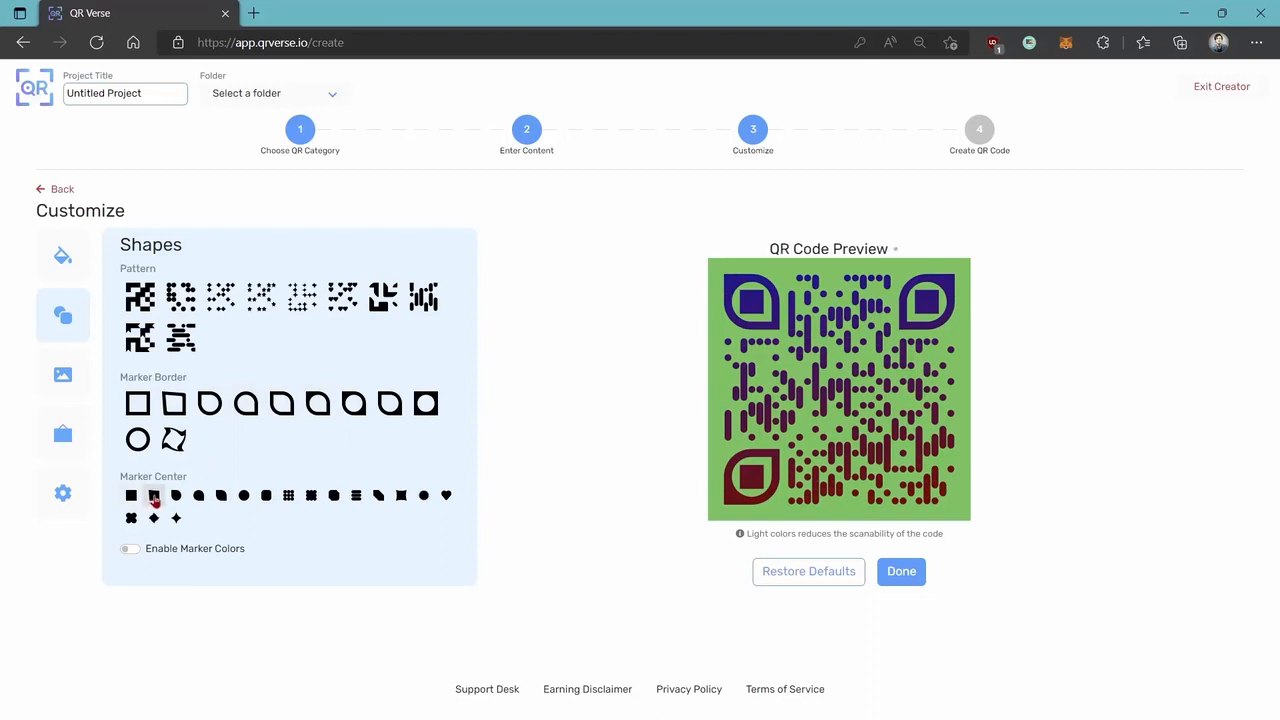
click(199, 497)
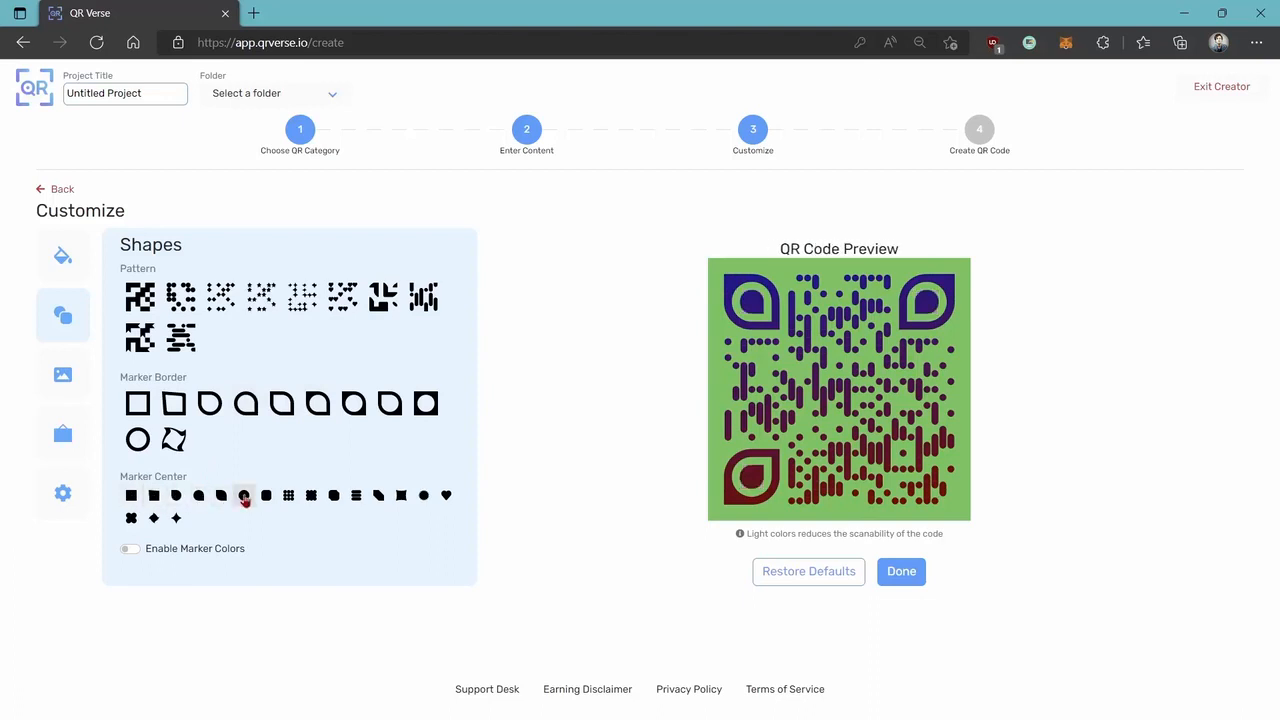
click(244, 497)
click(140, 552)
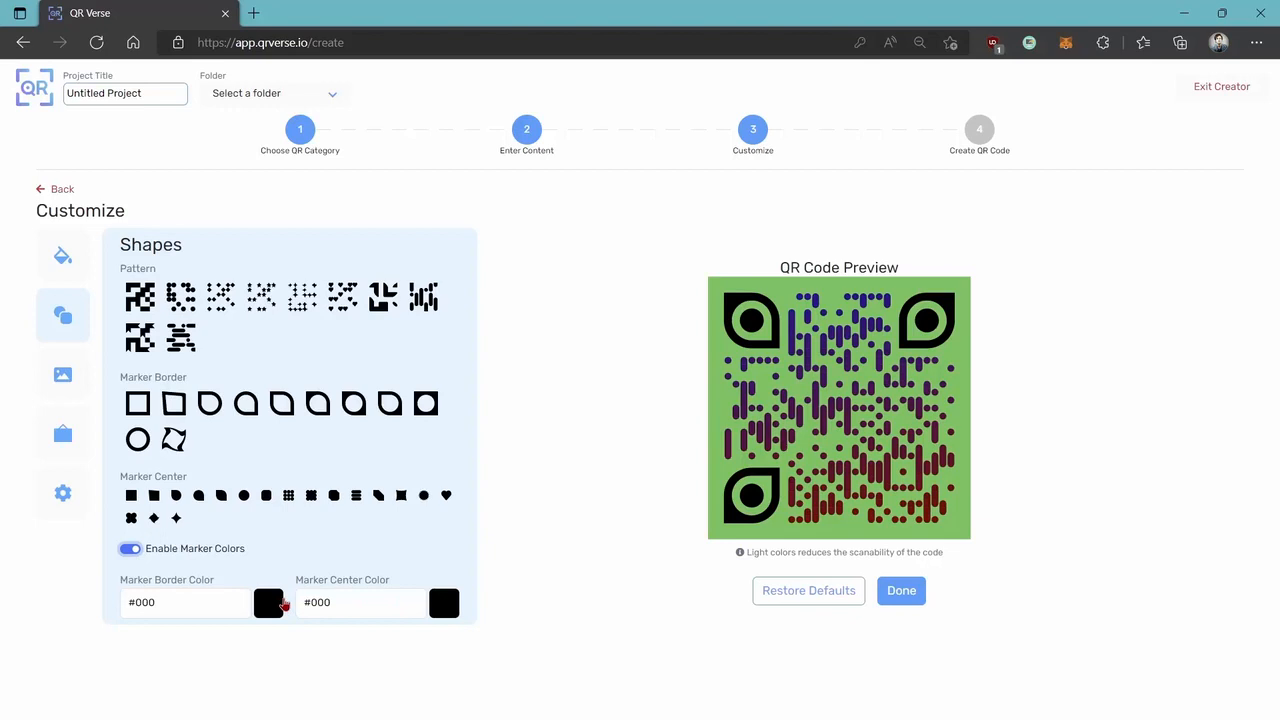
click(128, 551)
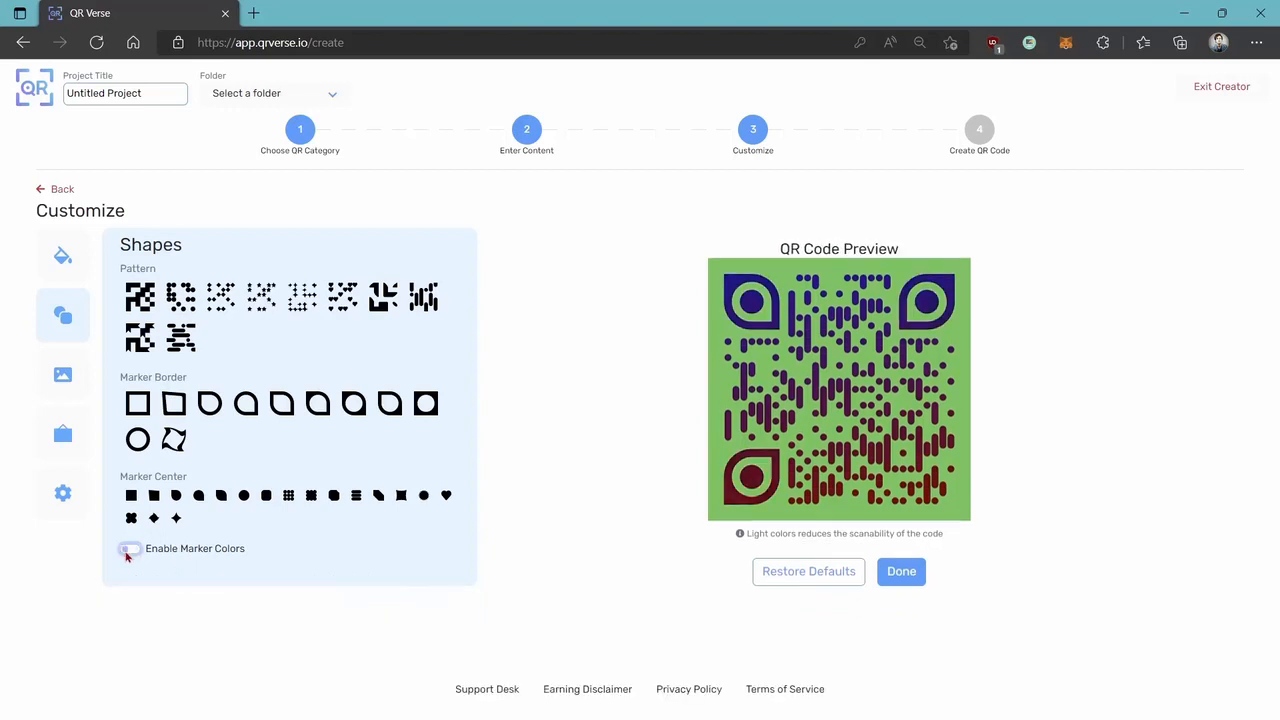
Step: Add the preset Zoom logo to the center of the QR code
click(58, 377)
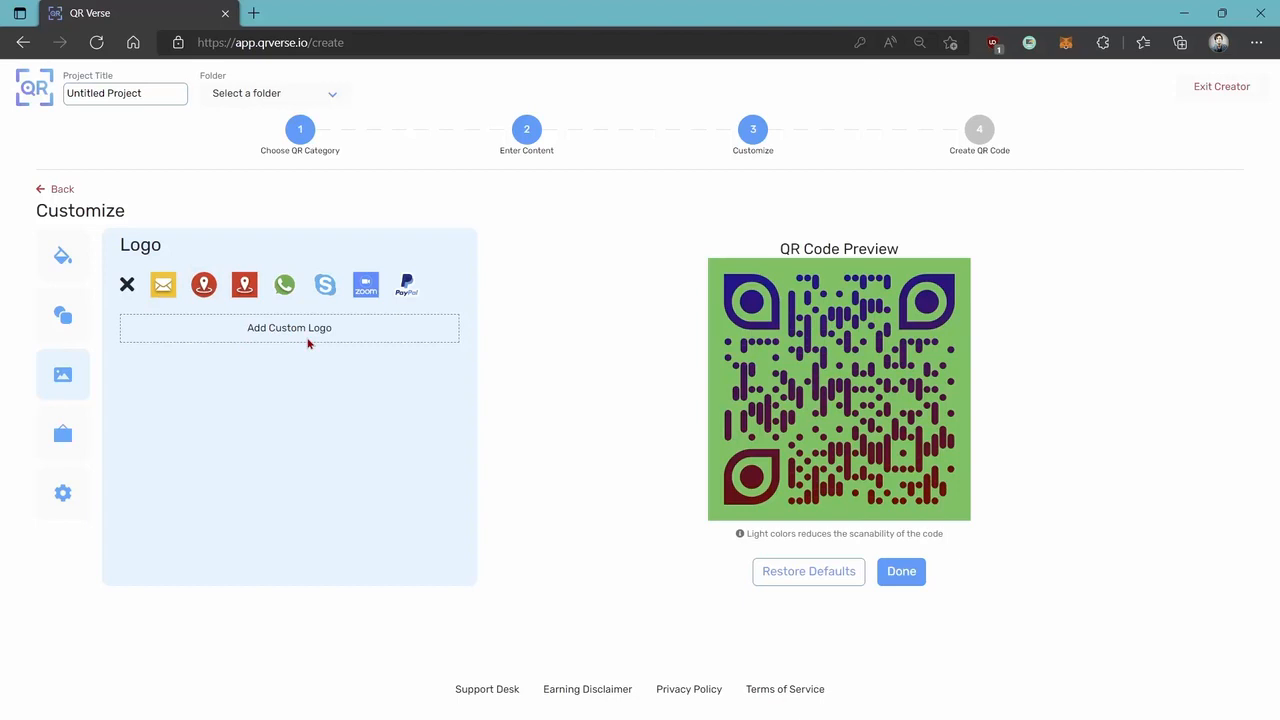
click(366, 287)
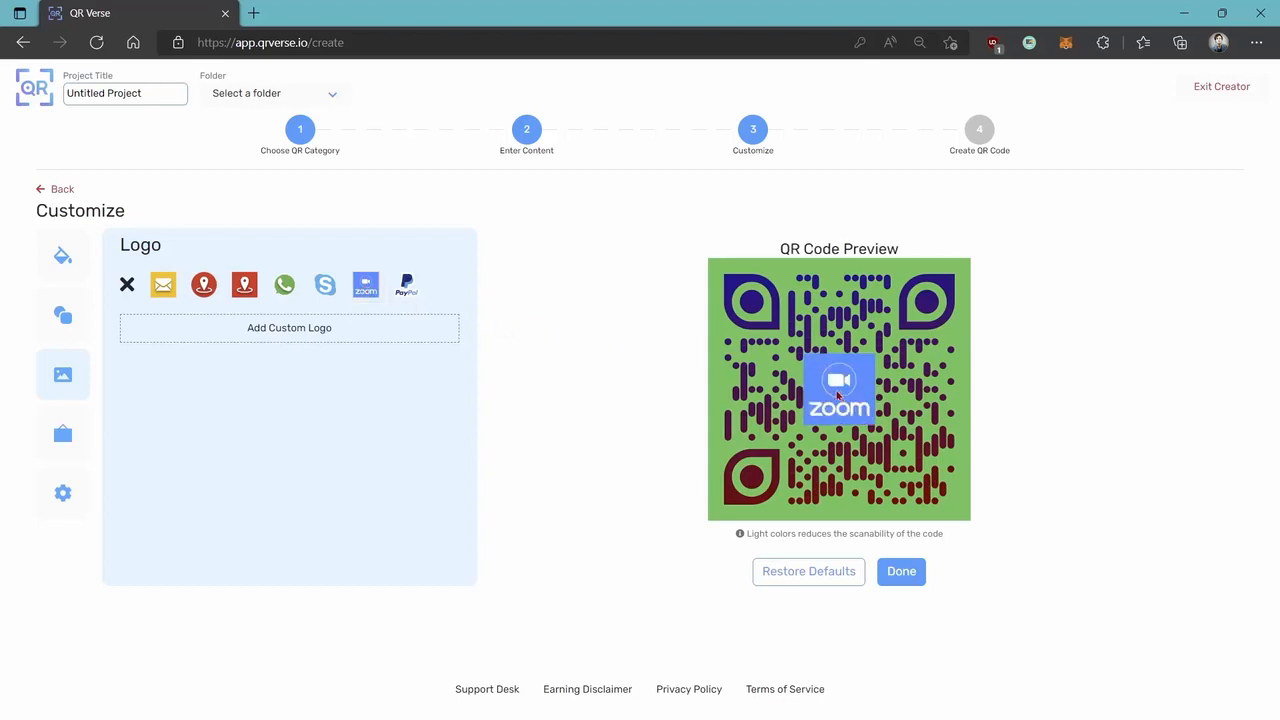
Step: Apply the full-border frame with its label band below the QR code and replace the frame label with "SIGN UP"
click(61, 438)
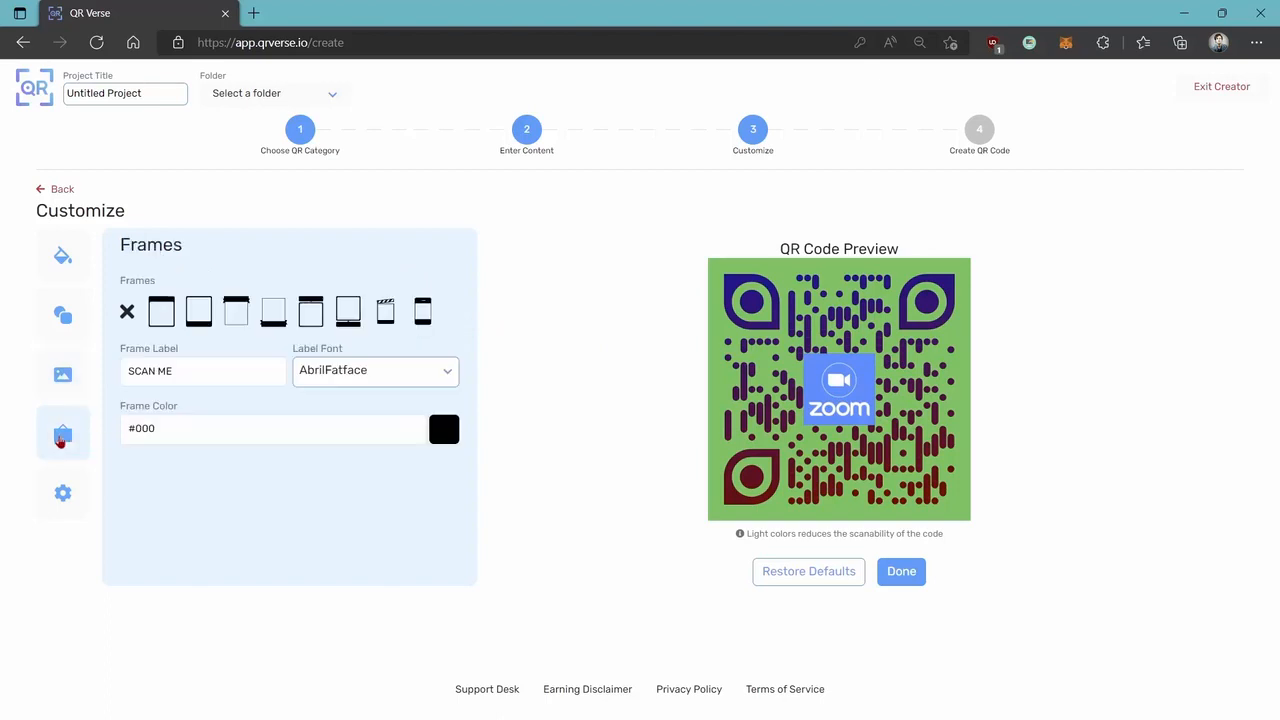
click(162, 314)
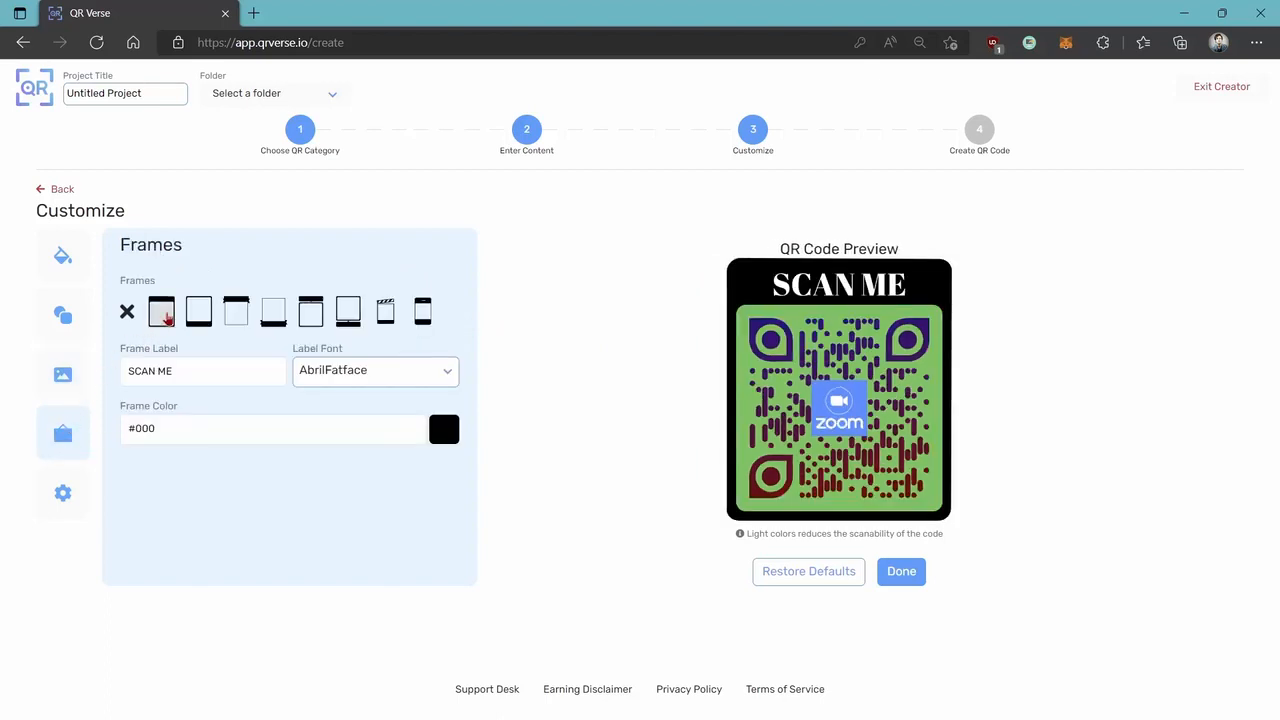
click(199, 316)
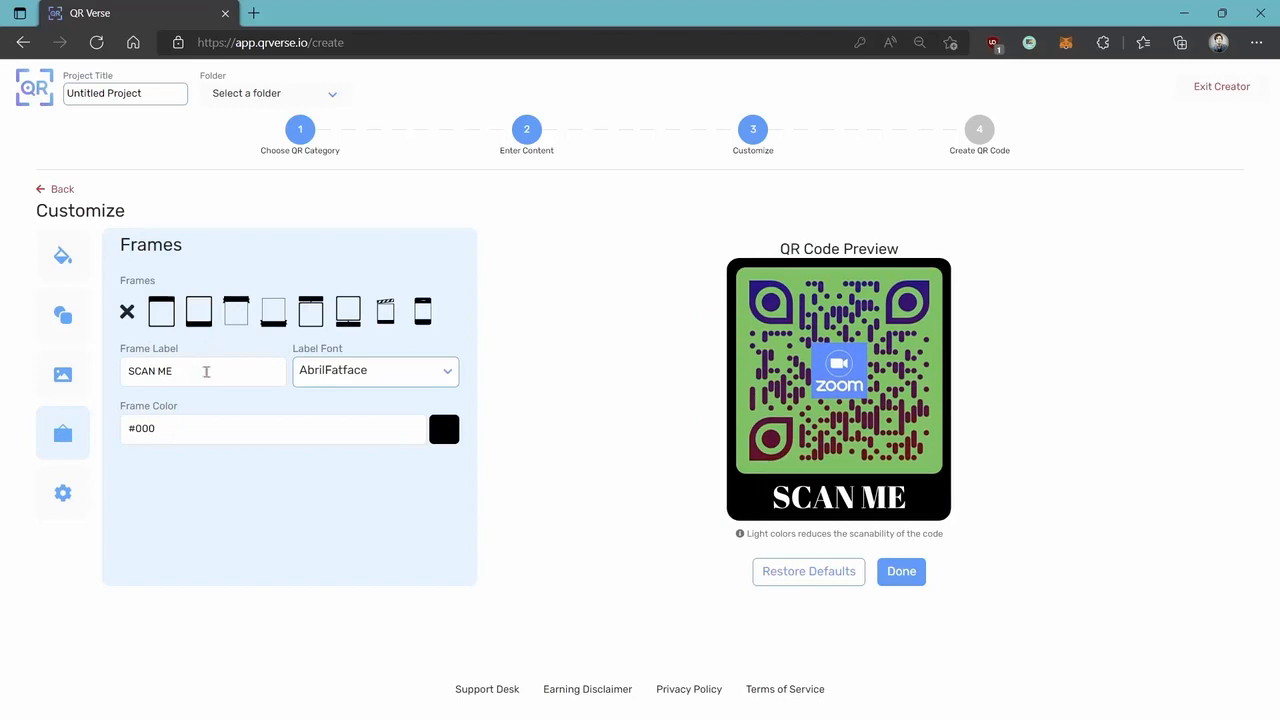
click(206, 371)
key(ctrl+a)
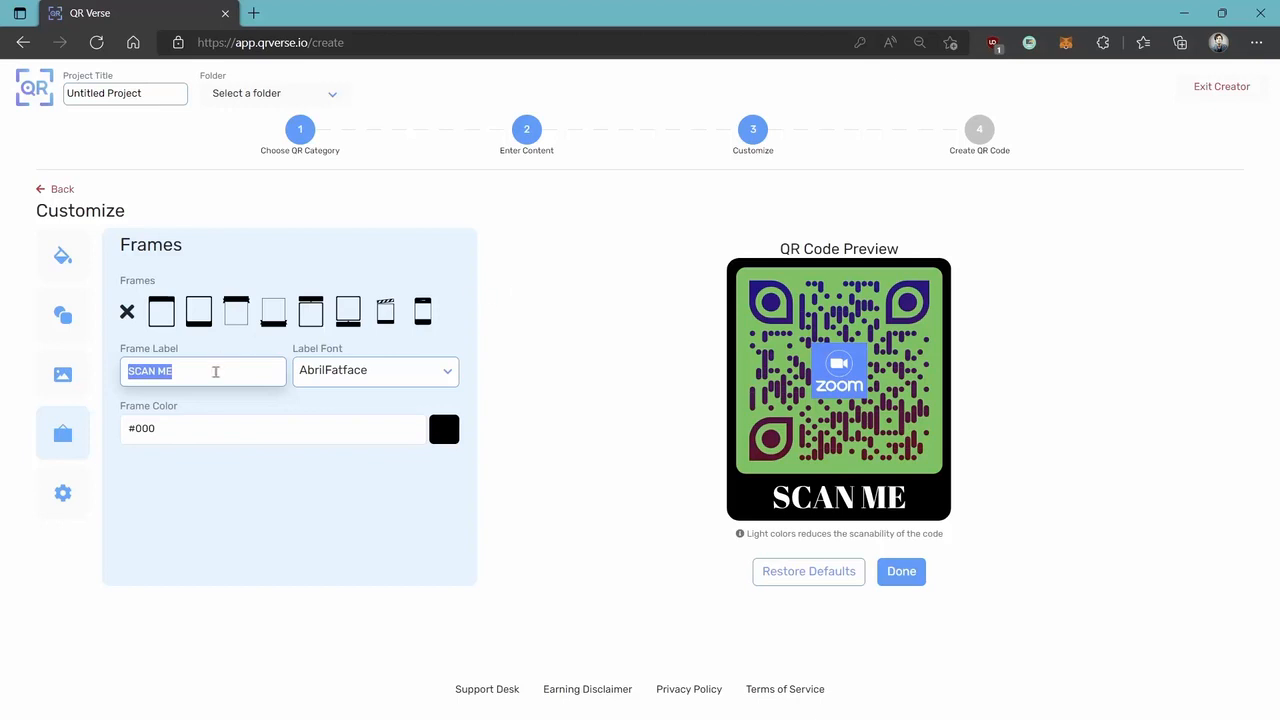
text(SIGN UP)
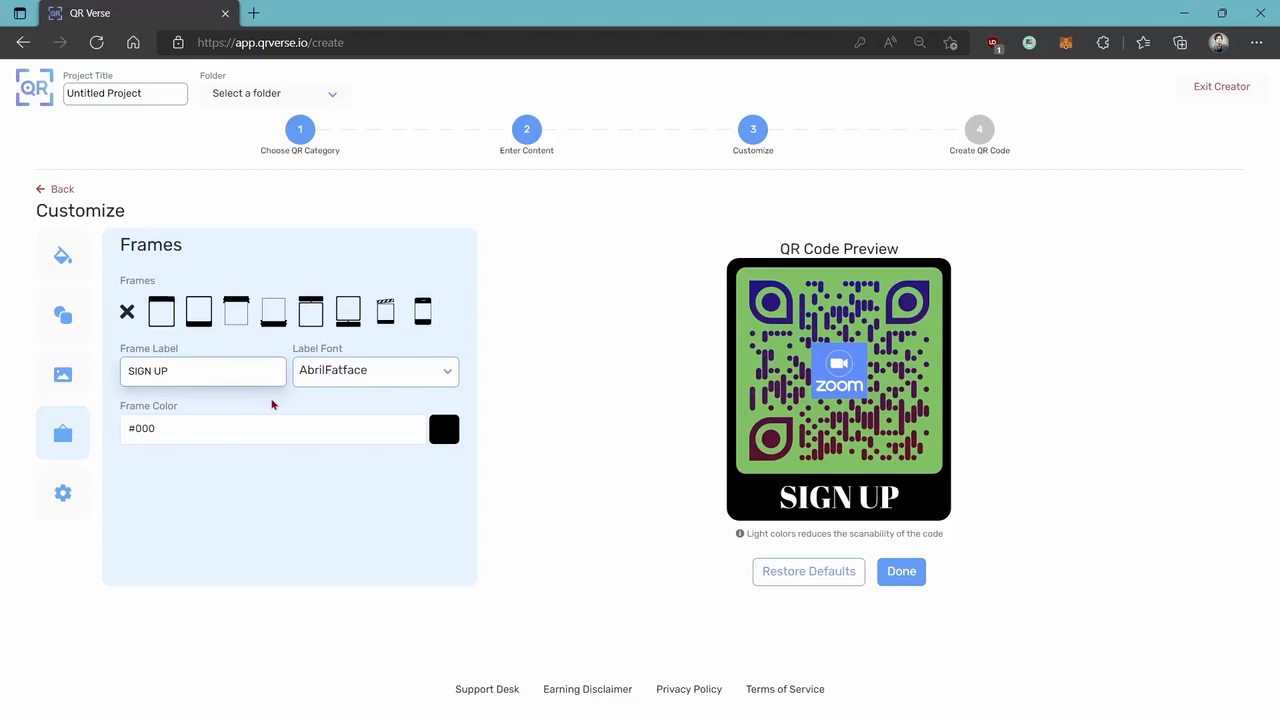
Step: Try Arial for the frame label and settle on the FredokaOne font
key(Tab)
click(375, 372)
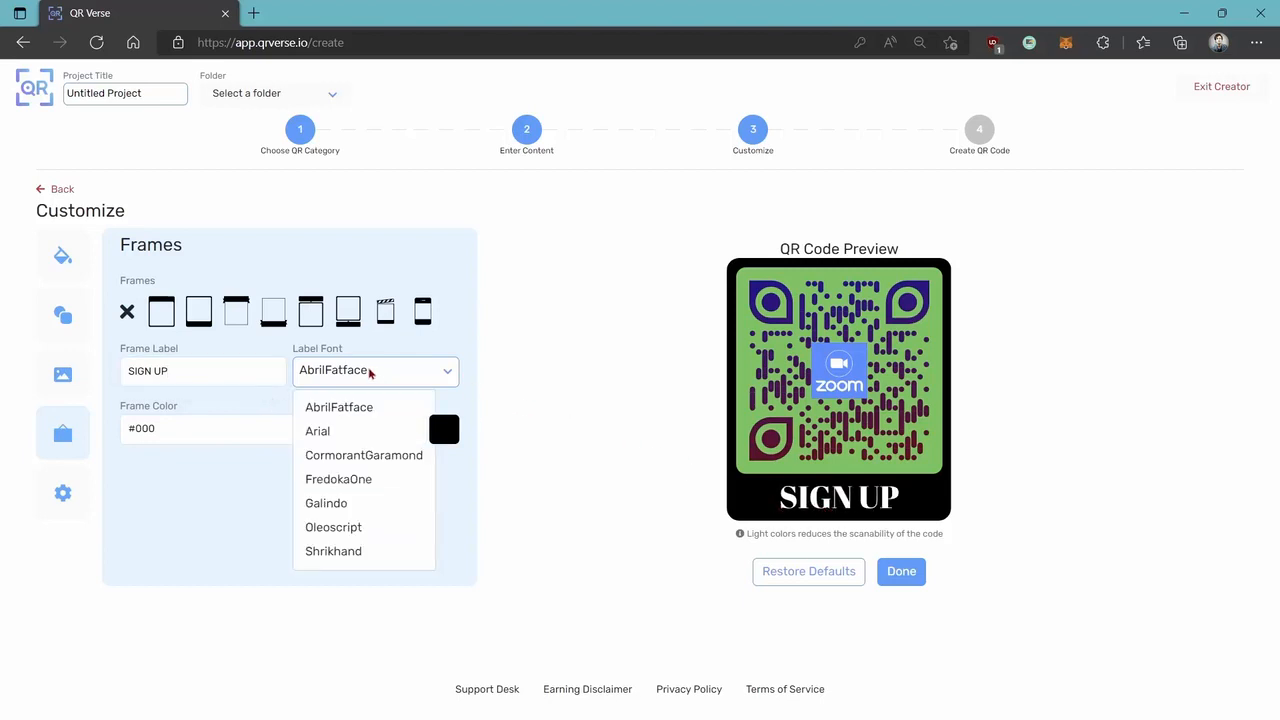
click(327, 432)
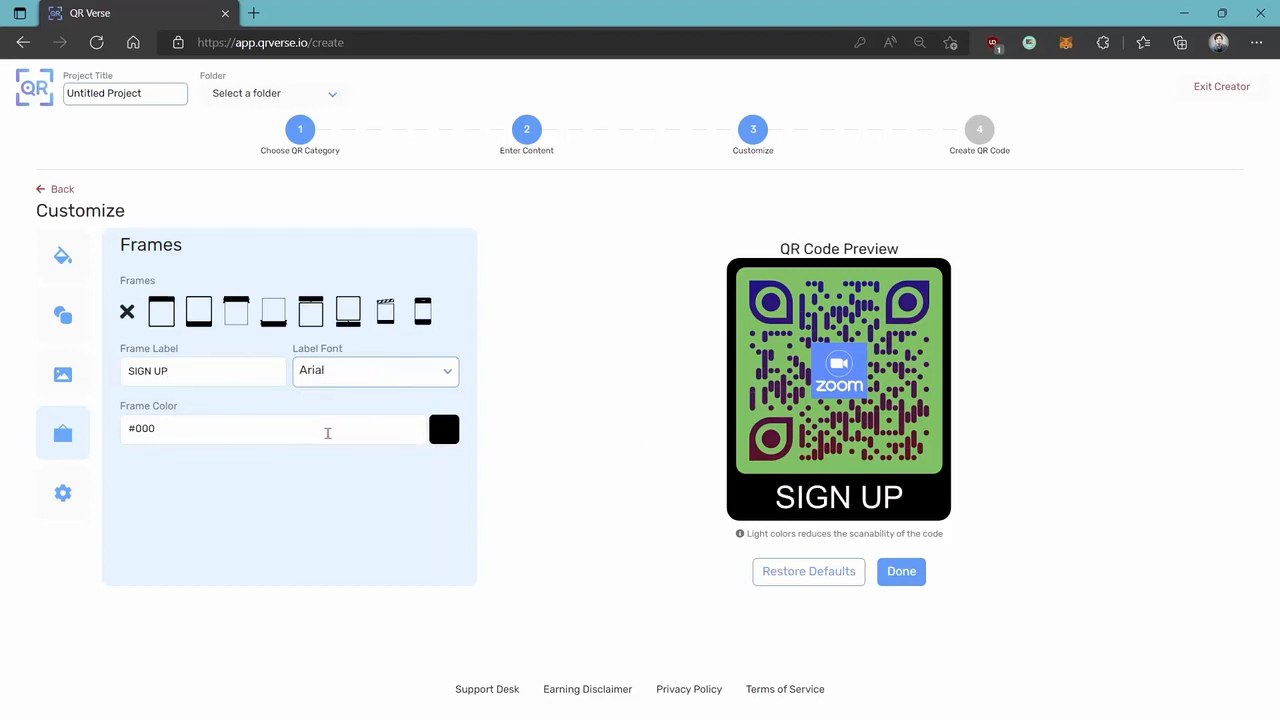
click(350, 373)
click(345, 479)
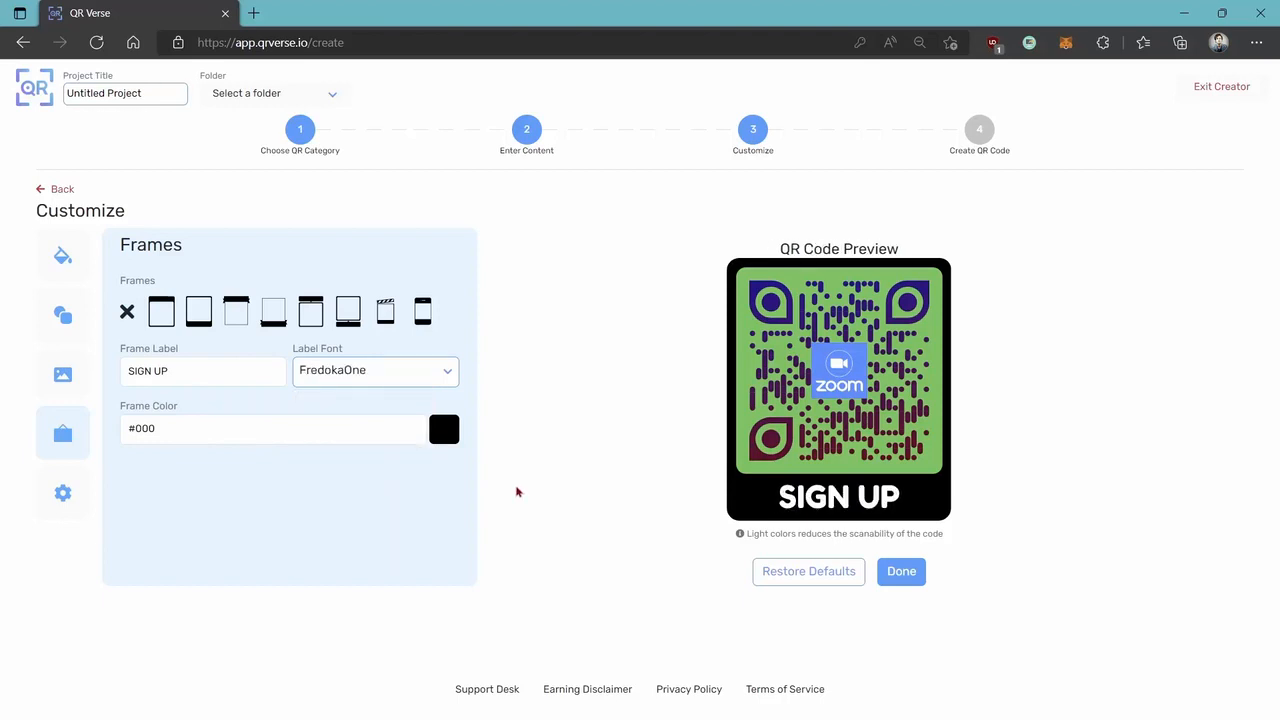
Step: Change the frame color to the dark green #0F8A0F
click(446, 429)
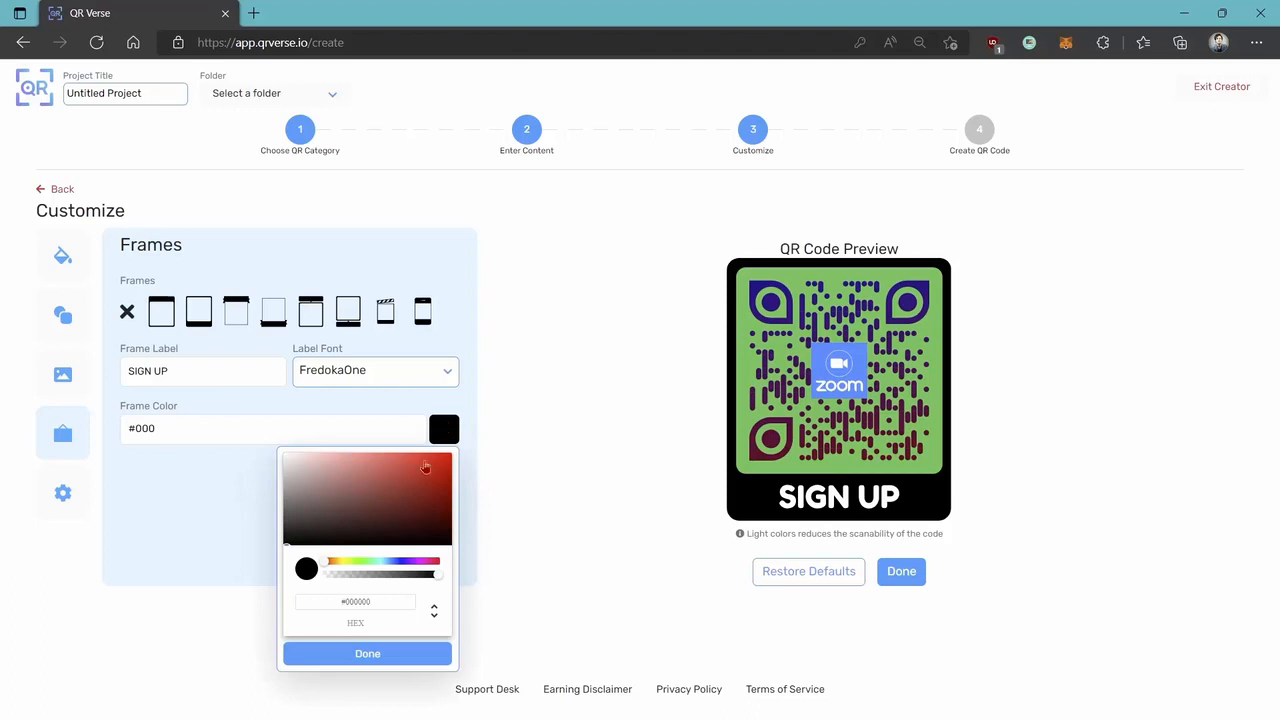
click(365, 568)
click(429, 493)
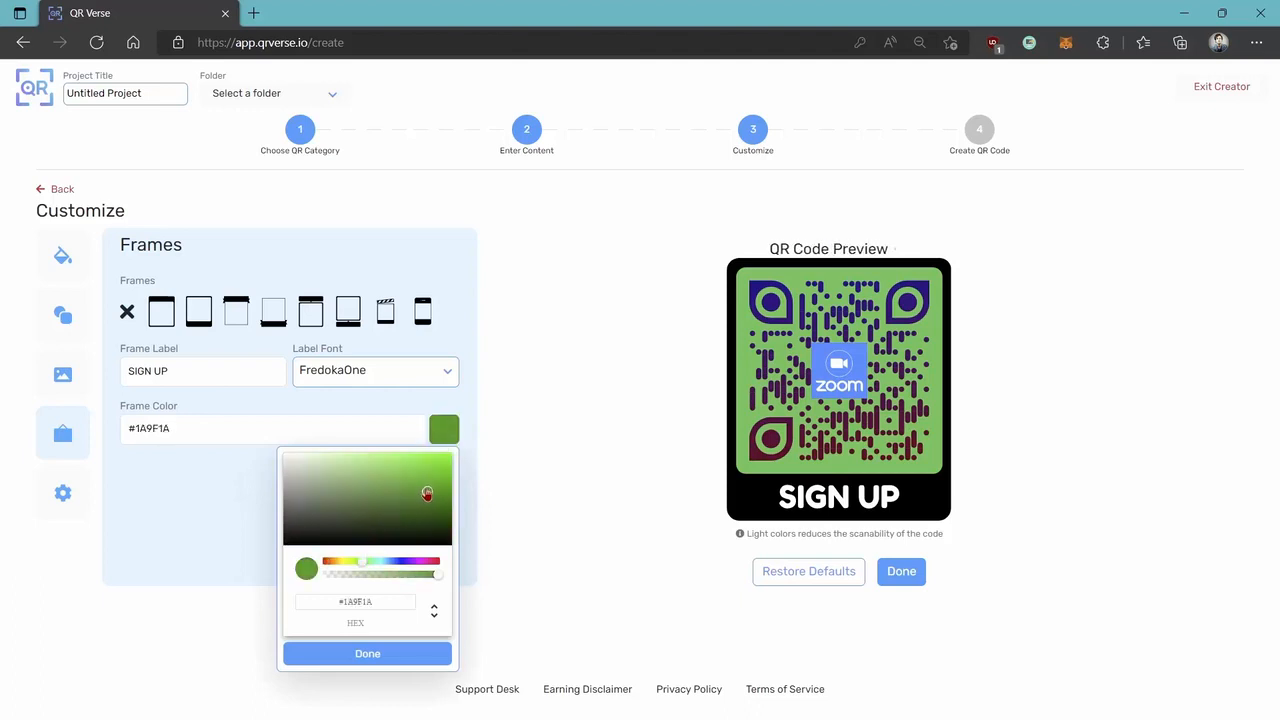
click(436, 498)
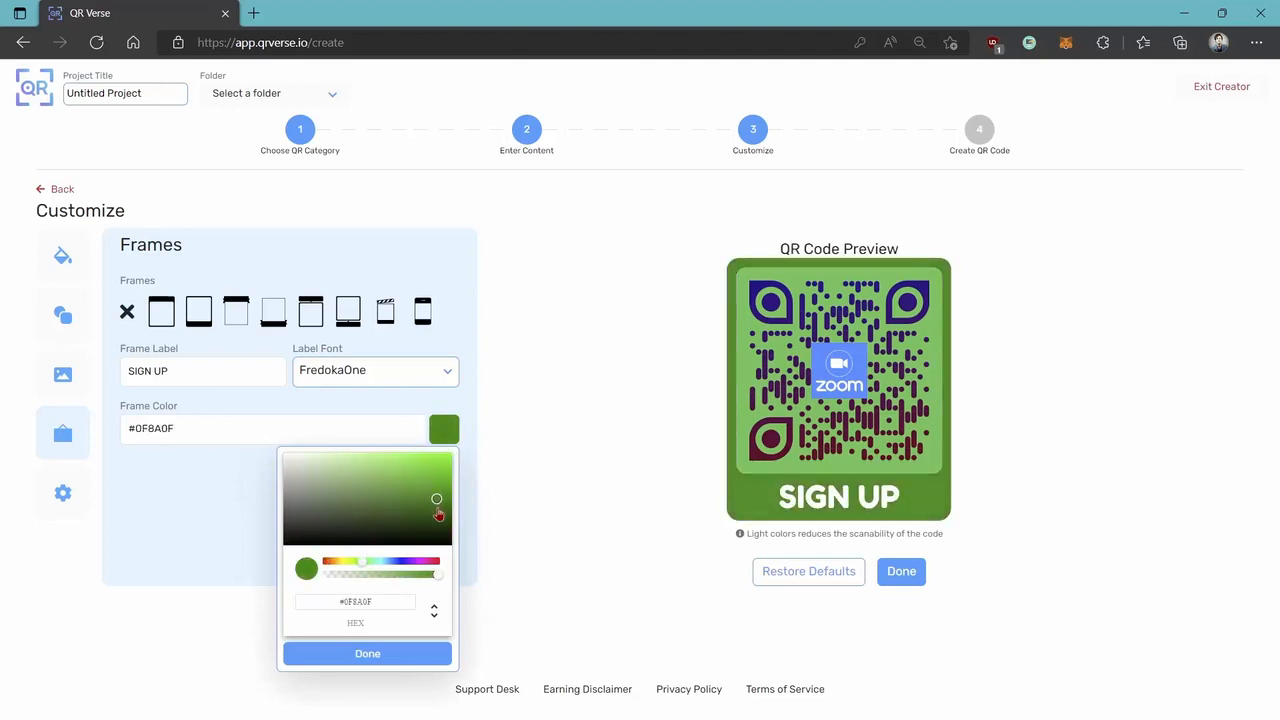
click(357, 658)
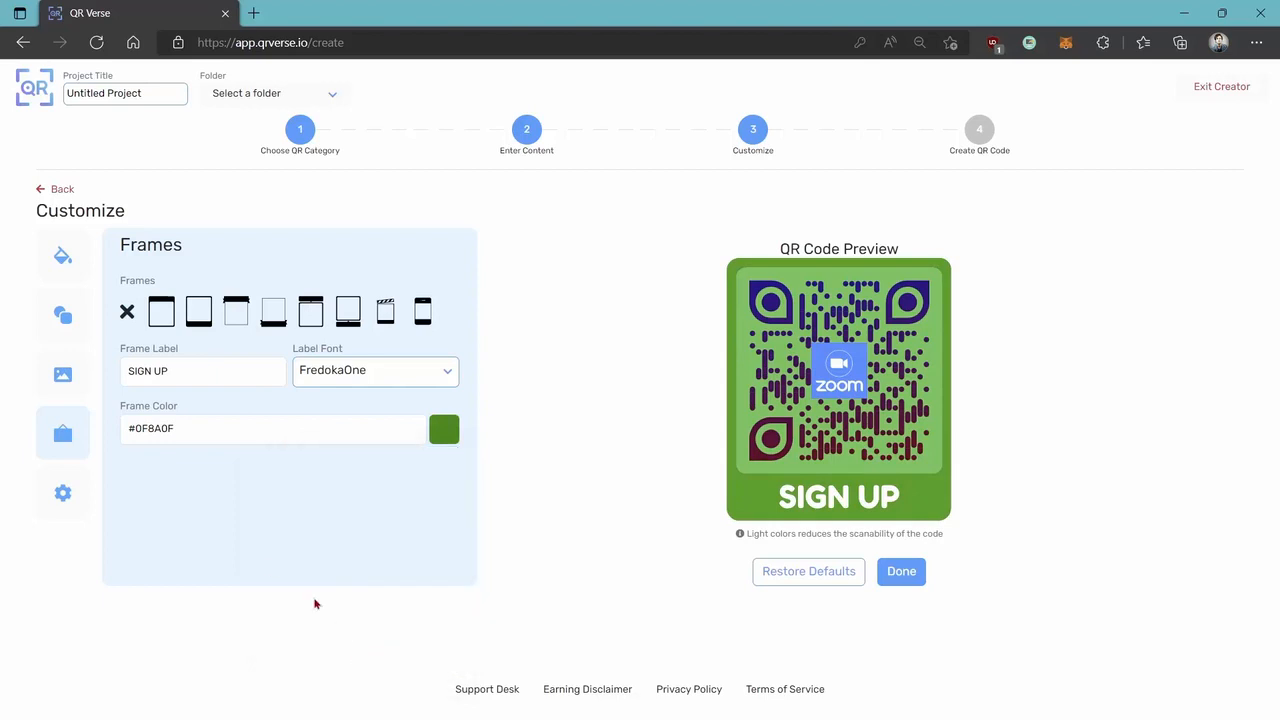
Step: Set the QR code's precision to H and finish the customization stage
click(64, 494)
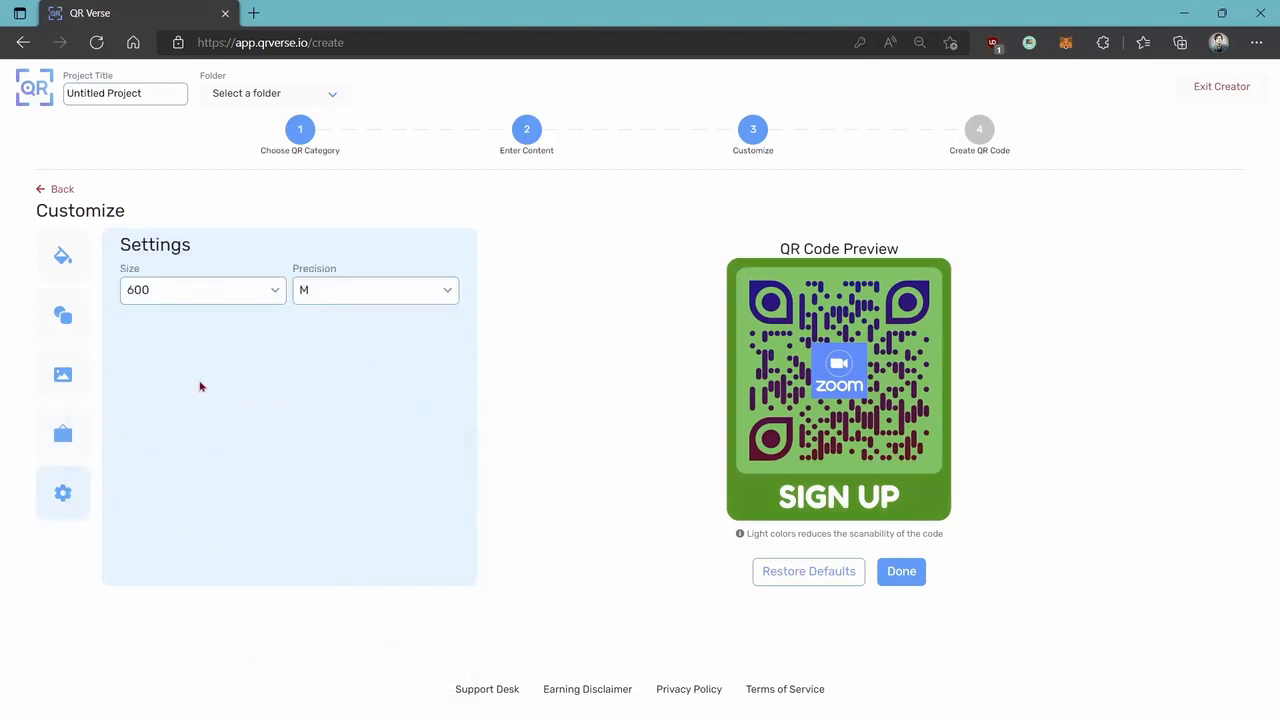
click(314, 297)
click(335, 393)
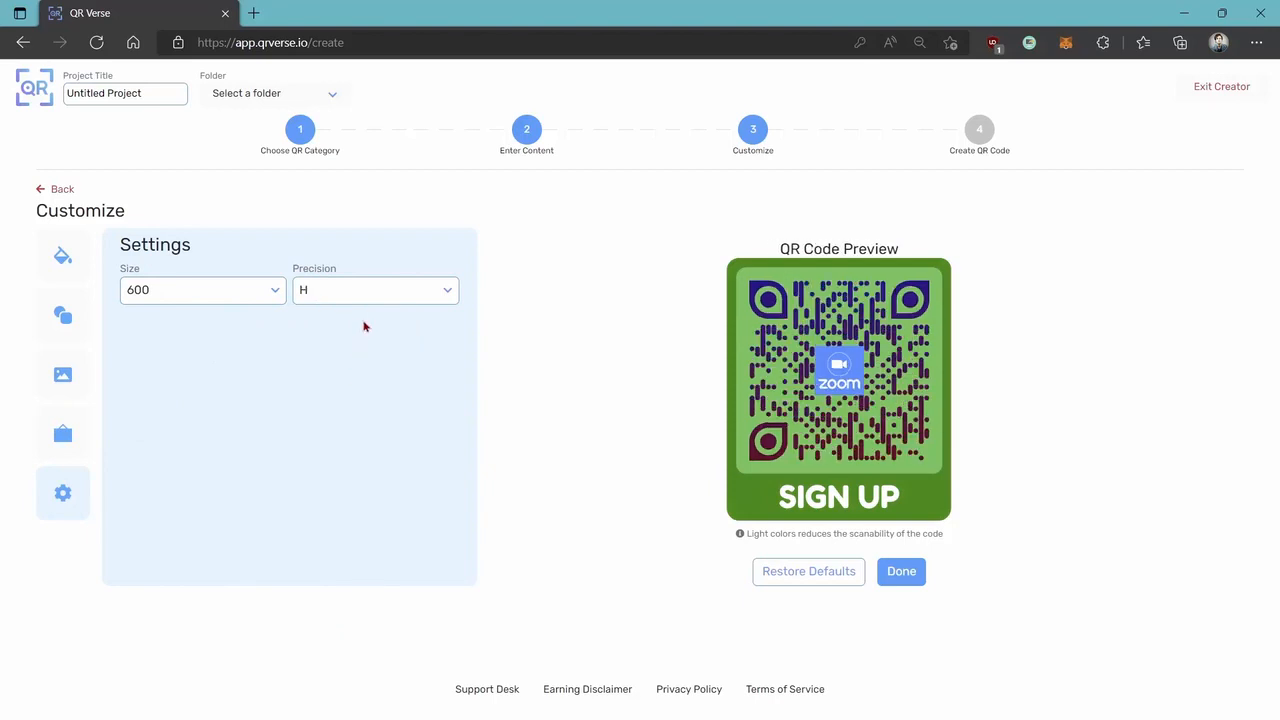
click(900, 576)
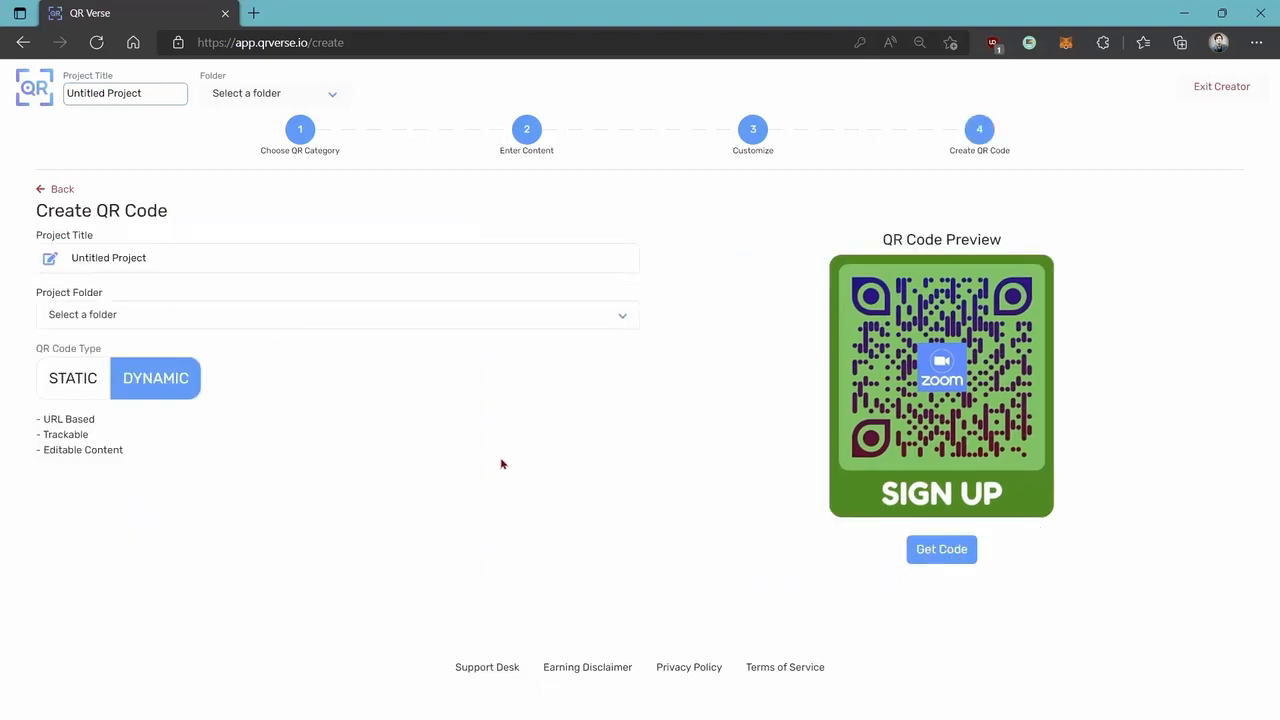
Step: Replace the project title with "Event Code"
click(165, 257)
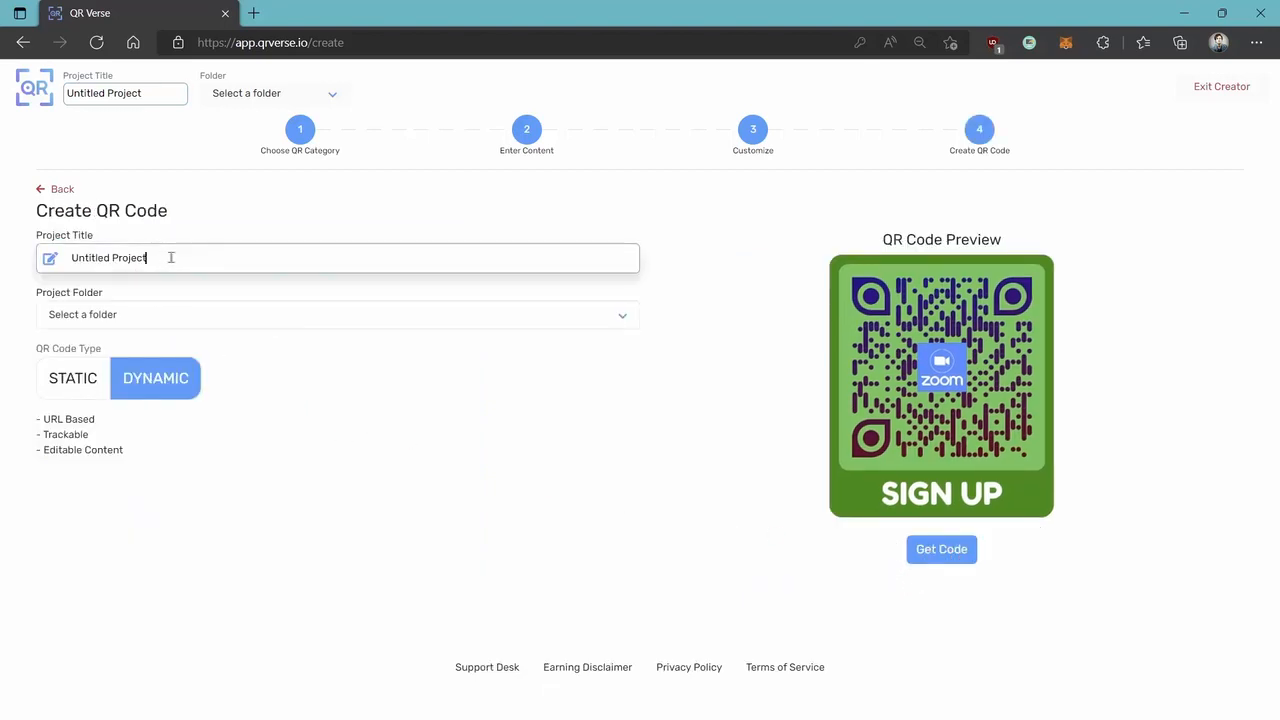
drag(170, 257, 15, 268)
text(Ev)
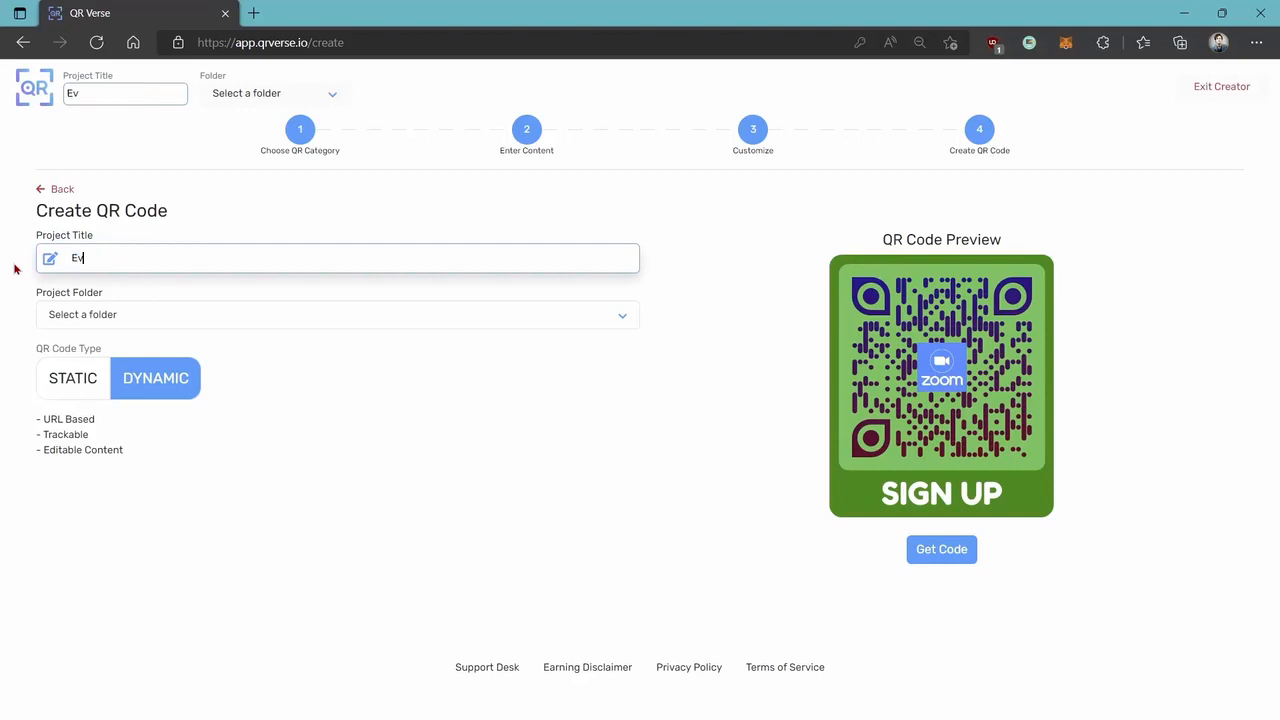
text(ent Code)
Step: Assign the project to the DYNAMIC folder and generate it as a dynamic QR code
click(79, 383)
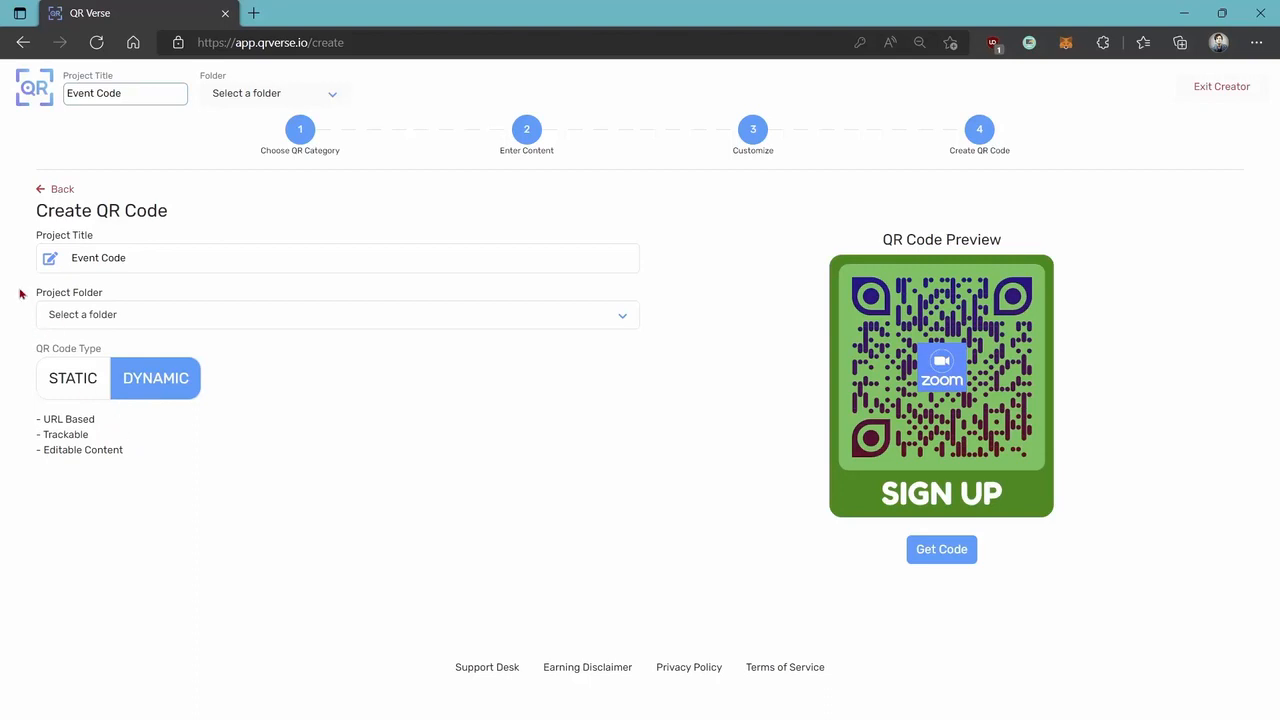
click(203, 322)
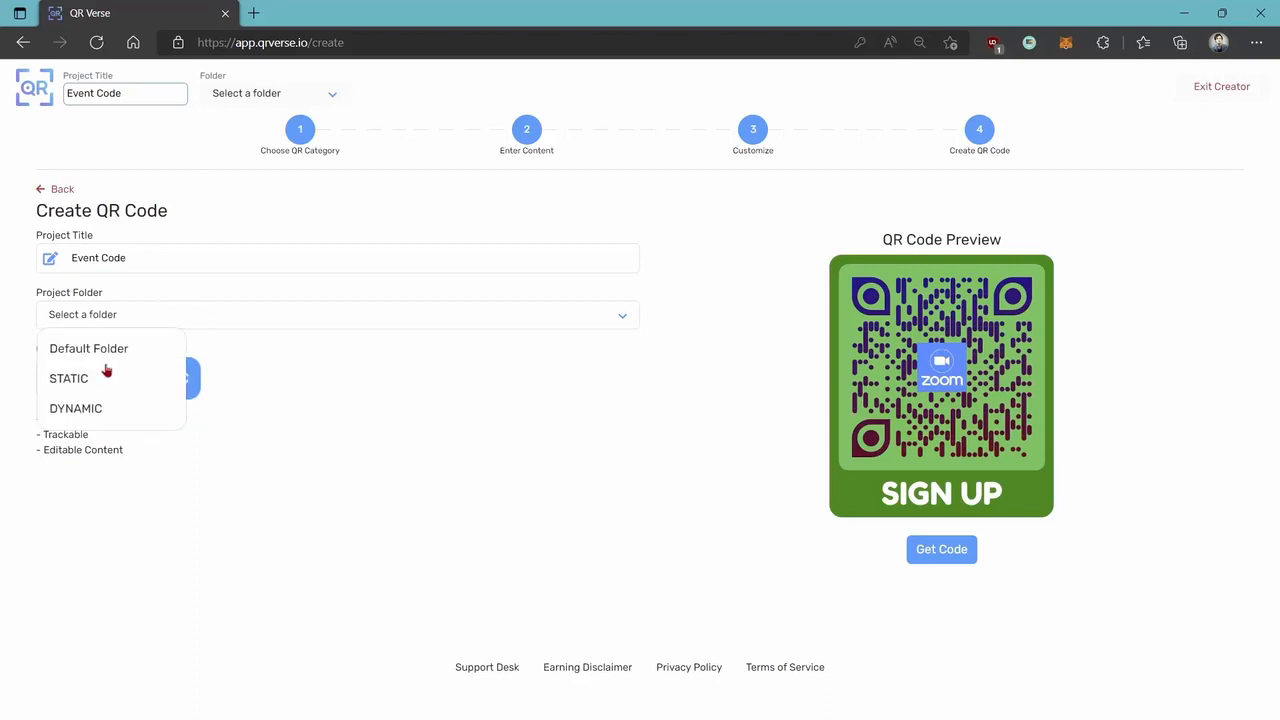
click(91, 412)
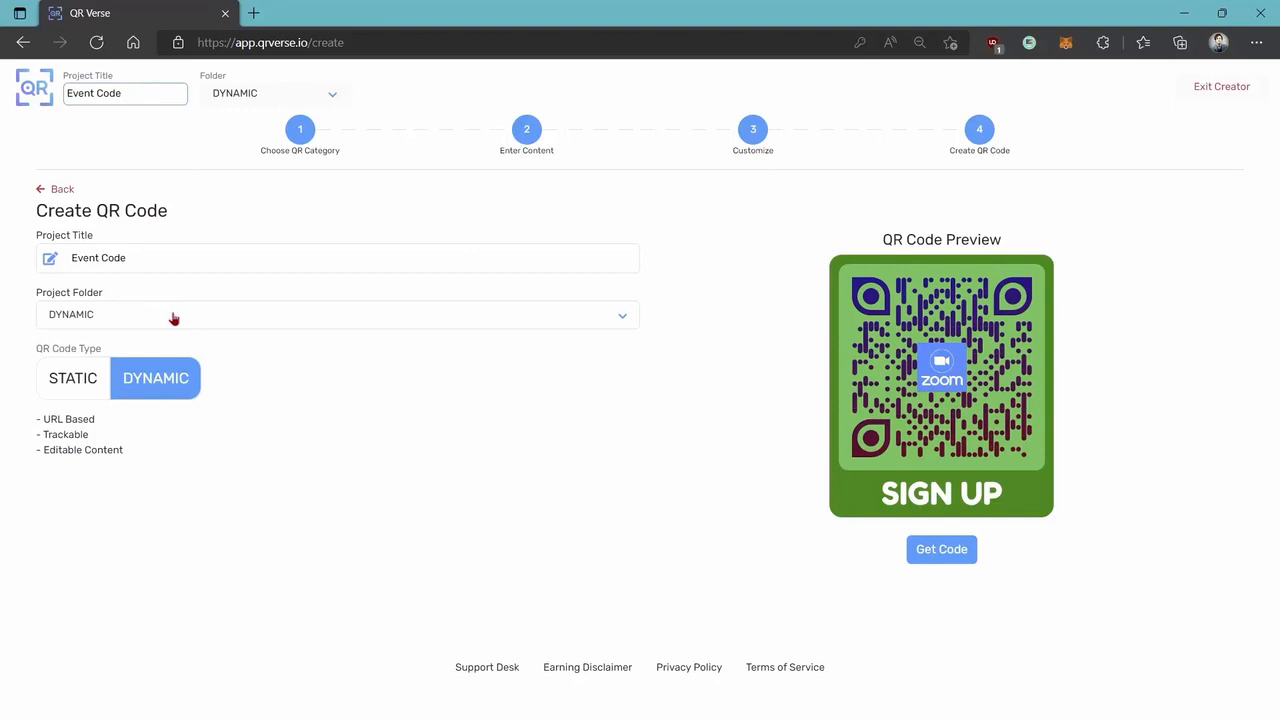
click(940, 556)
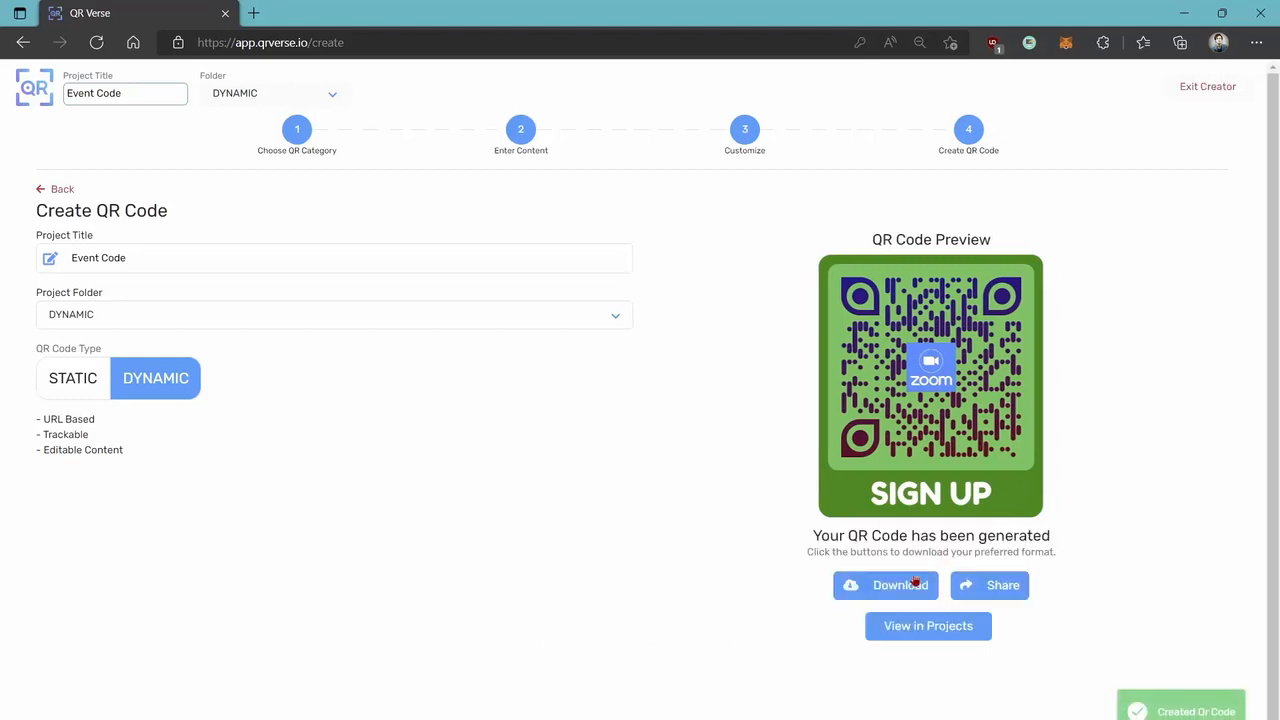
Step: Examine the download formats and the sharing options offered for the generated QR code
click(898, 595)
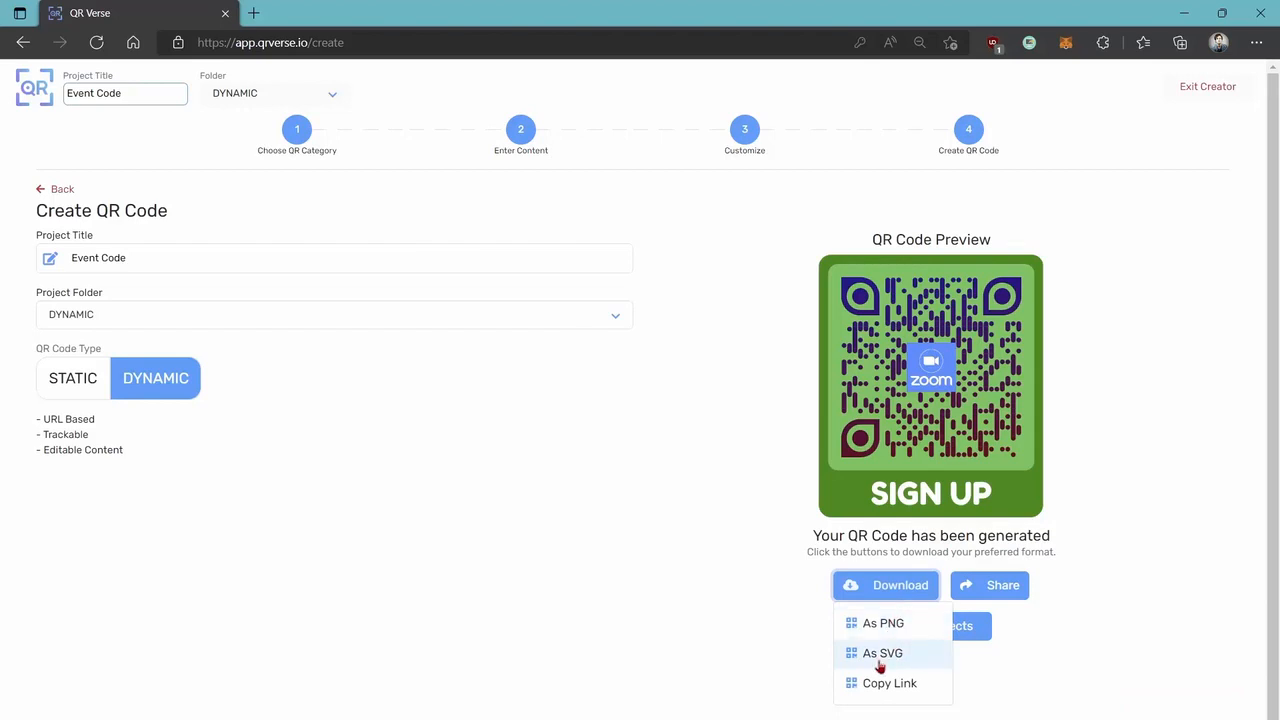
click(994, 586)
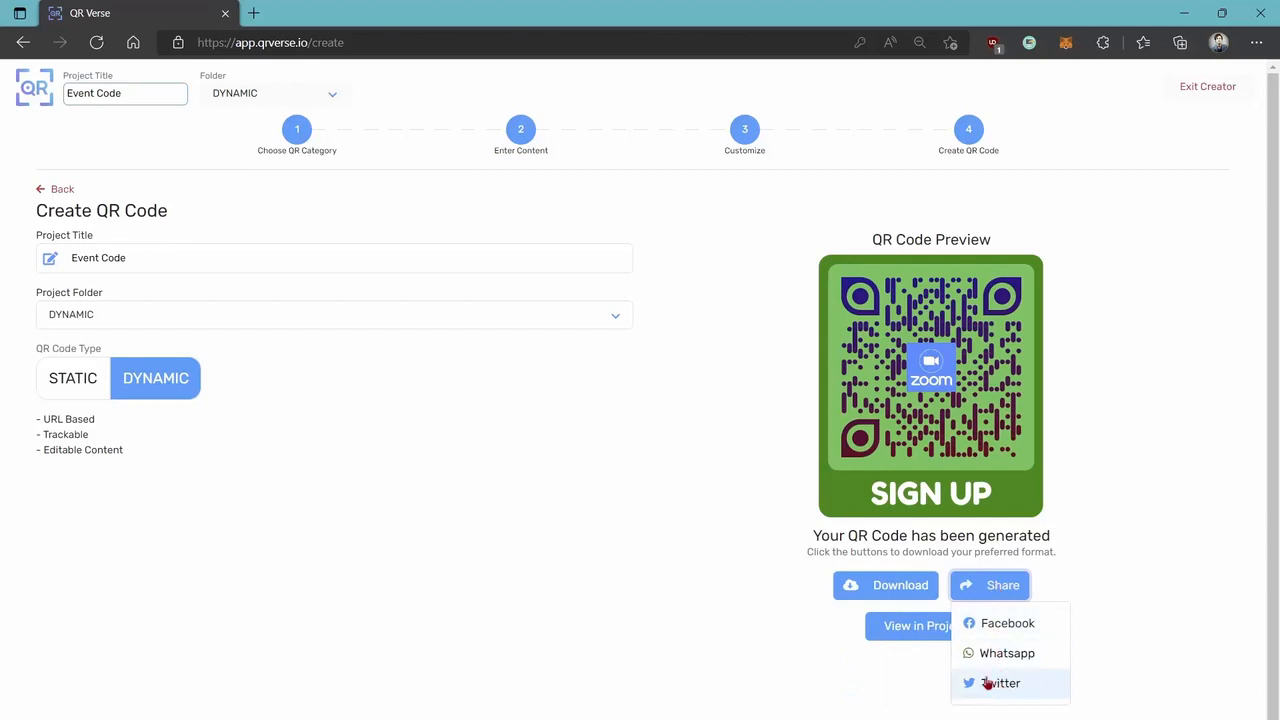
click(940, 670)
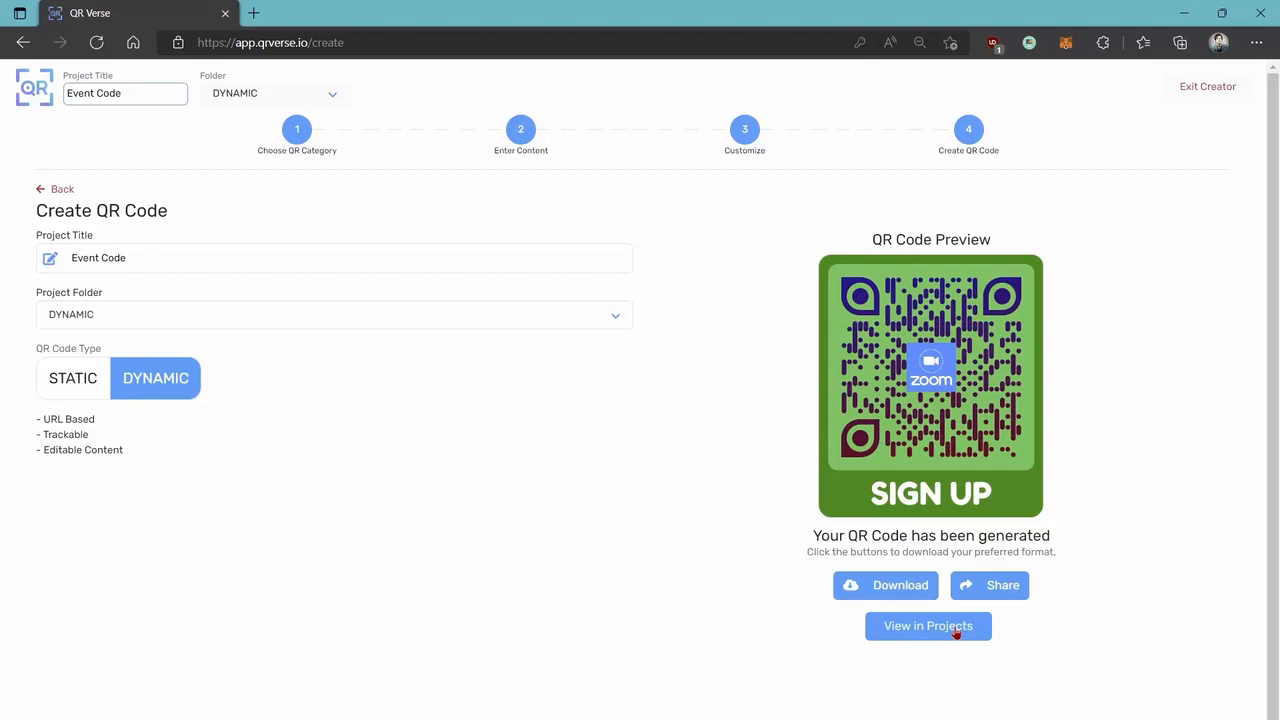
Step: Download the QR code as a PNG, view the downloaded image, and close it
click(899, 601)
click(893, 627)
click(948, 121)
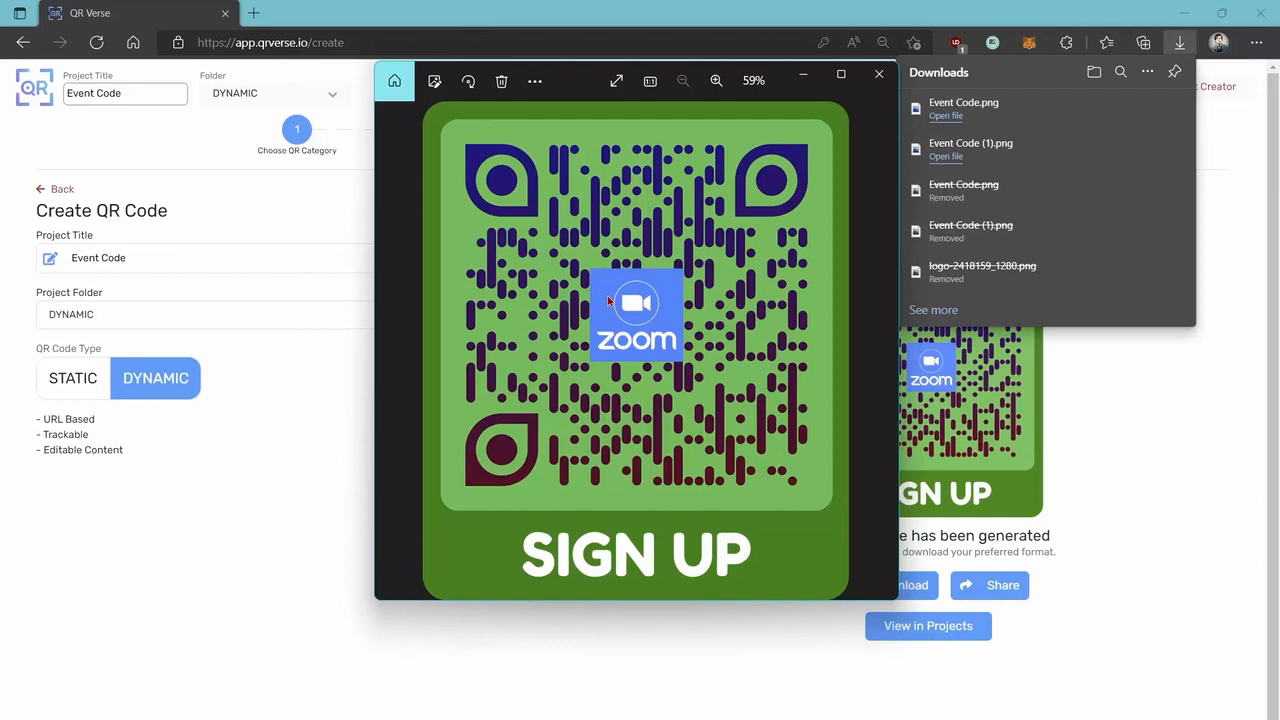
click(877, 76)
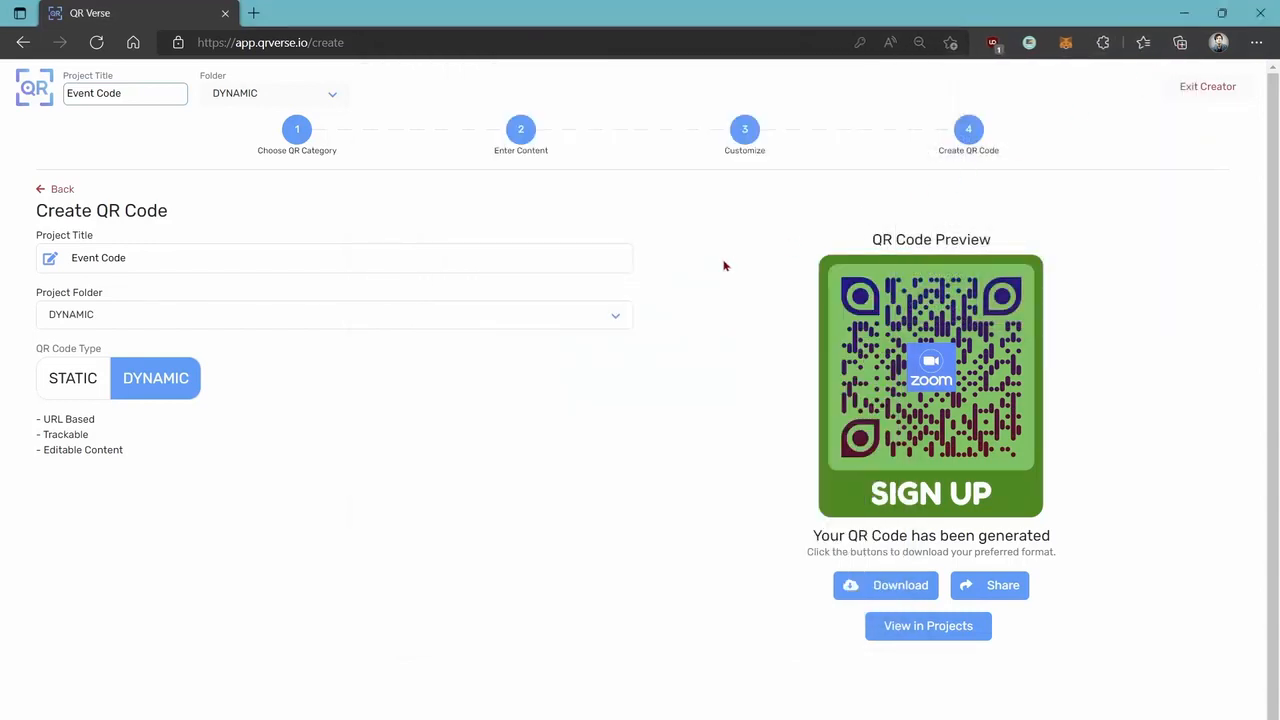
Step: Go to the saved projects and look through the list of existing QR codes
click(926, 627)
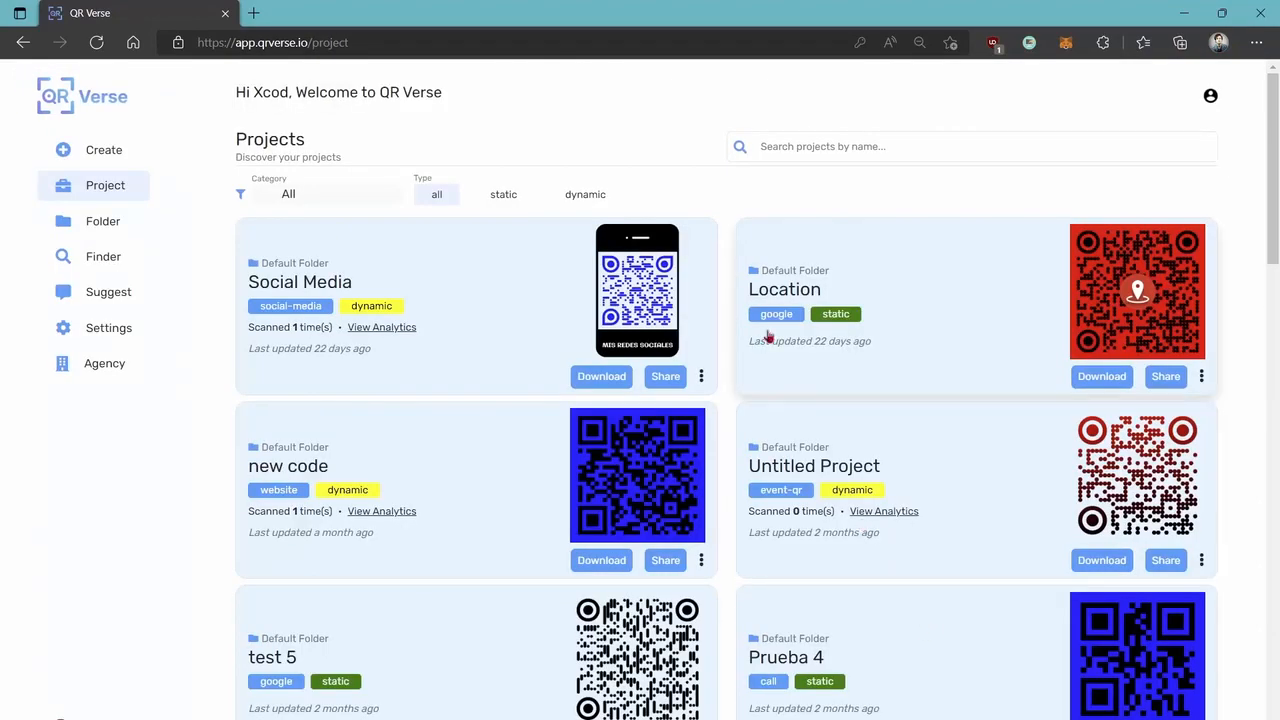
scroll(734, 314, down, 5)
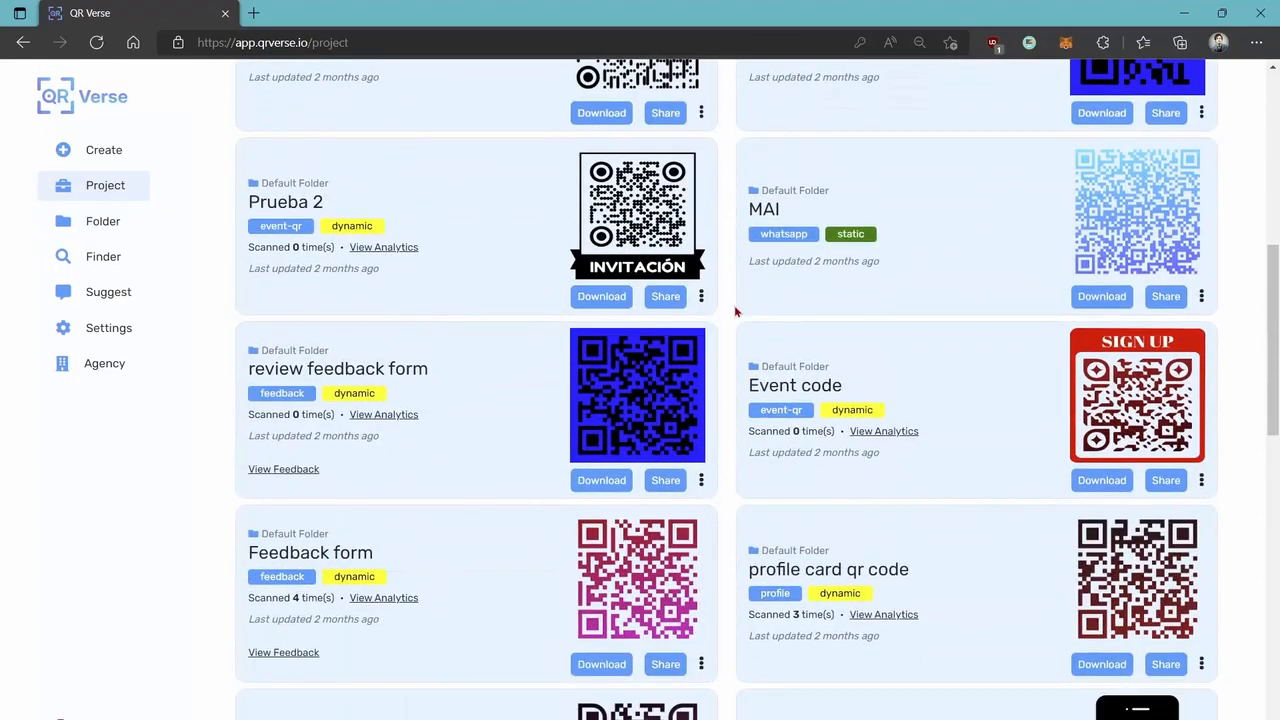
scroll(734, 312, up, 5)
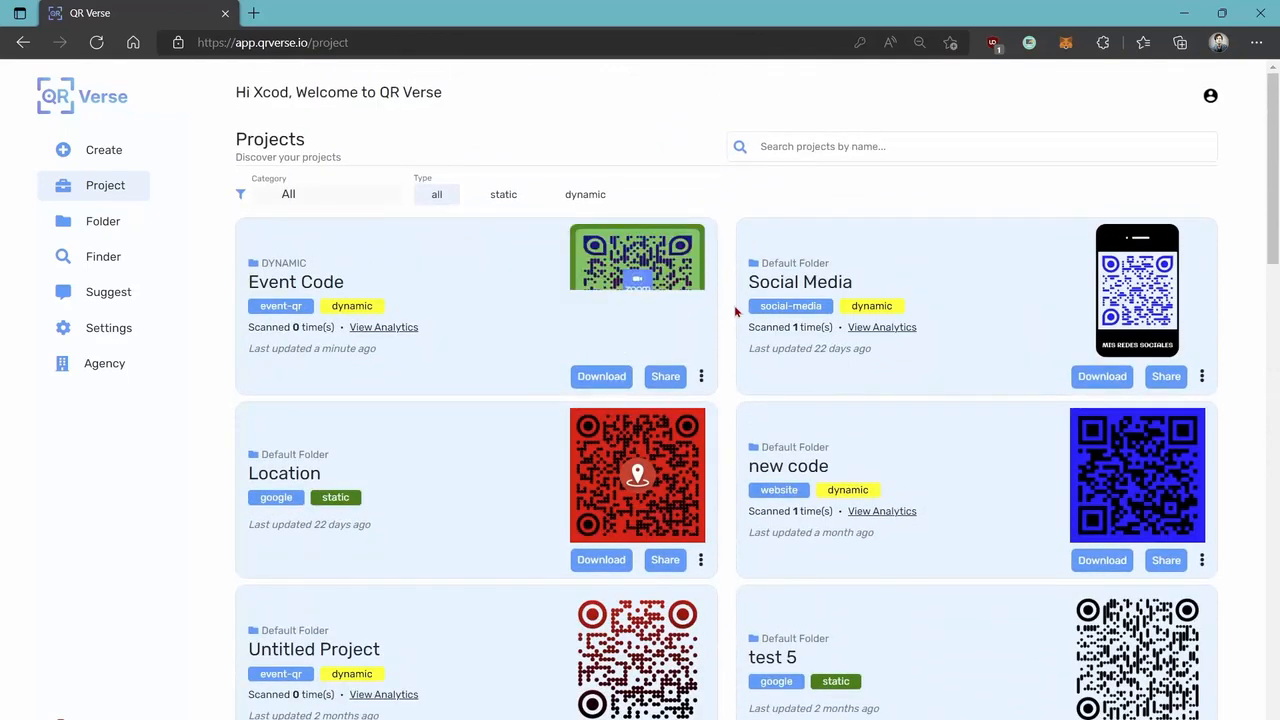
Step: View the scan analytics of the Social Media project and the editing options of the Event Code project
click(886, 329)
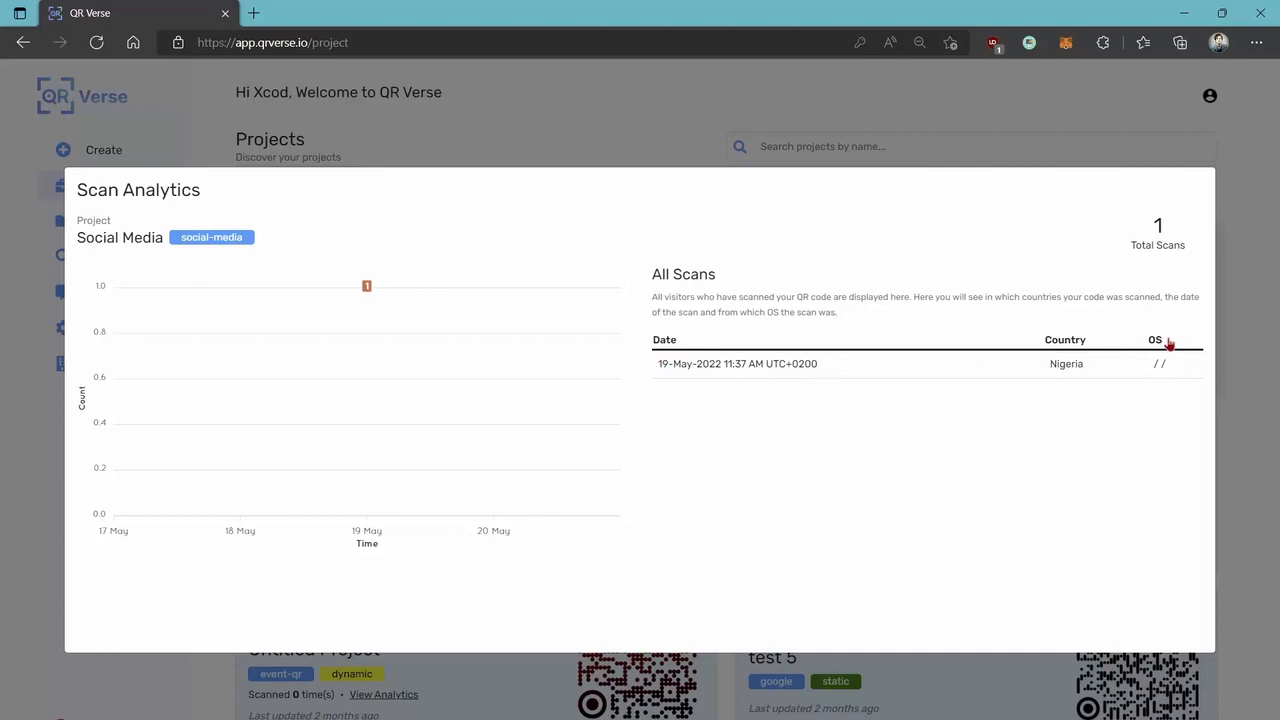
click(963, 106)
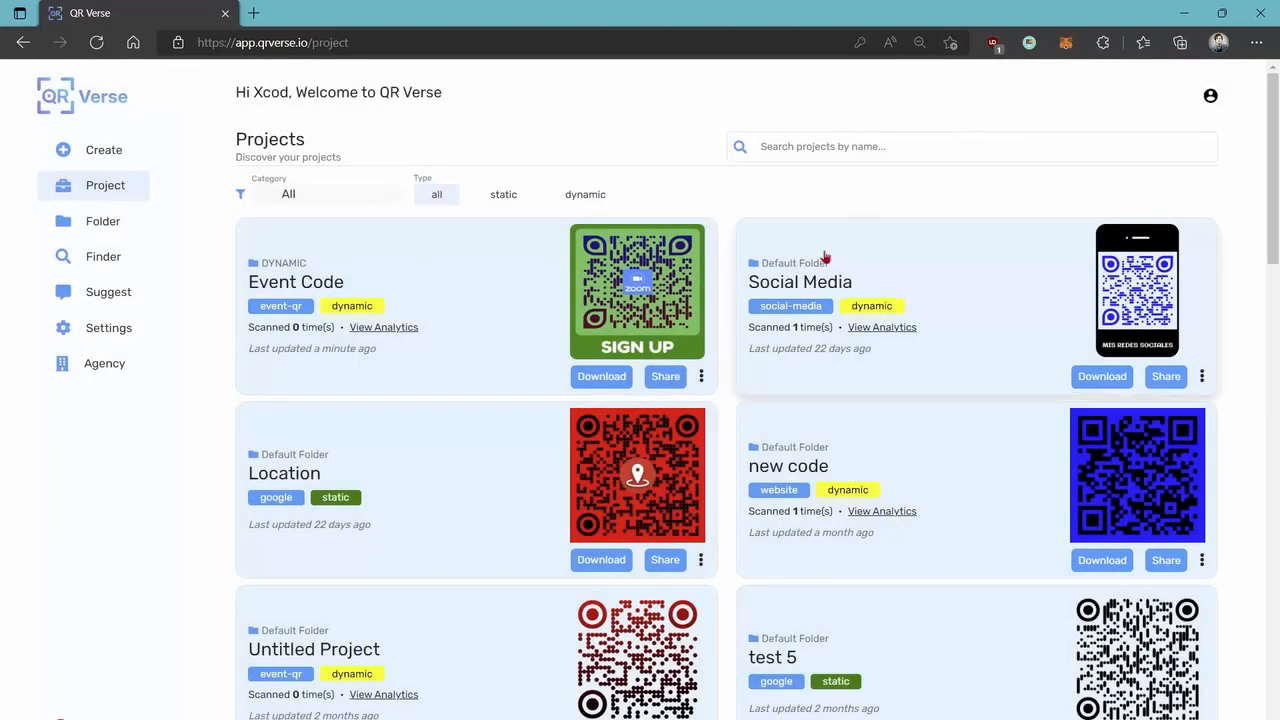
click(701, 382)
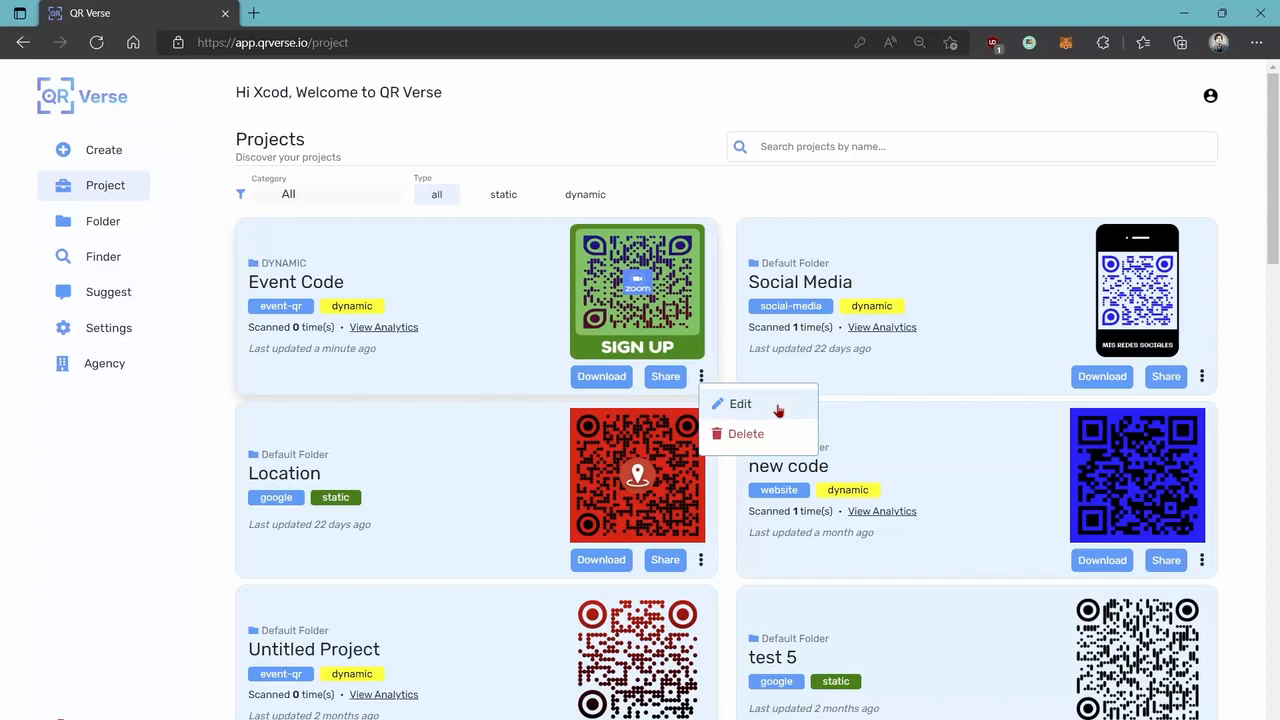
click(735, 199)
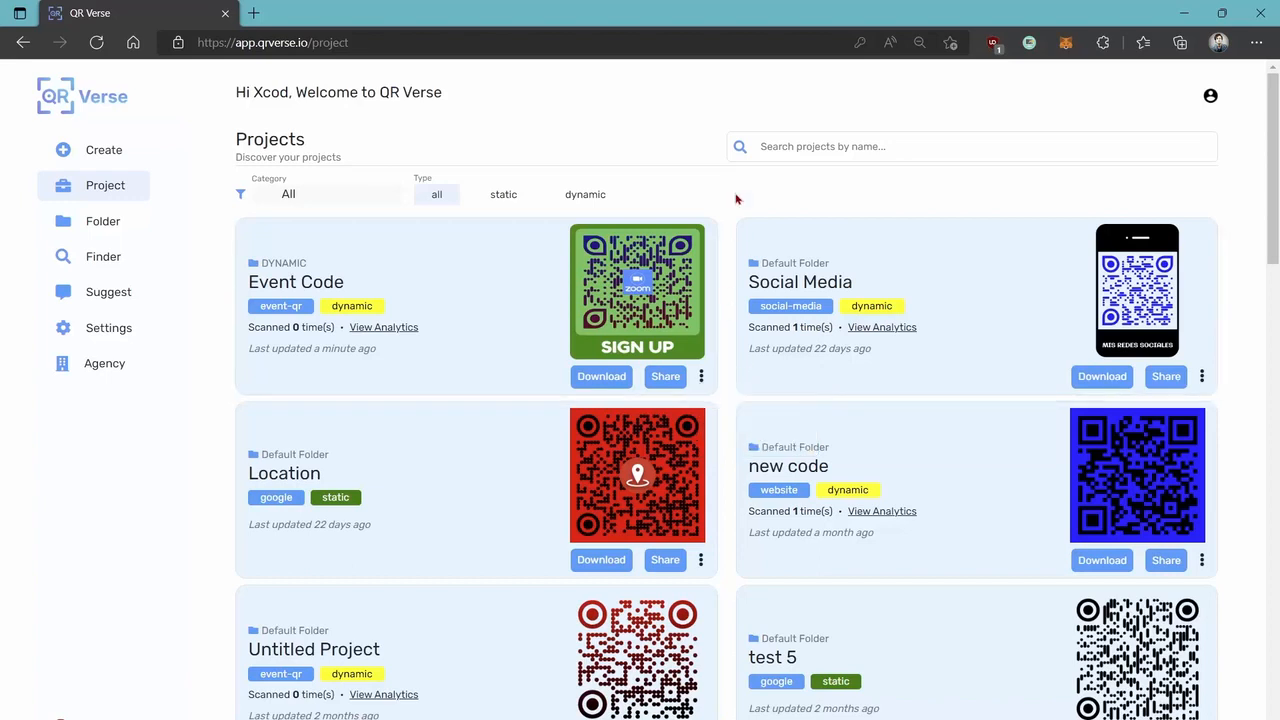
Step: Start a new QR code project with the Feedback QR Code category
click(110, 155)
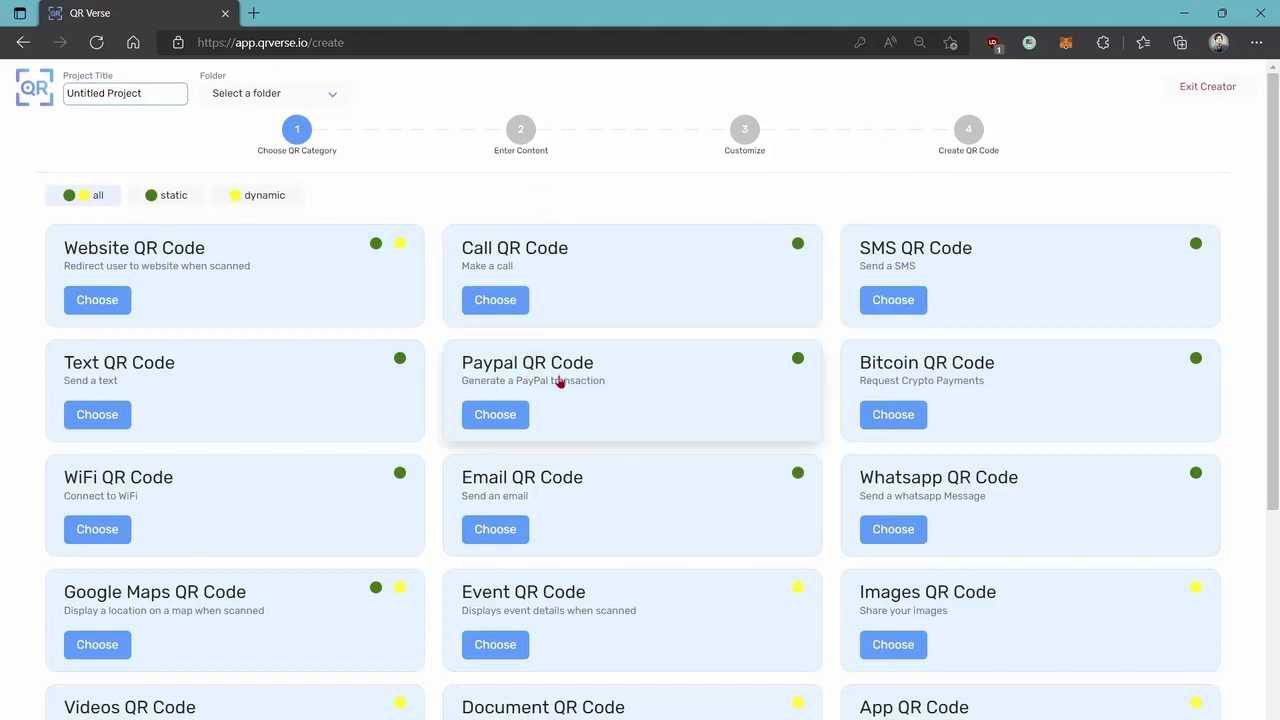
scroll(560, 383, down, 4)
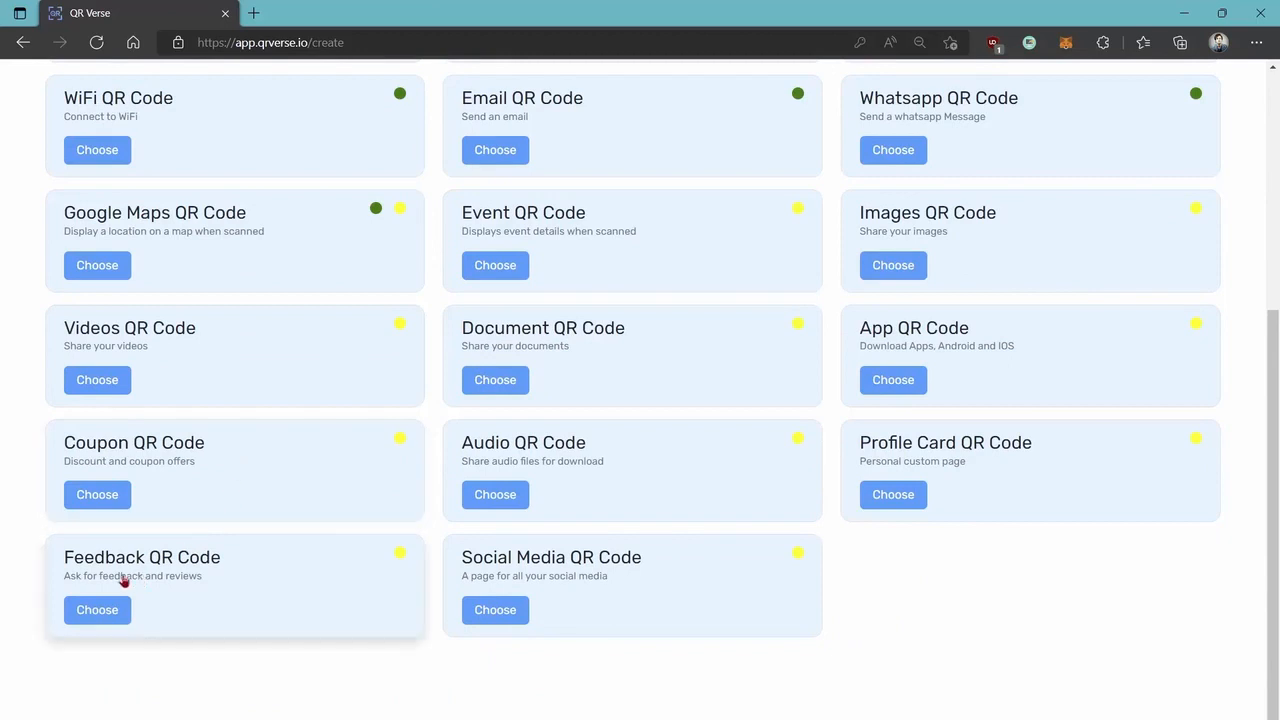
click(94, 614)
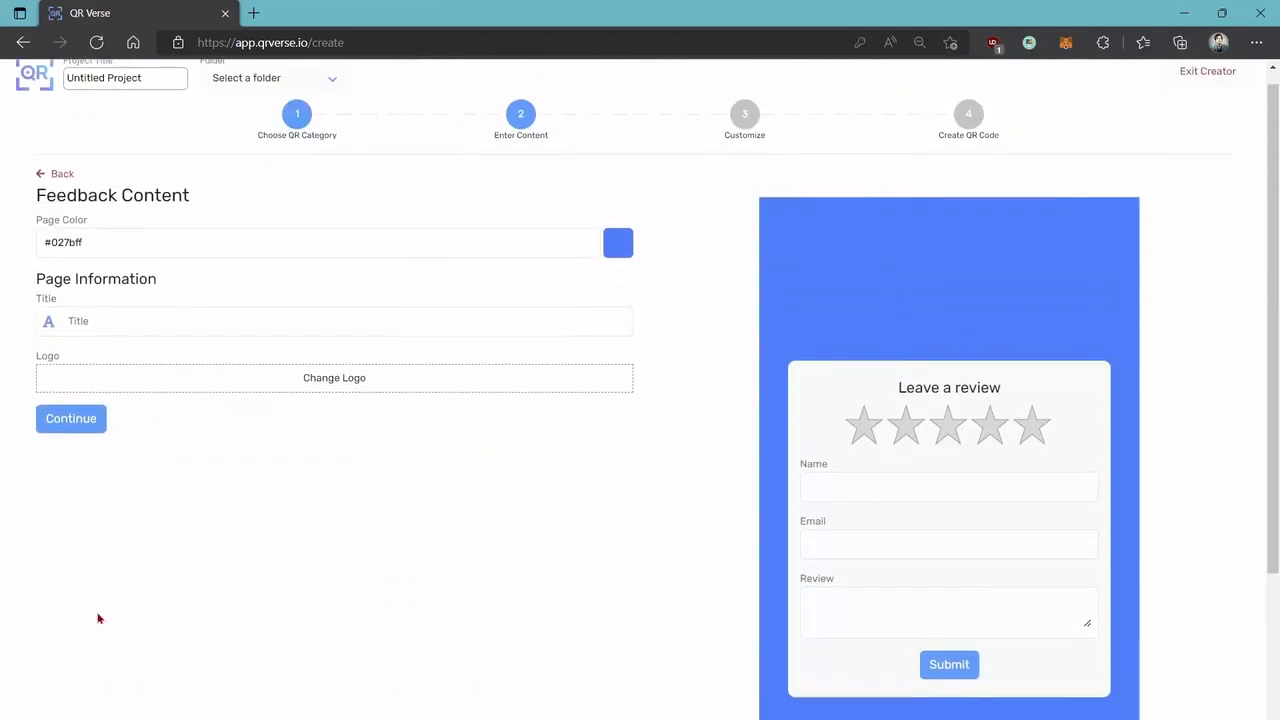
Step: Set the feedback page color to the golden brown #B7995E
click(614, 266)
mouse_move(528, 391)
mouse_down()
mouse_move(509, 391)
mouse_move(541, 314)
mouse_up()
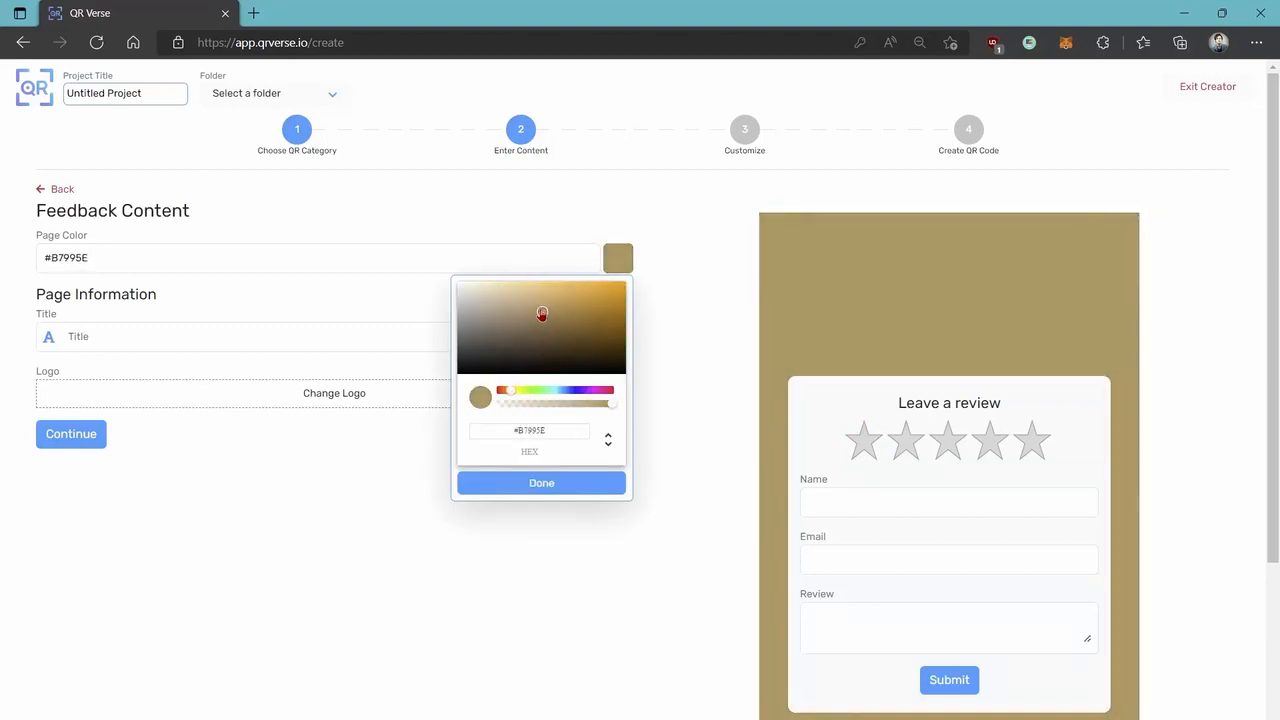
click(677, 282)
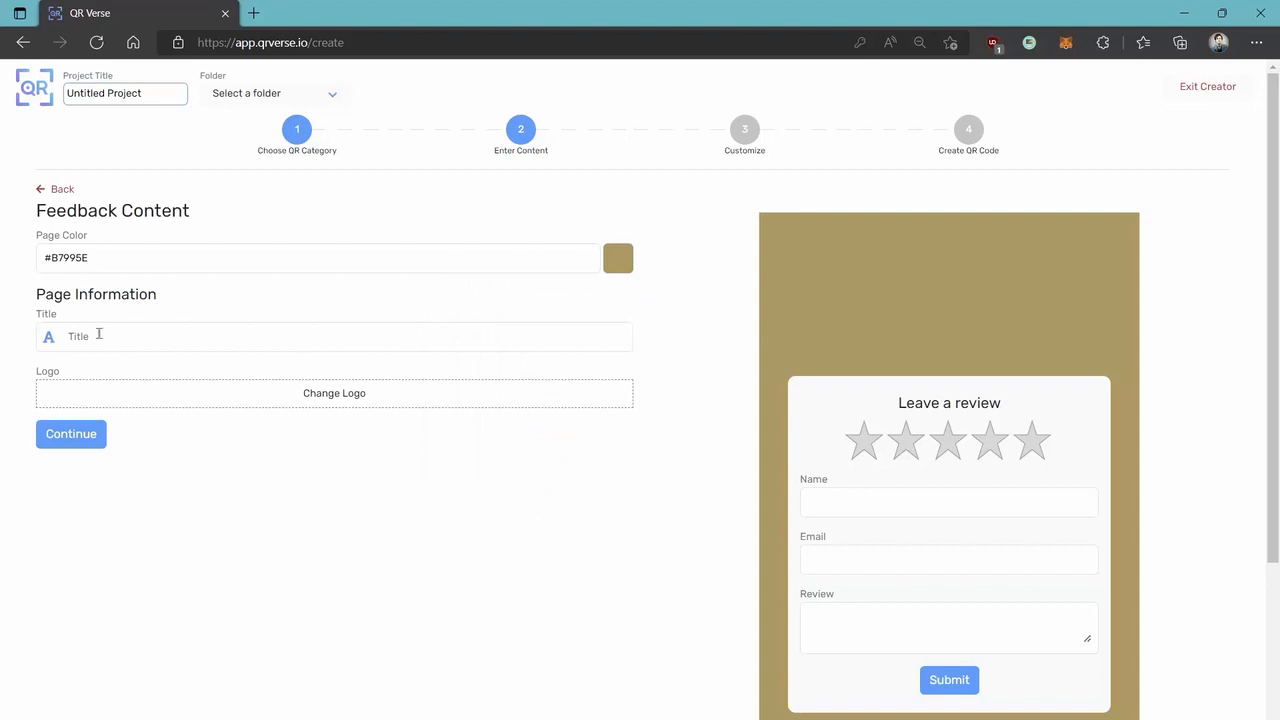
Step: Enter "Let us know what you think" as the feedback page title
click(97, 338)
text(L)
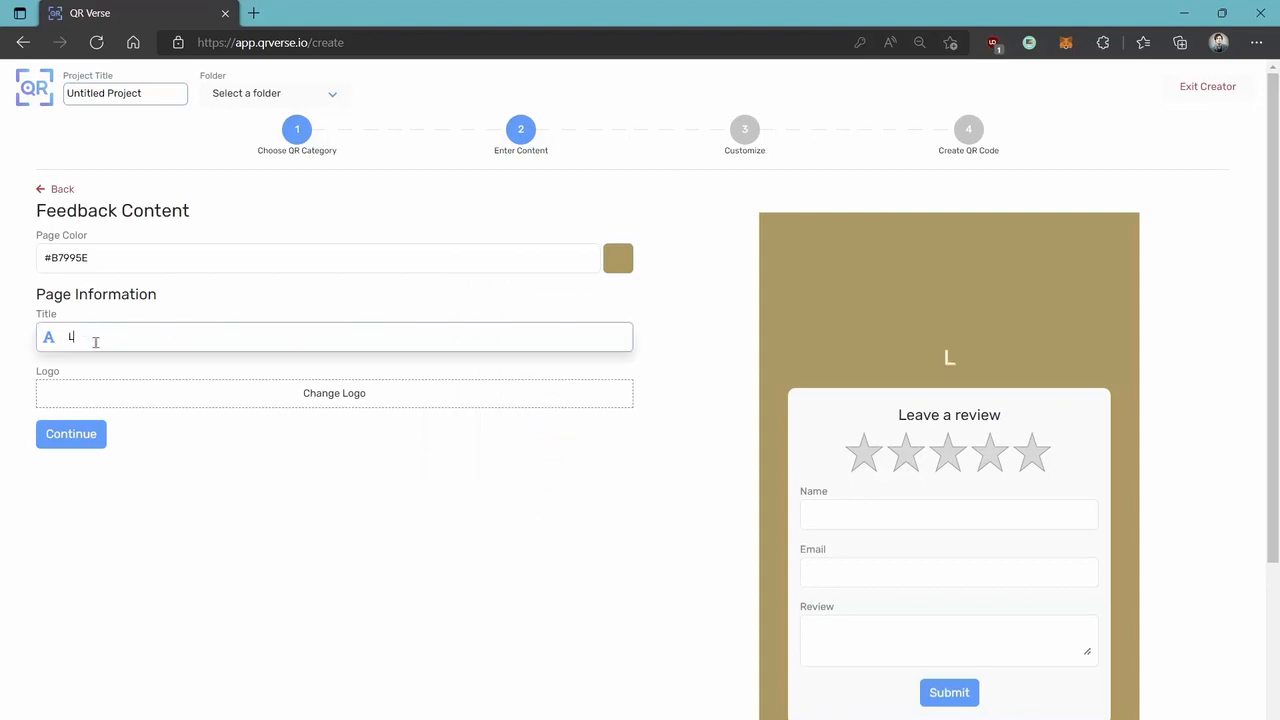
text(et us know what you think)
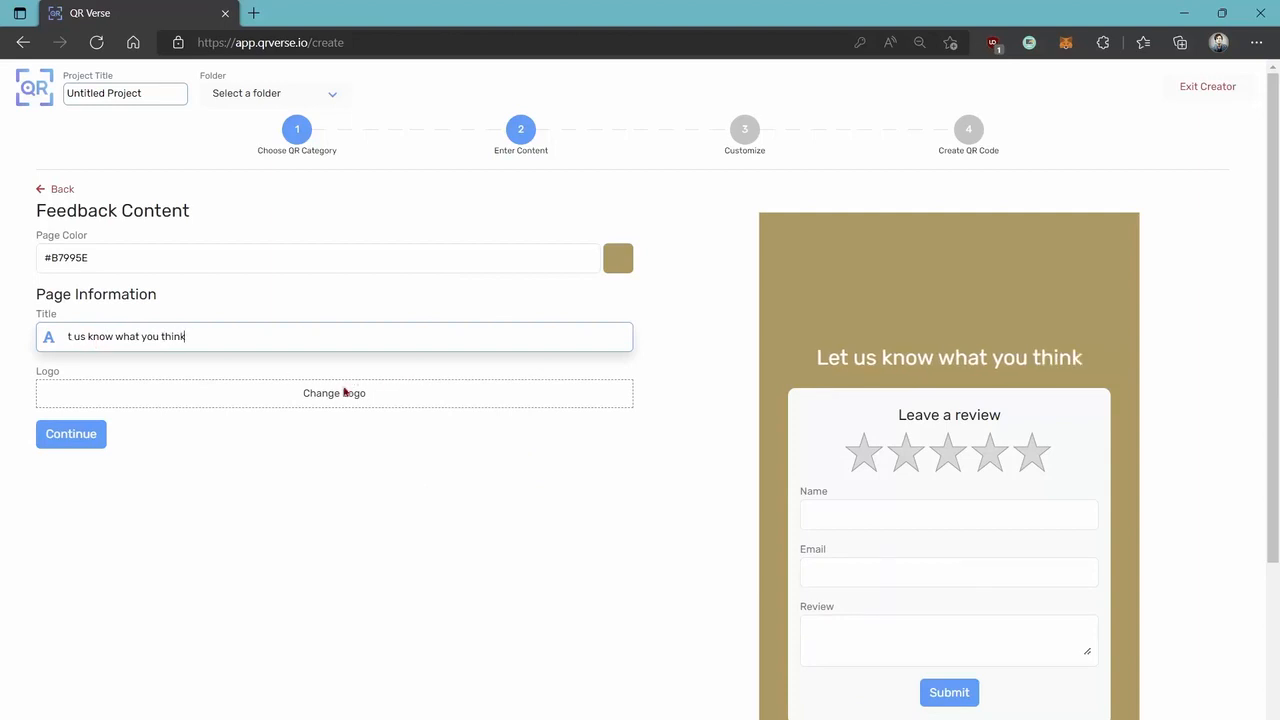
Step: Upload LOGO.png as the feedback page logo and continue to the QR code customization
click(326, 397)
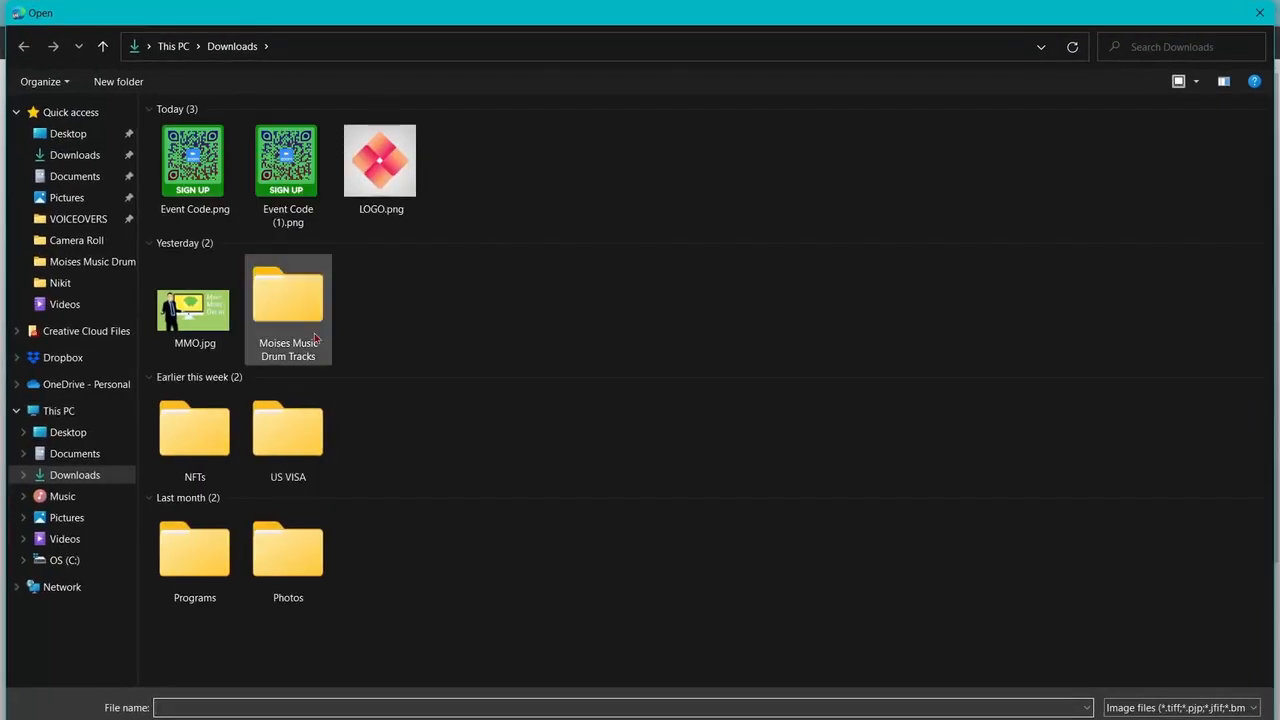
double_click(380, 158)
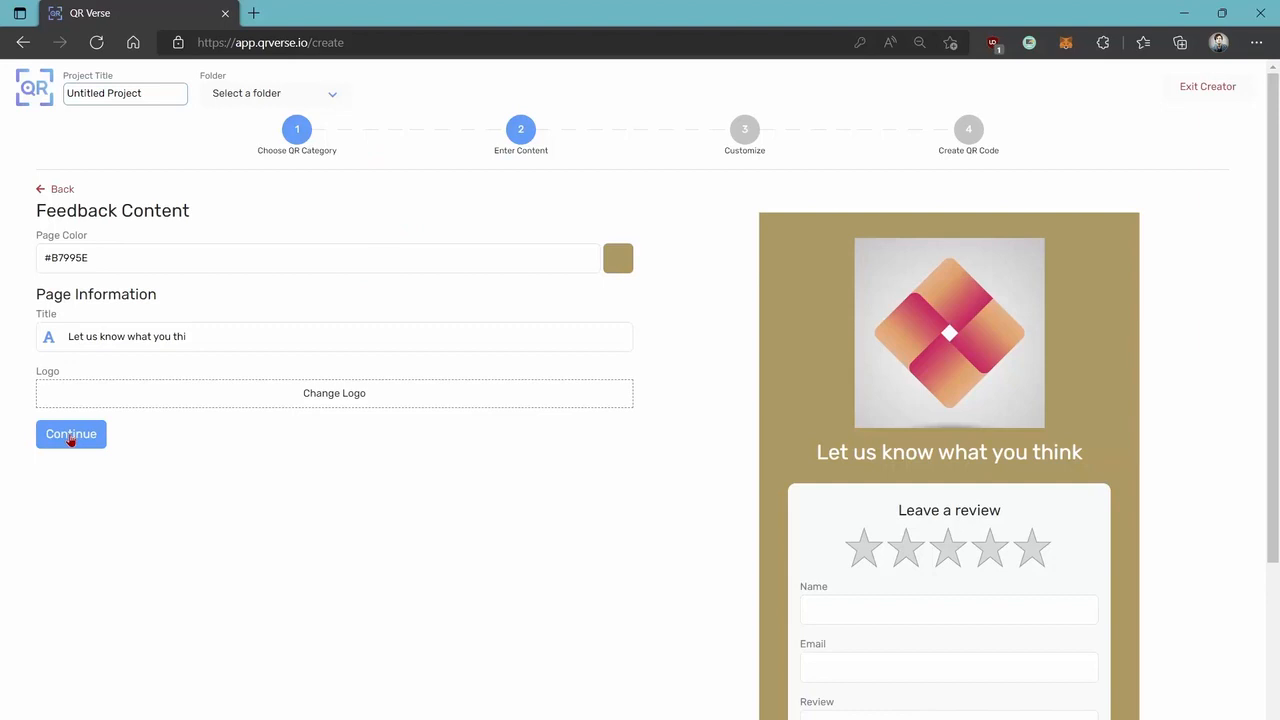
click(71, 436)
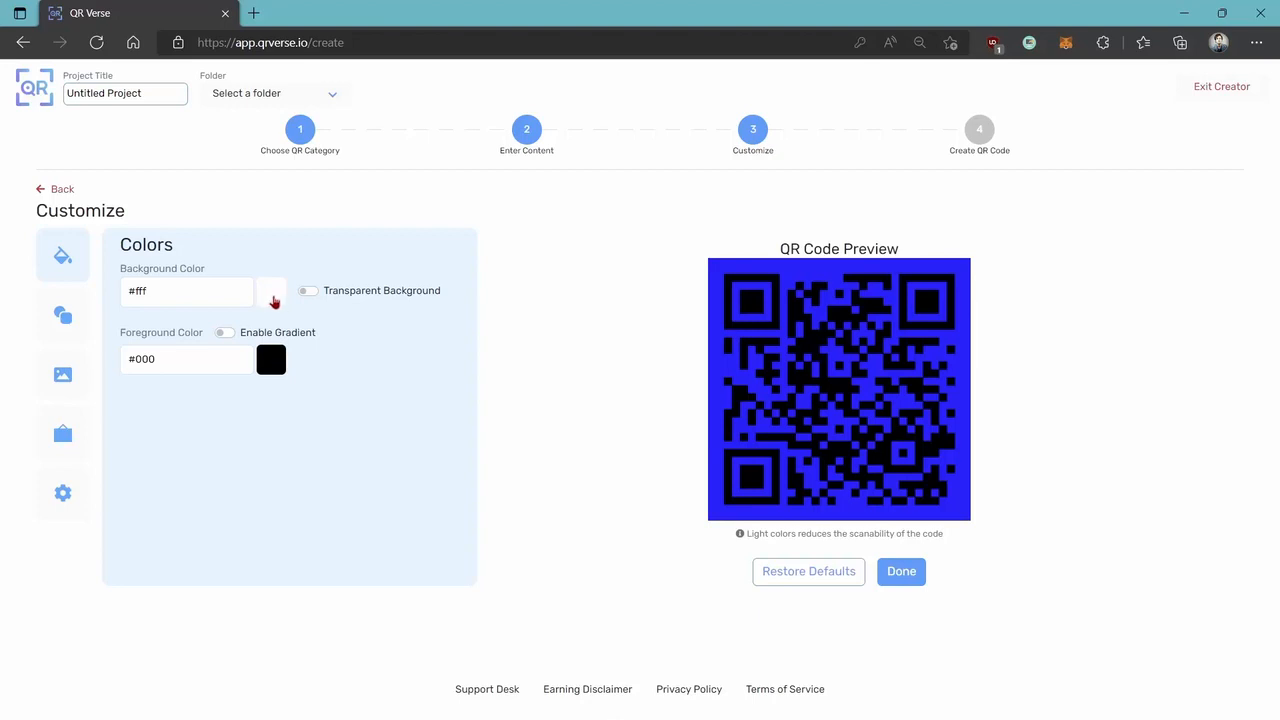
Step: Set the QR code's background color to the grayish beige #A5A095
click(272, 295)
click(165, 424)
click(148, 341)
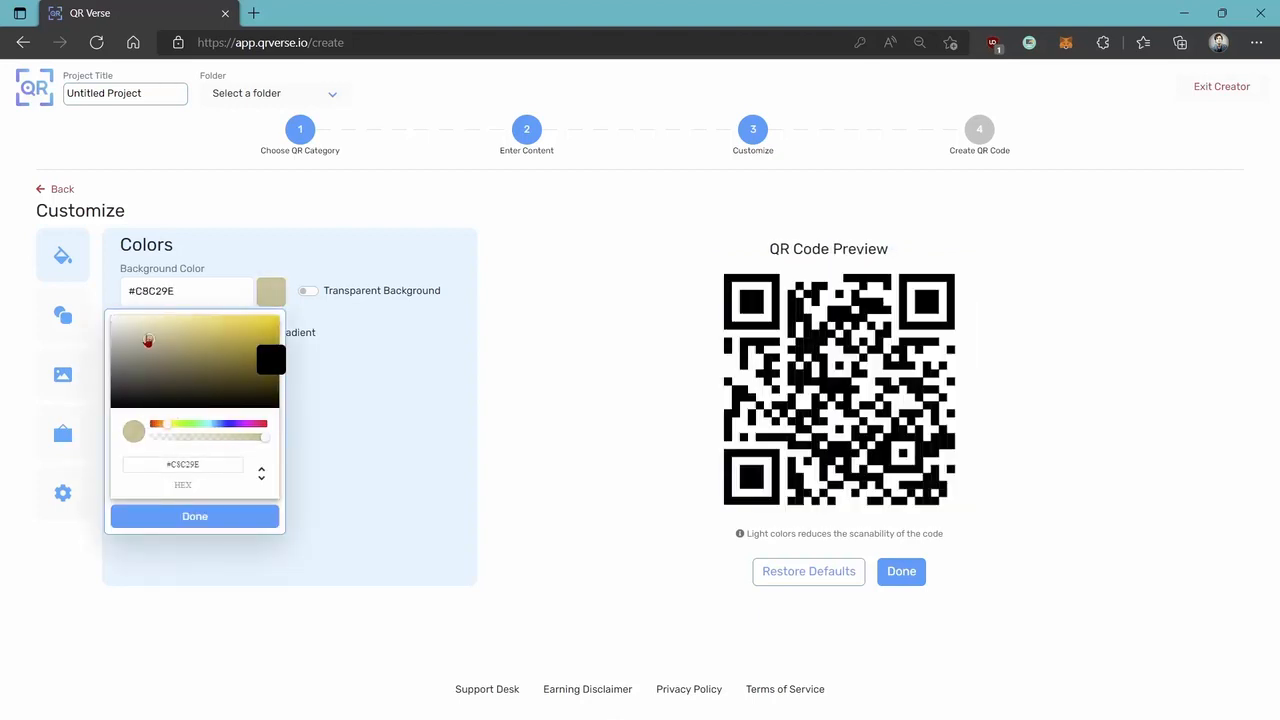
click(127, 356)
click(384, 428)
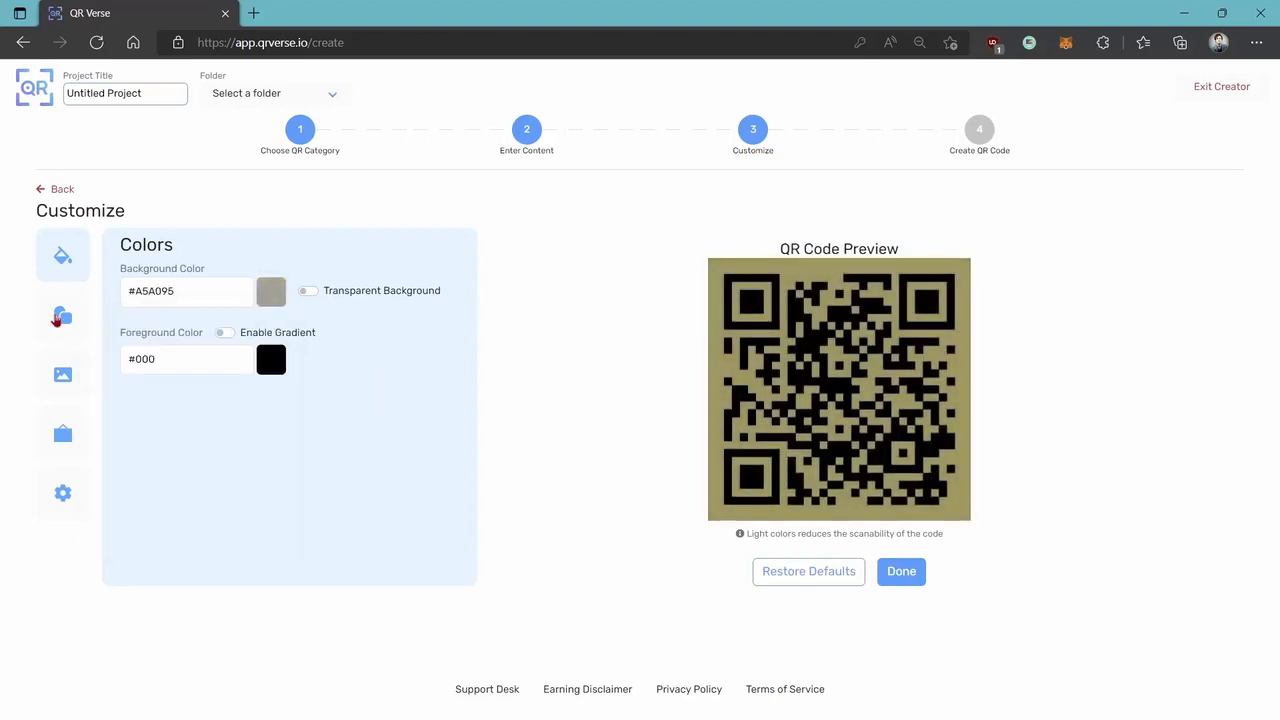
Step: Give the QR code a round-dot pattern and add LOGO.png as its custom logo
click(58, 317)
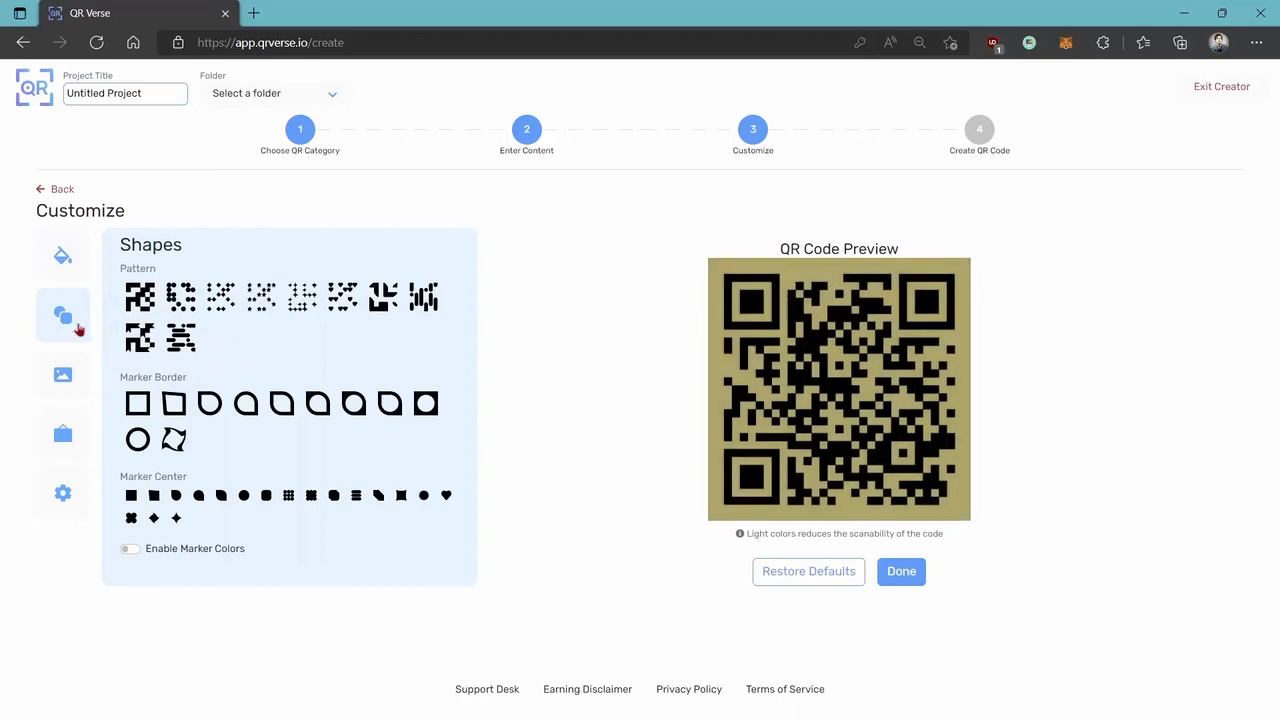
click(60, 378)
click(283, 336)
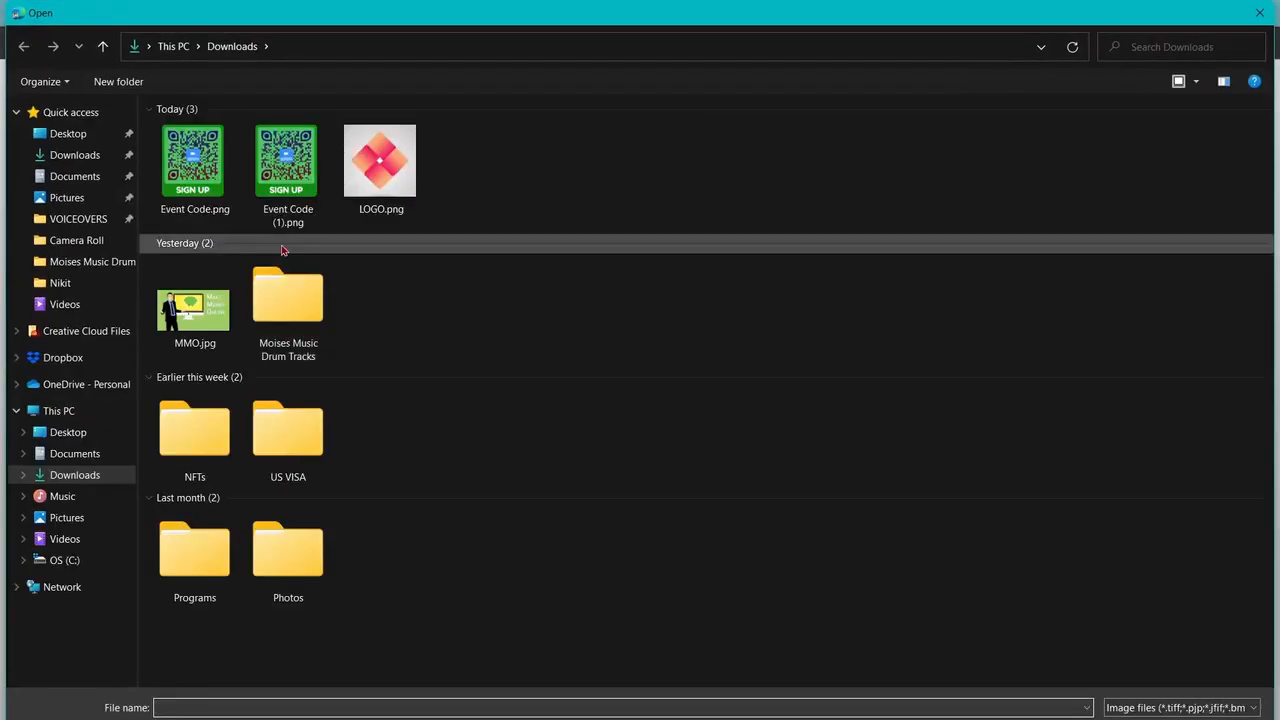
double_click(368, 185)
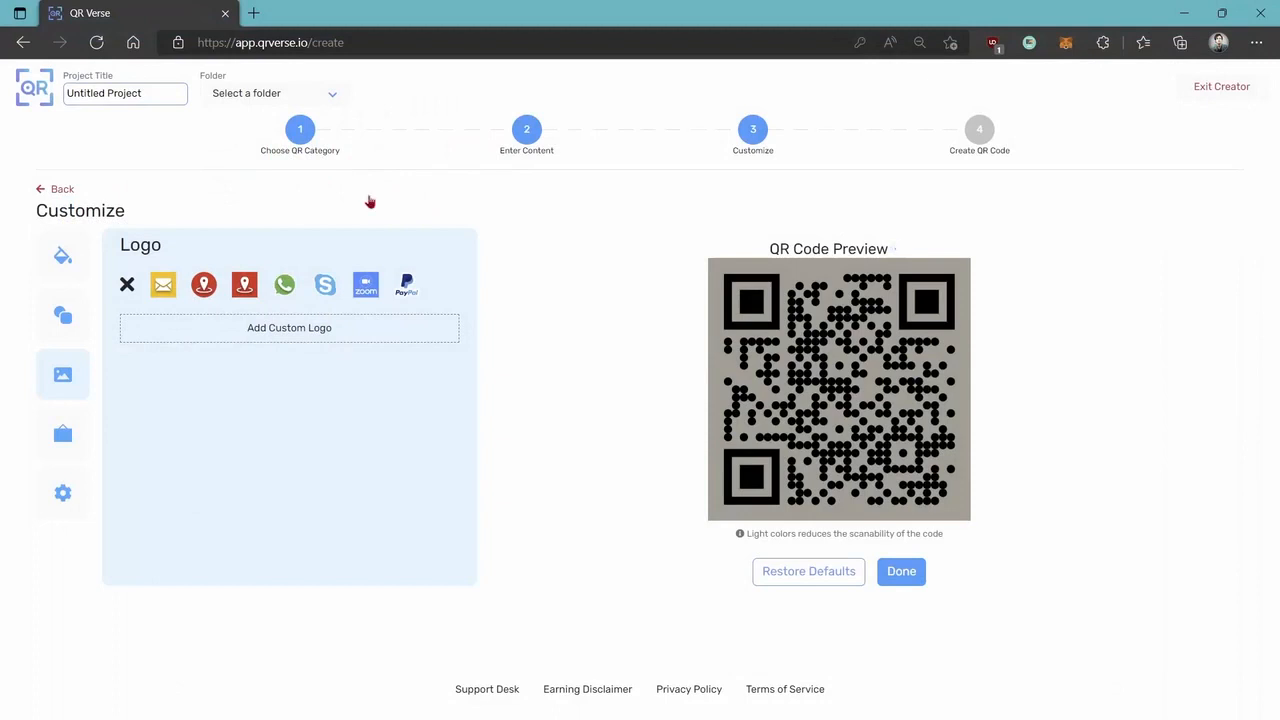
Step: Add a frame with the label "Leave A Review" above the QR code in Arial, and finish the customization
click(66, 438)
triple_click(200, 371)
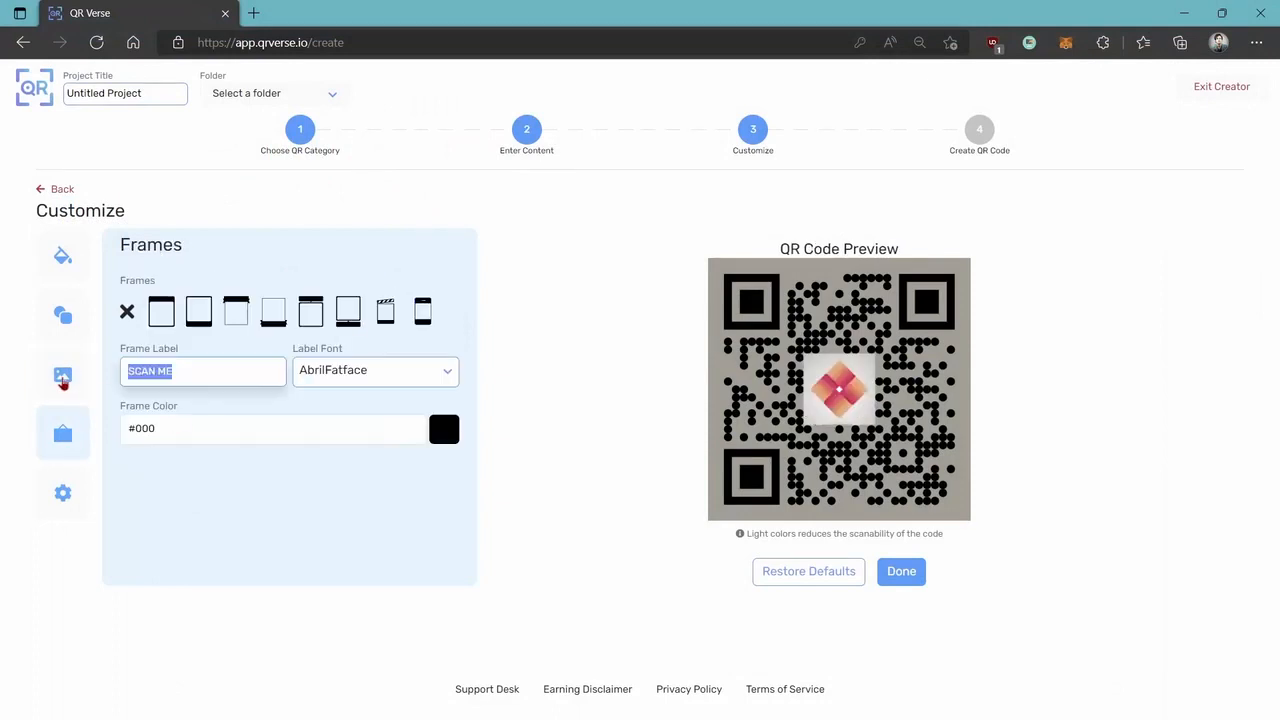
text(Leave A Review)
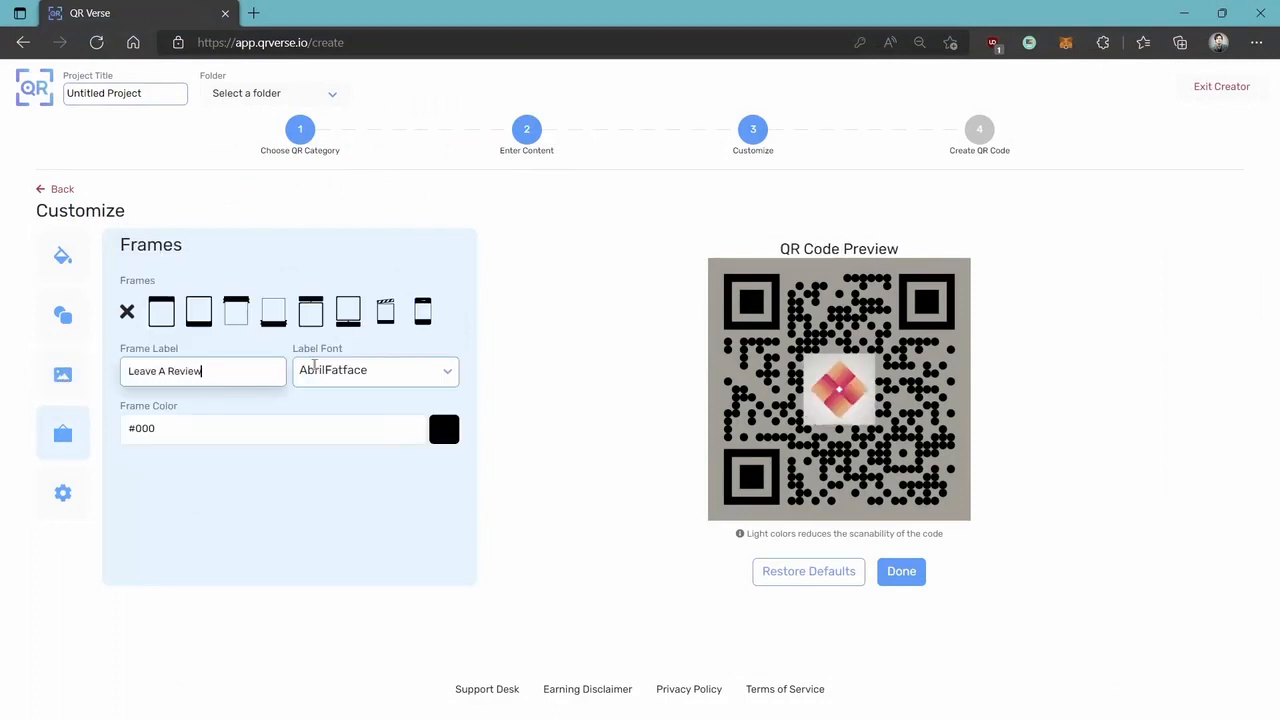
click(160, 312)
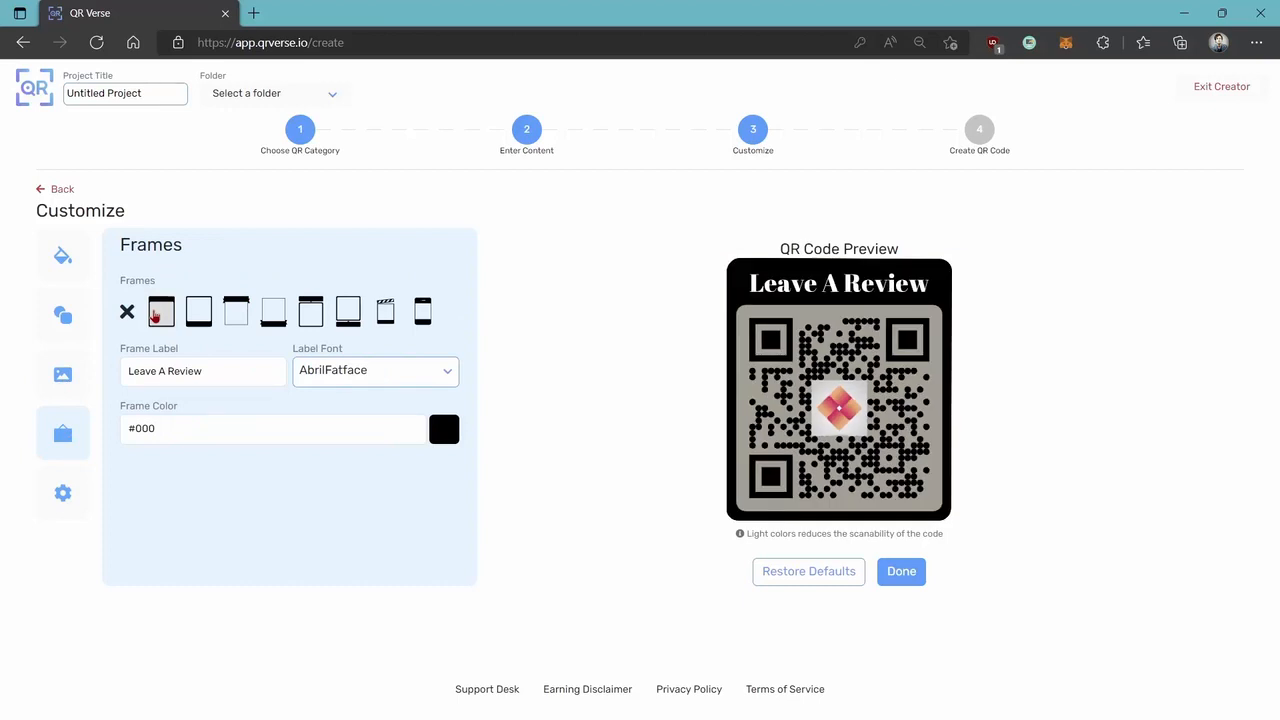
click(356, 370)
click(311, 430)
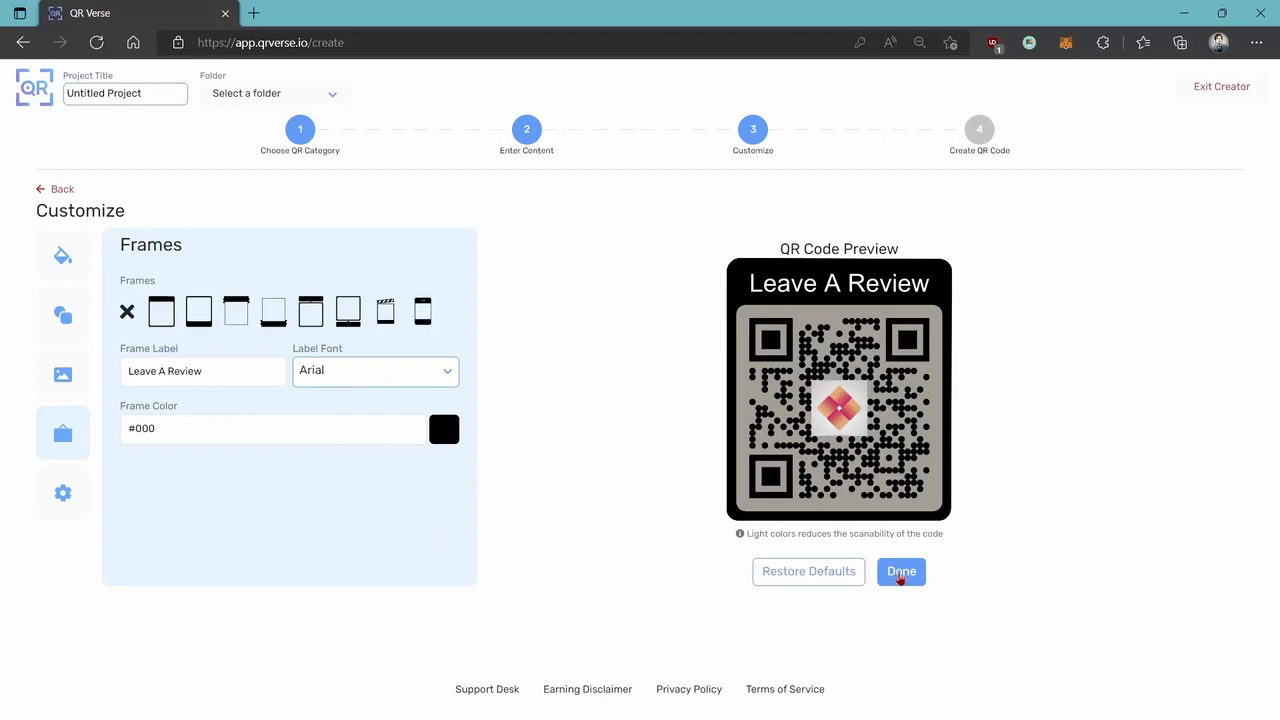
click(900, 574)
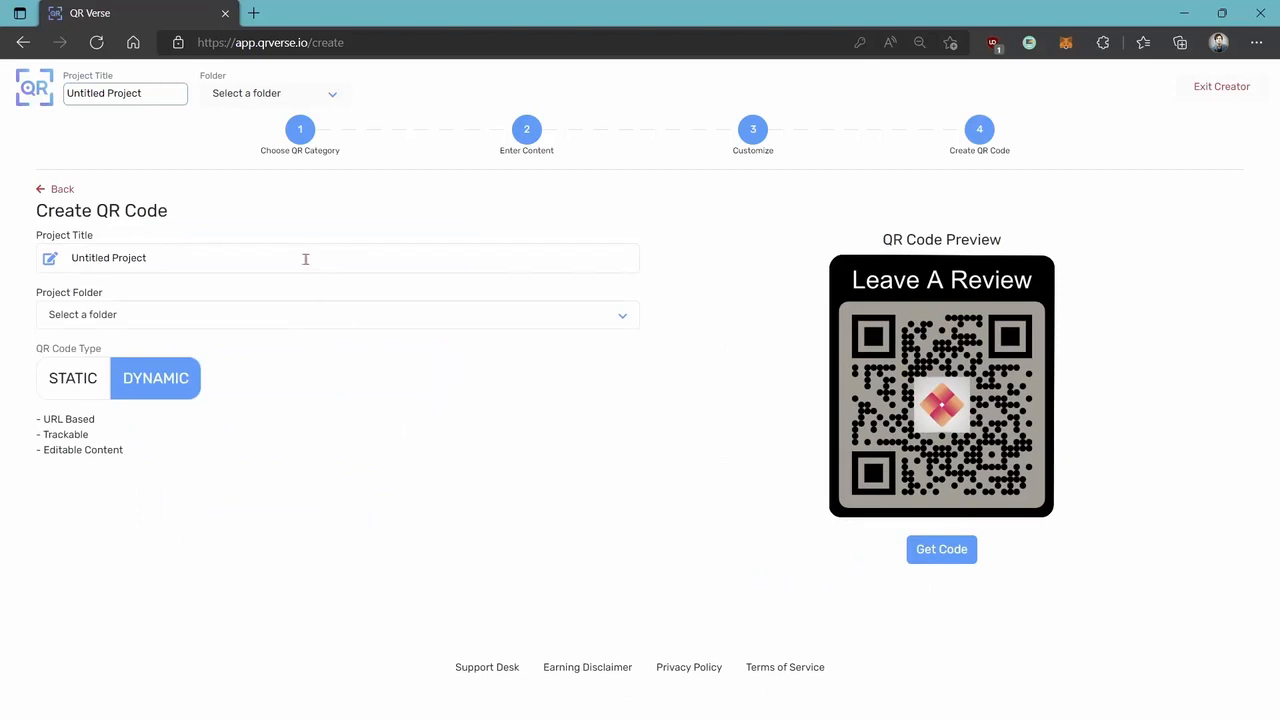
Step: Title the project "Feedback Form", assign it to the DYNAMIC folder, and generate the dynamic QR code
drag(306, 257, 3, 264)
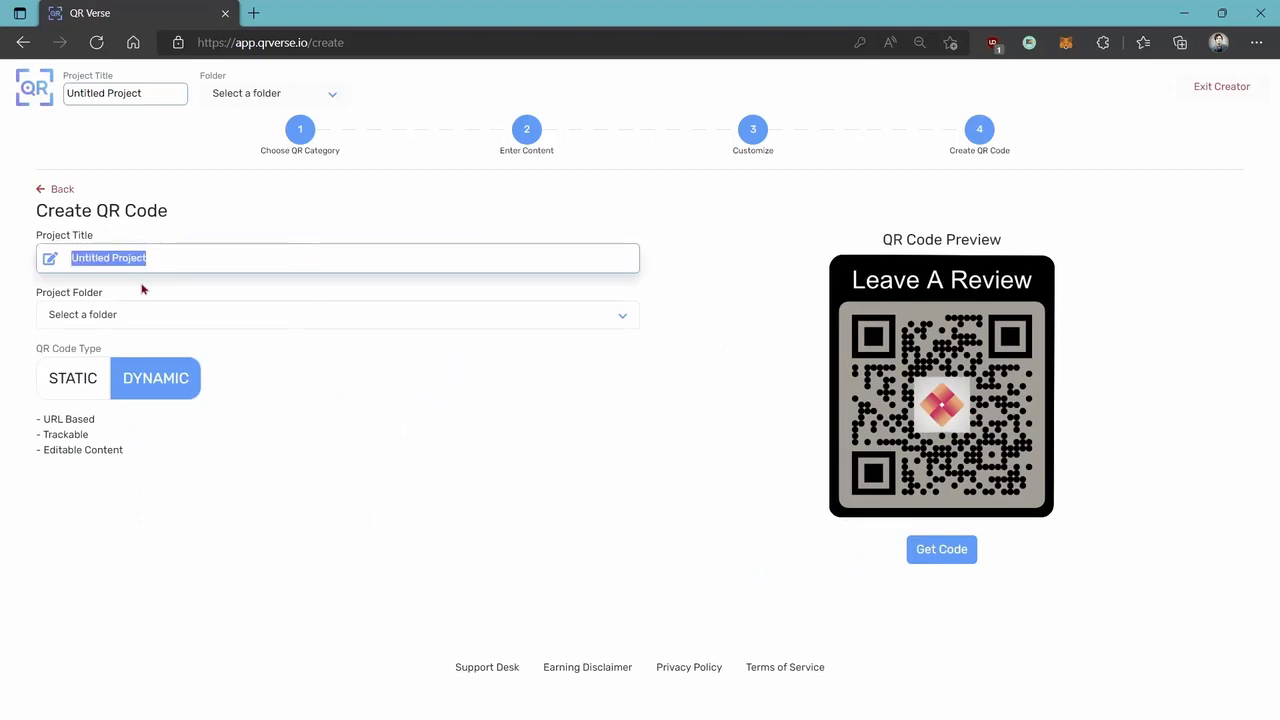
text(Feedback Form)
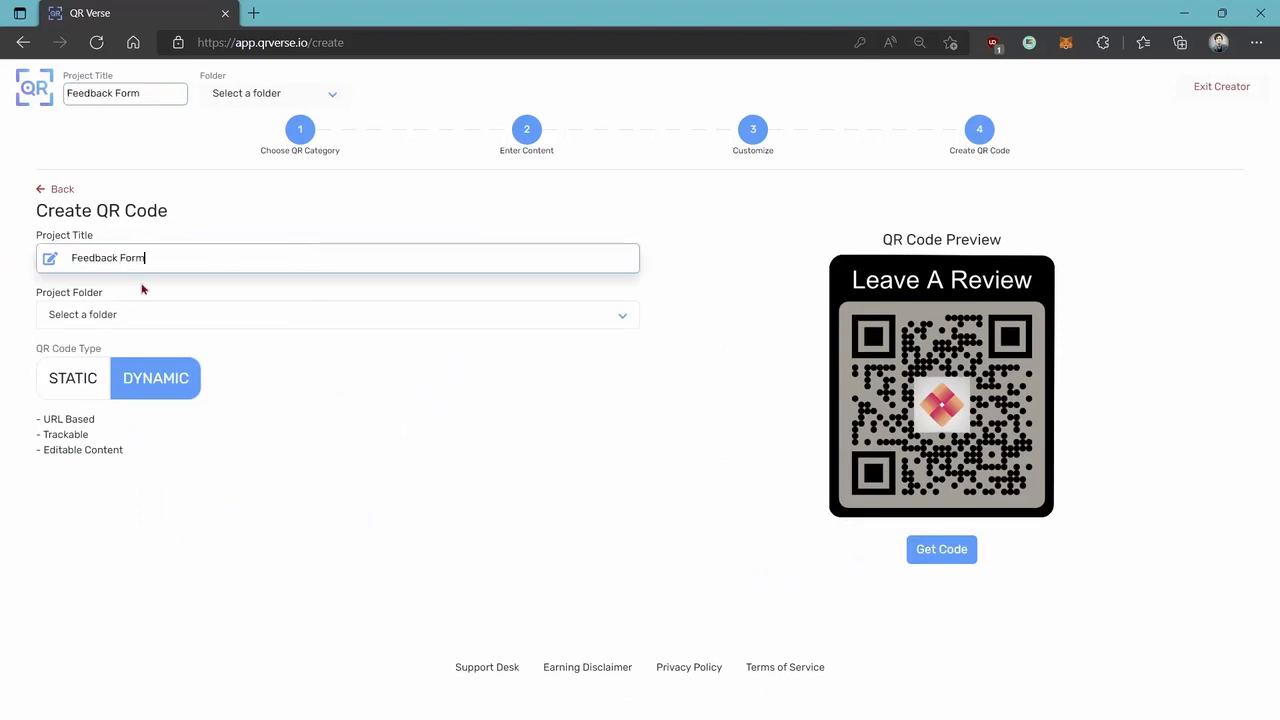
click(194, 324)
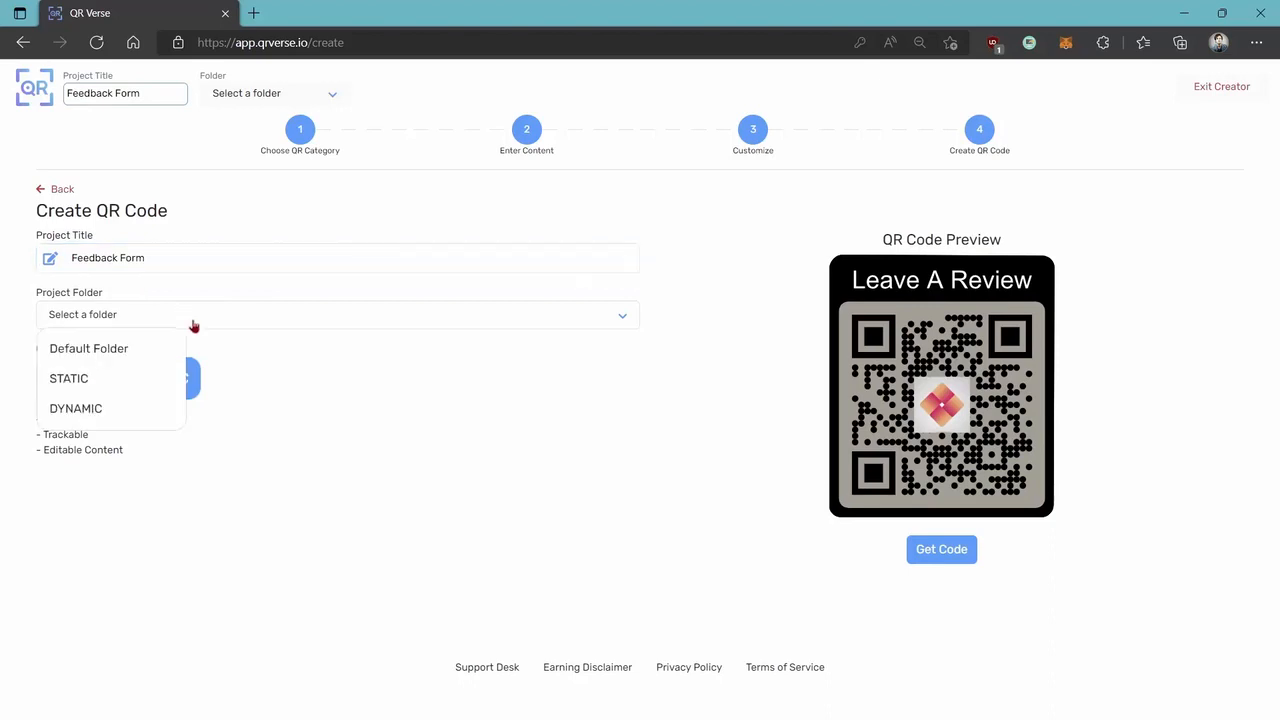
click(117, 413)
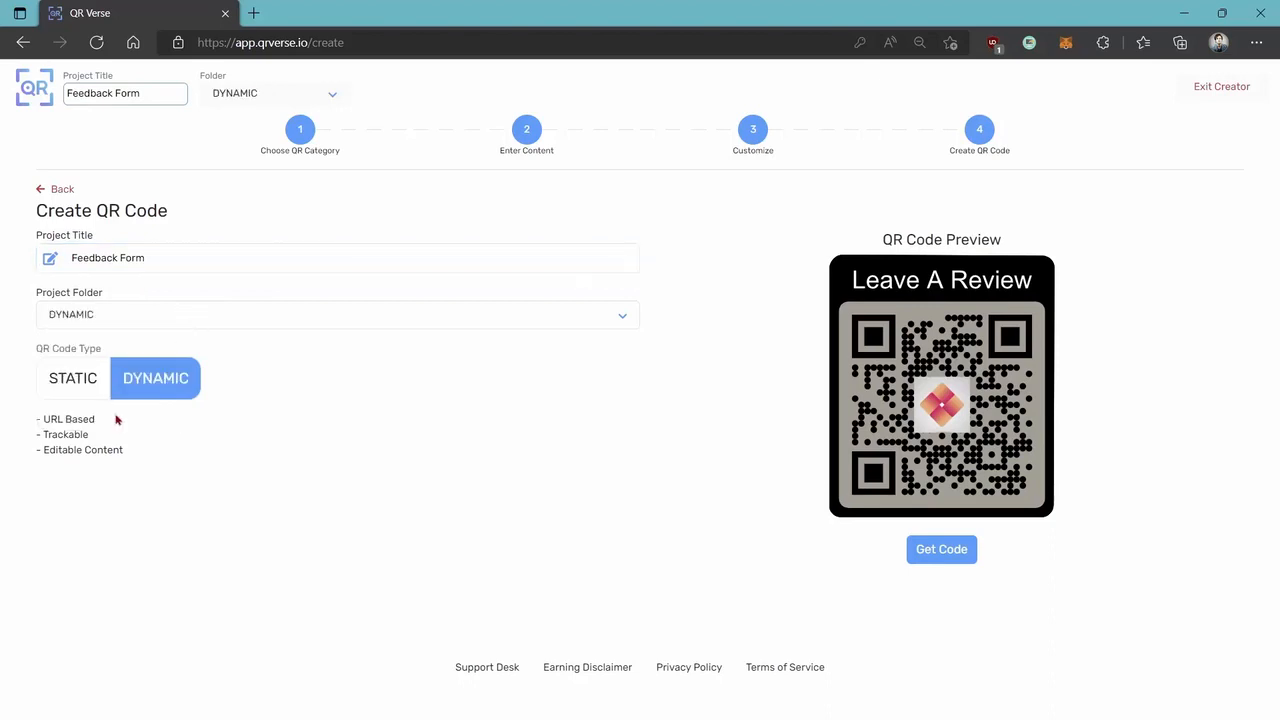
click(941, 549)
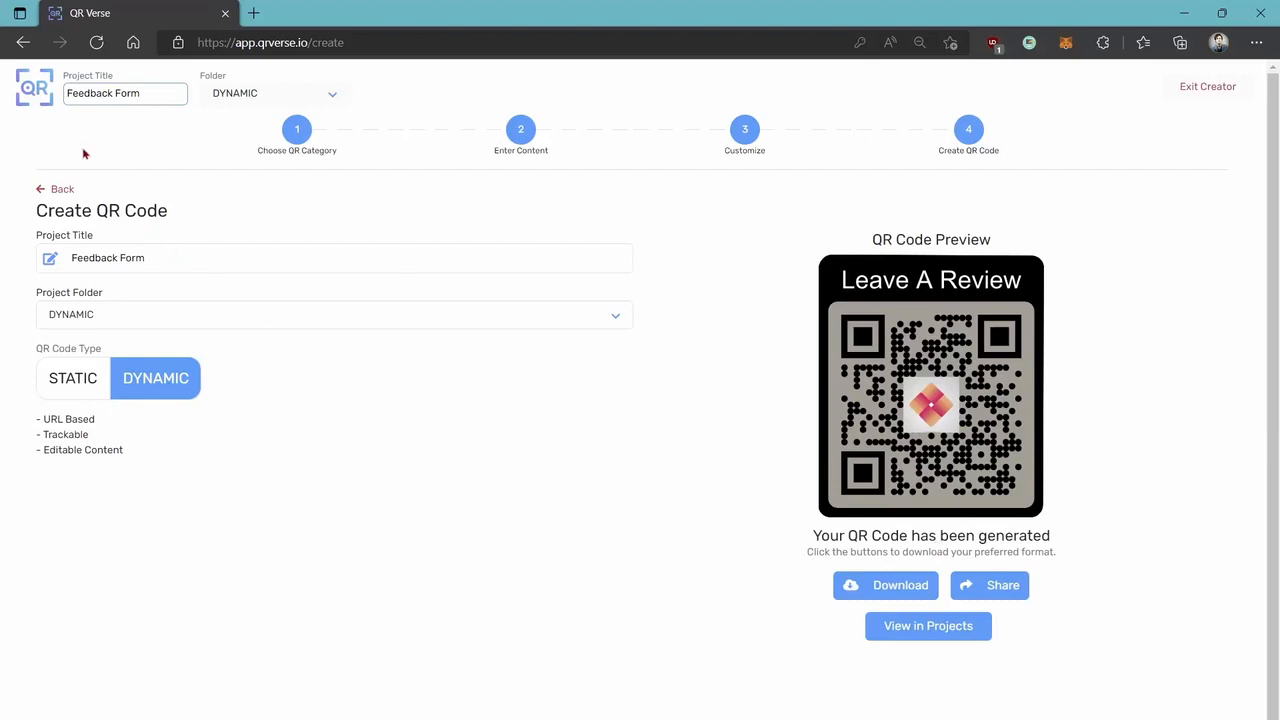
Step: Review the project list filtered by static, dynamic, and all QR code types
click(33, 95)
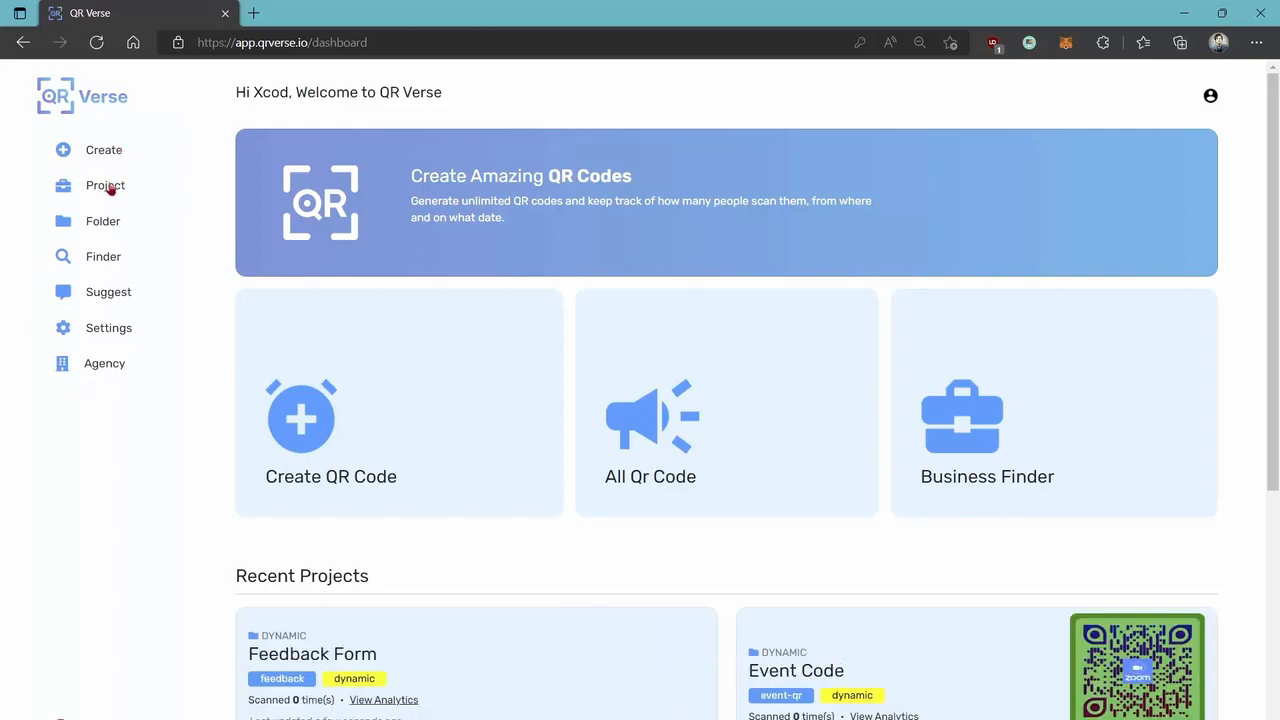
click(107, 186)
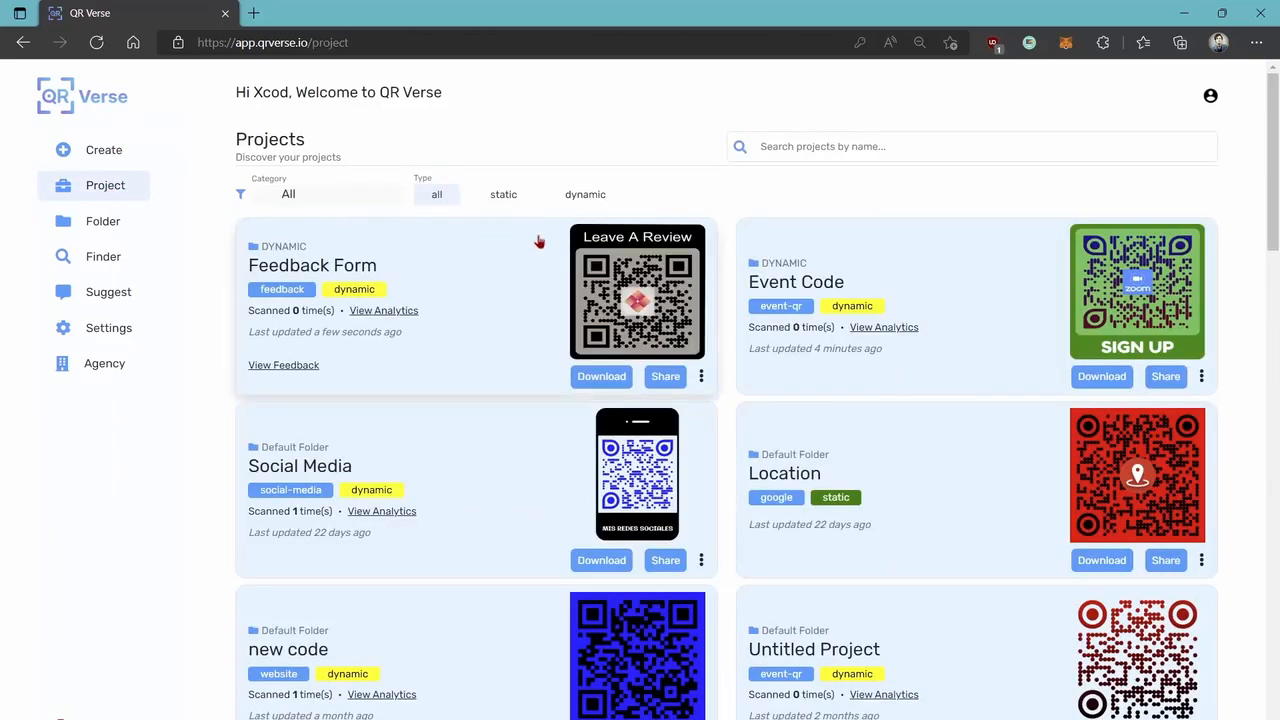
scroll(534, 242, down, 2)
scroll(530, 238, up, 2)
click(499, 196)
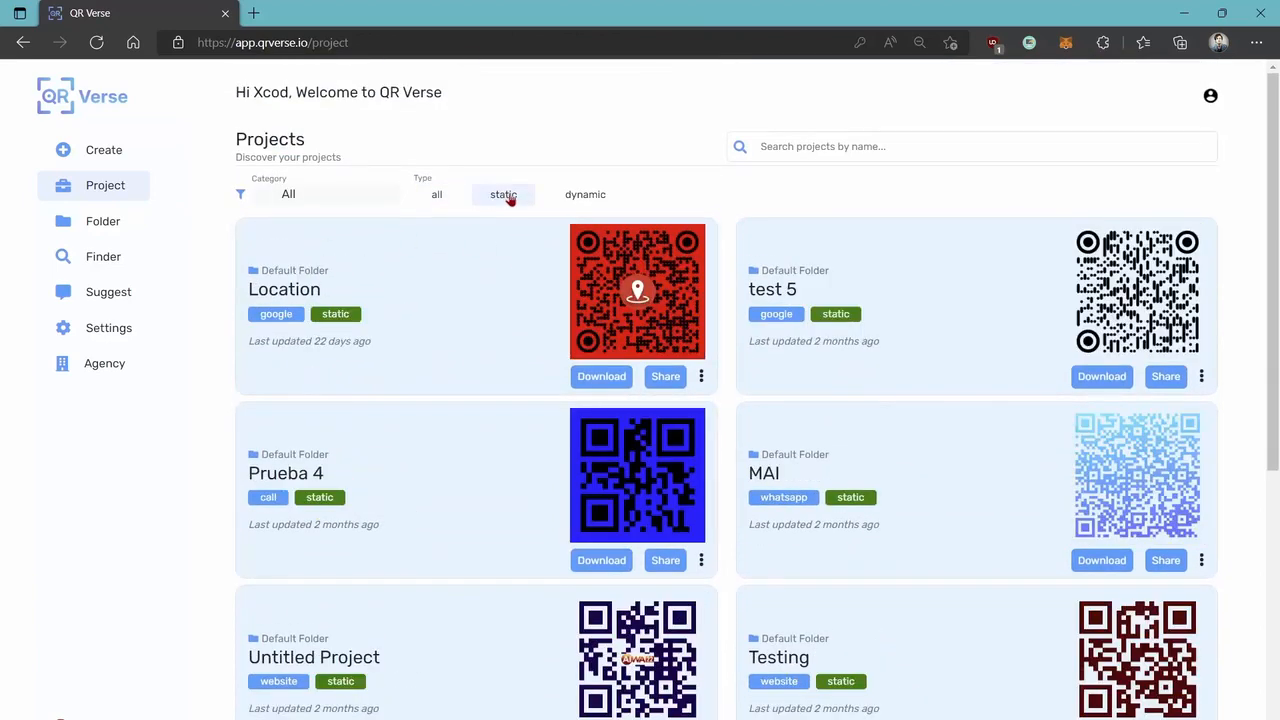
click(576, 202)
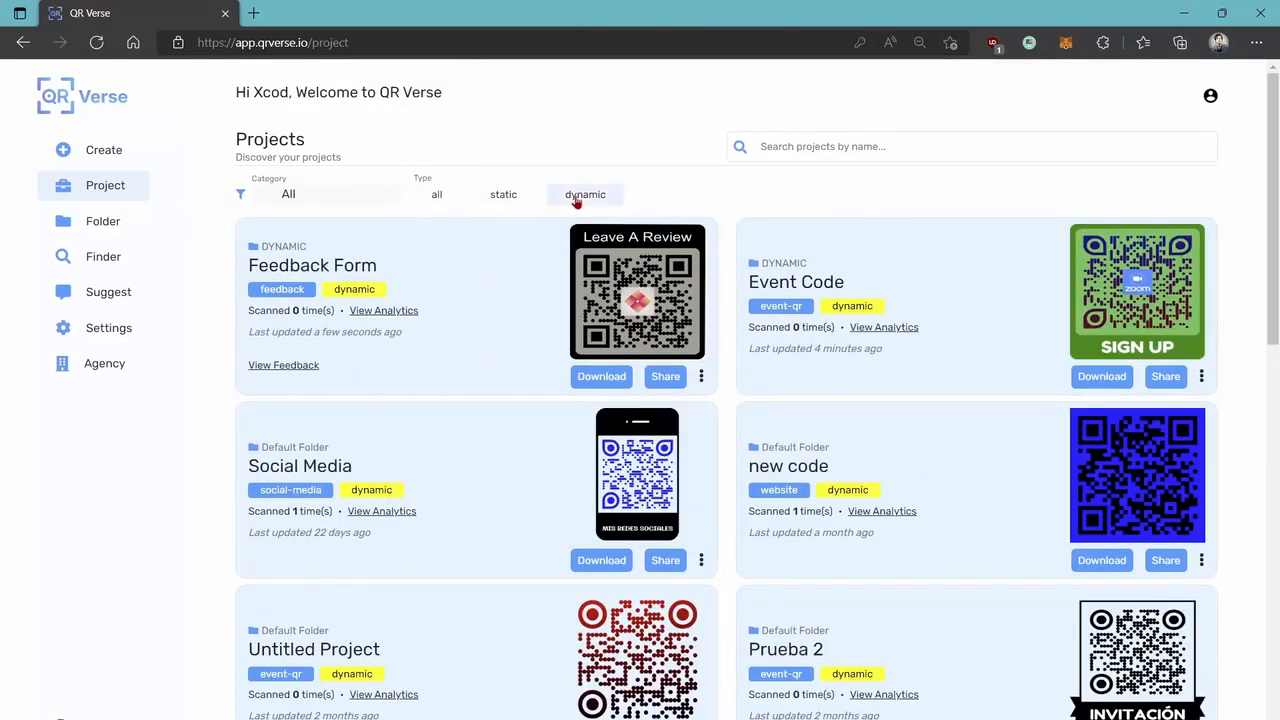
click(438, 198)
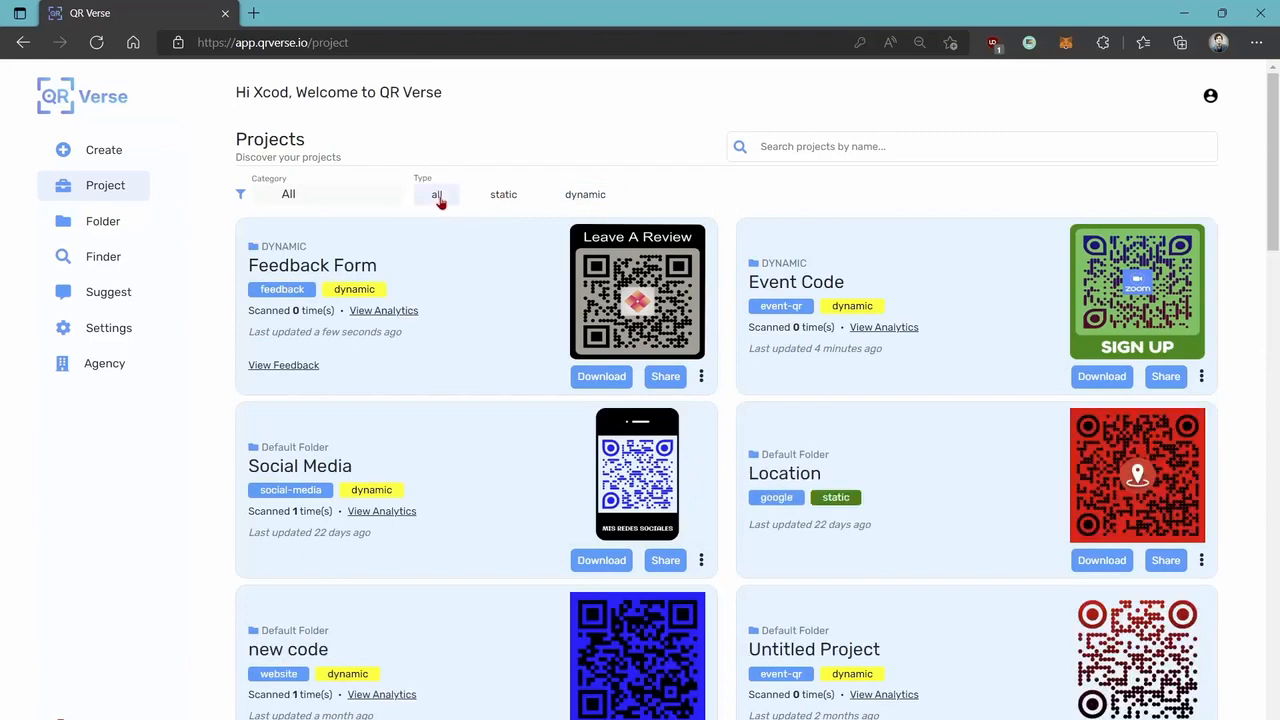
Step: Create a new project folder named CLIENT
click(92, 226)
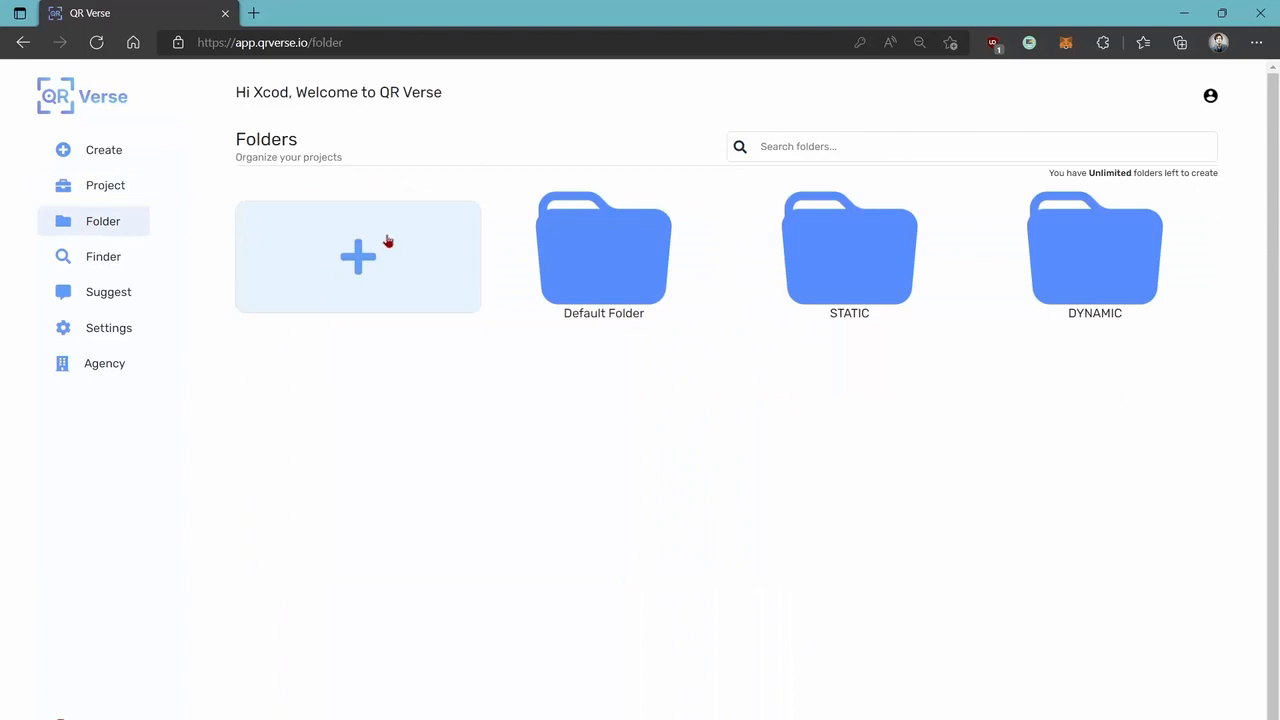
click(410, 263)
click(589, 143)
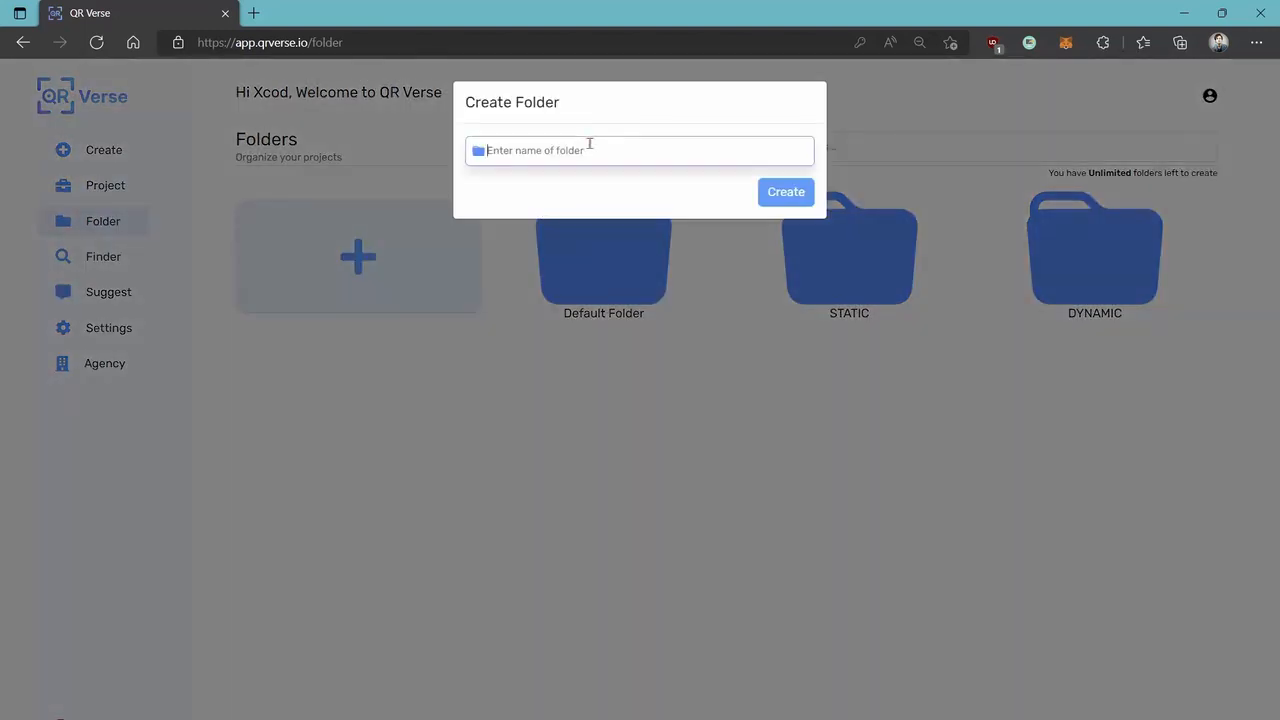
text(CLIENT)
click(784, 192)
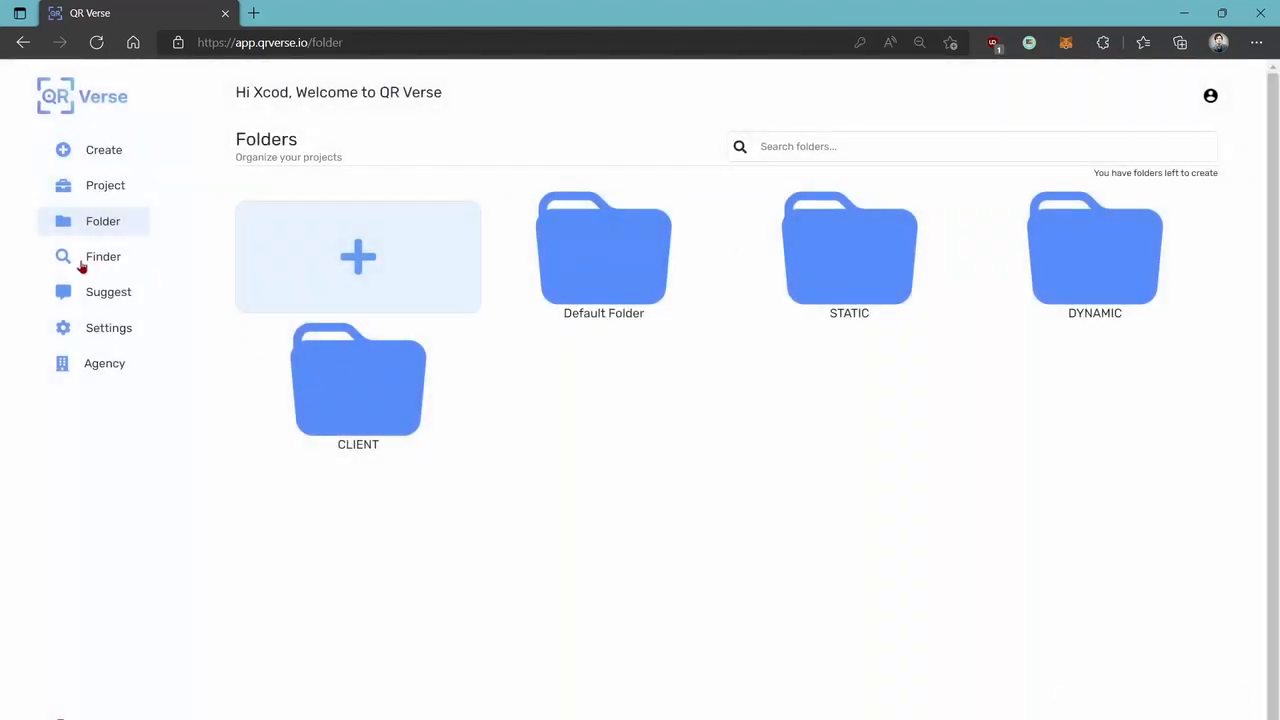
Step: View the job finder, feature suggestion, account settings, and agency assets pages
click(105, 272)
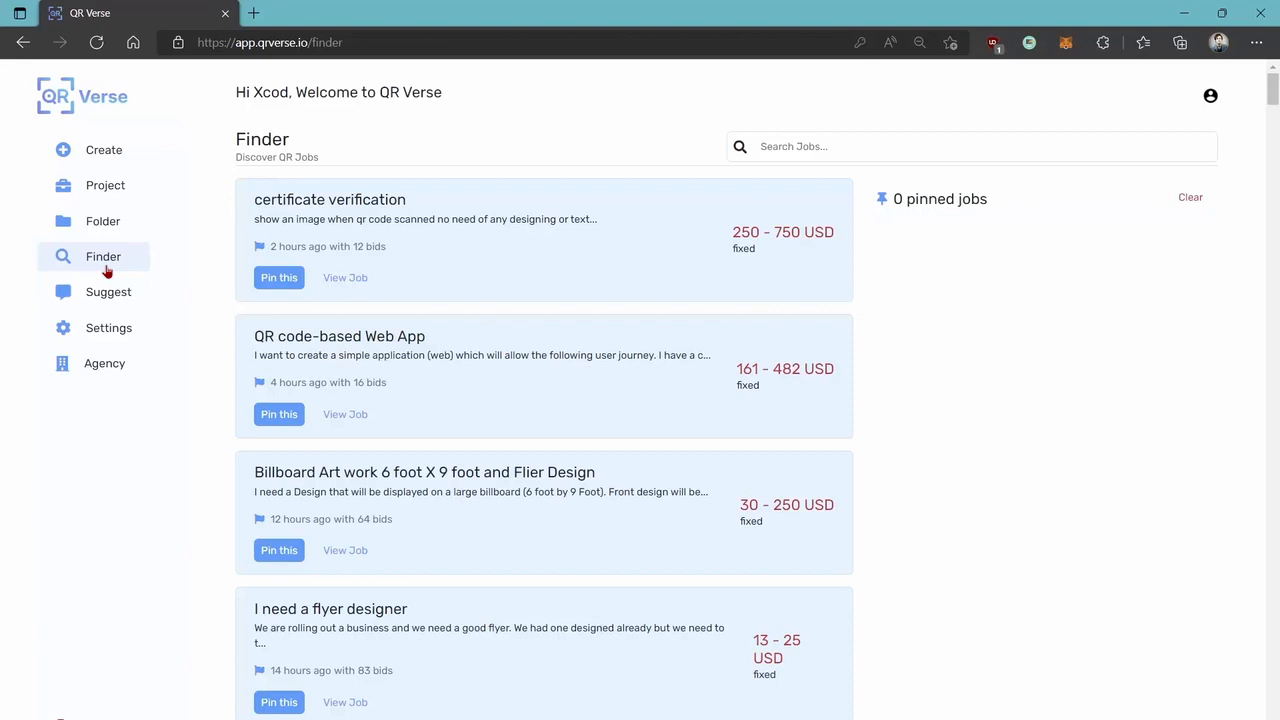
click(108, 304)
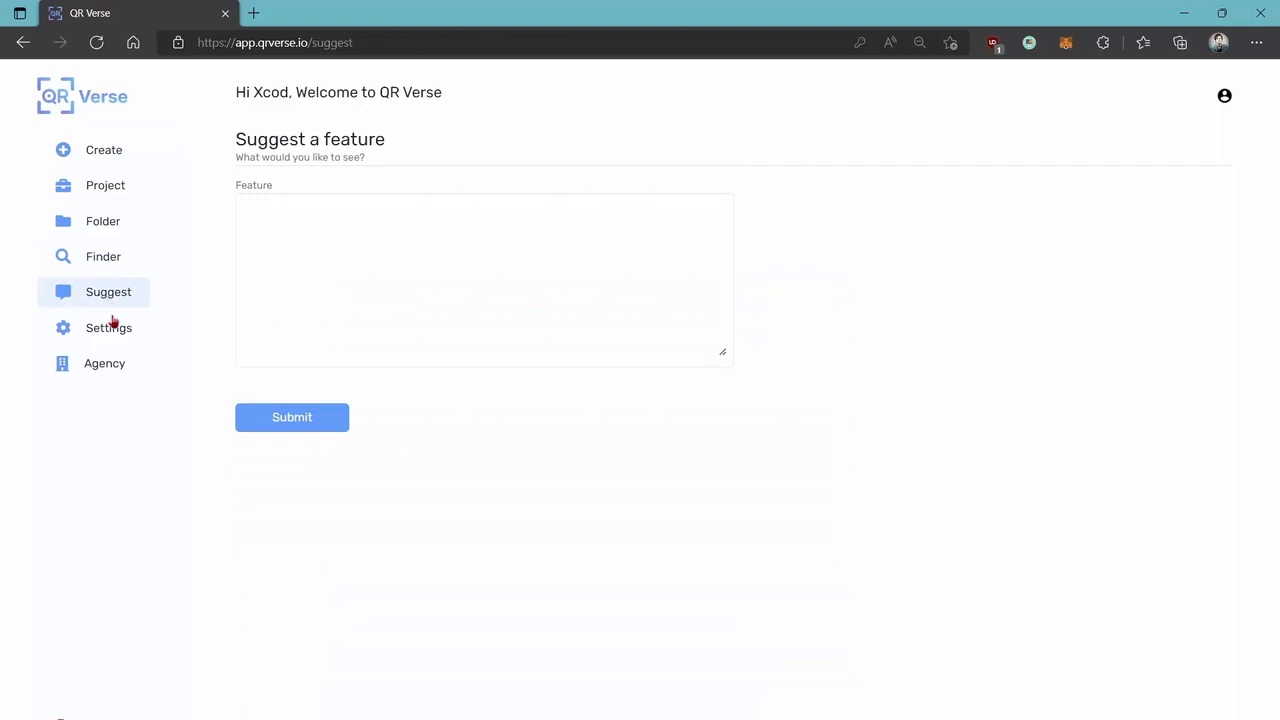
click(115, 332)
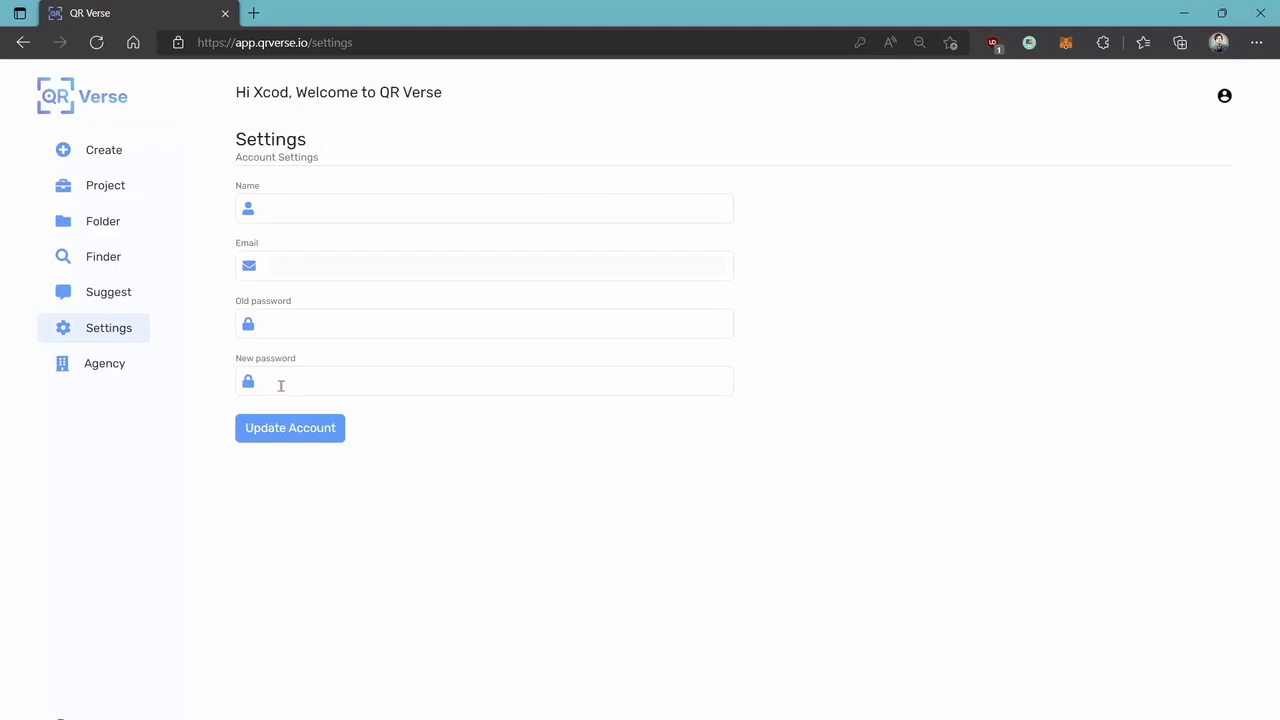
click(101, 368)
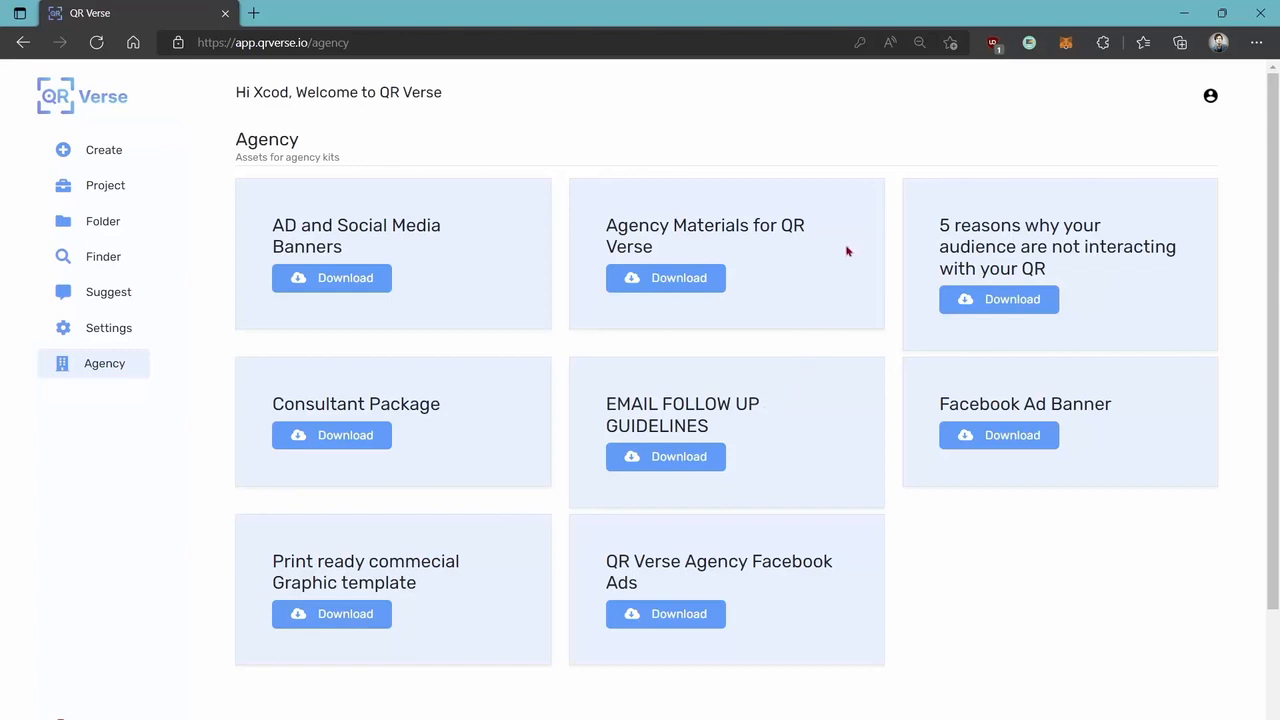
Step: Examine the Whitelabel domain, branding, and reseller options and the account menu, and return to the dashboard
click(1209, 100)
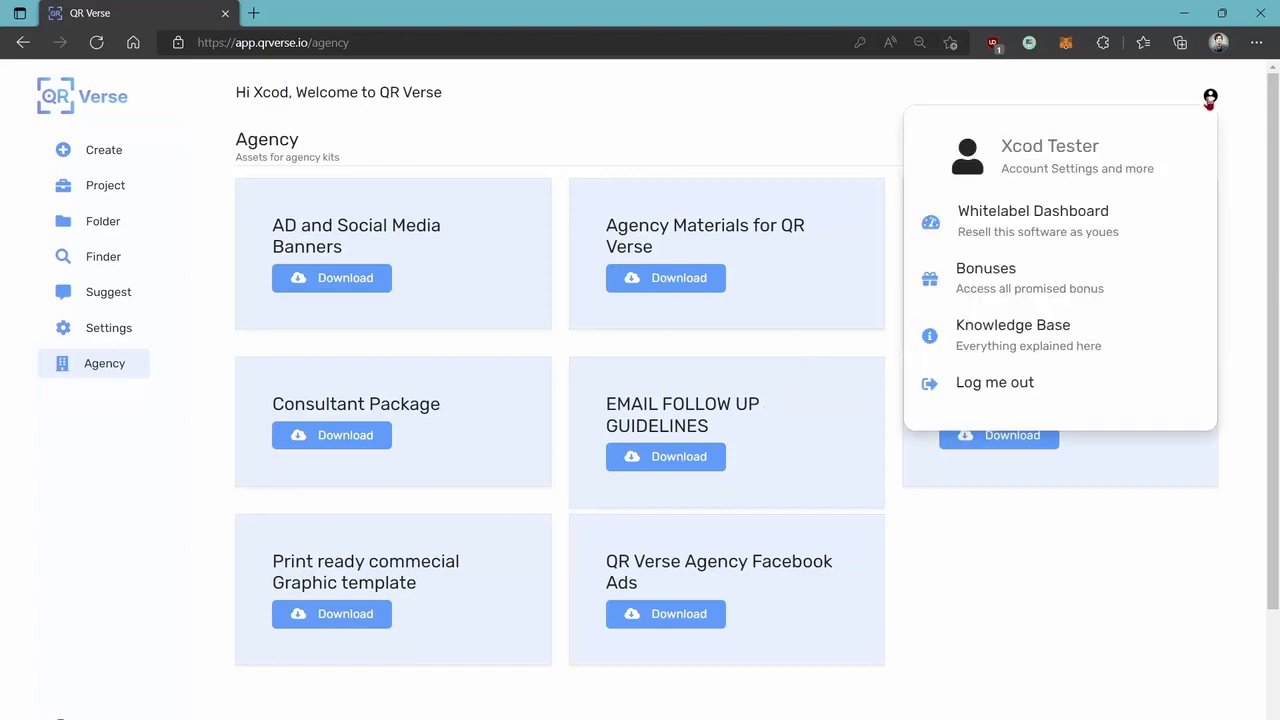
click(1041, 236)
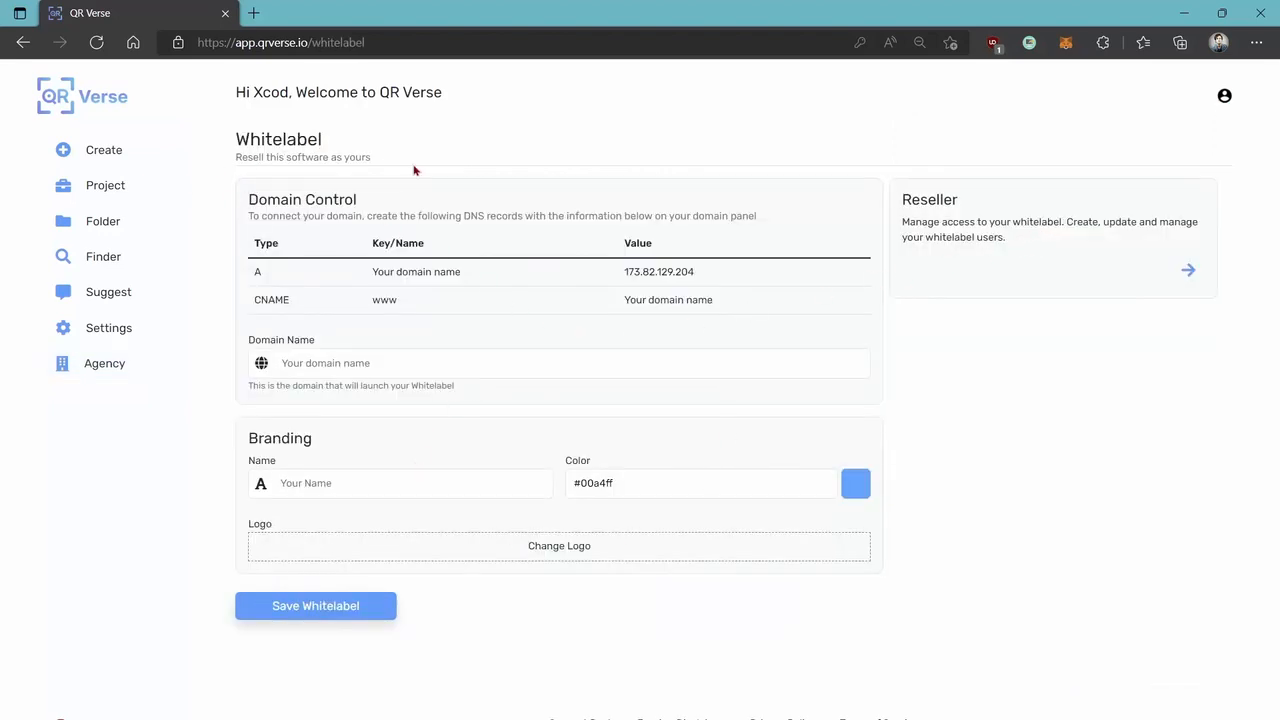
click(323, 485)
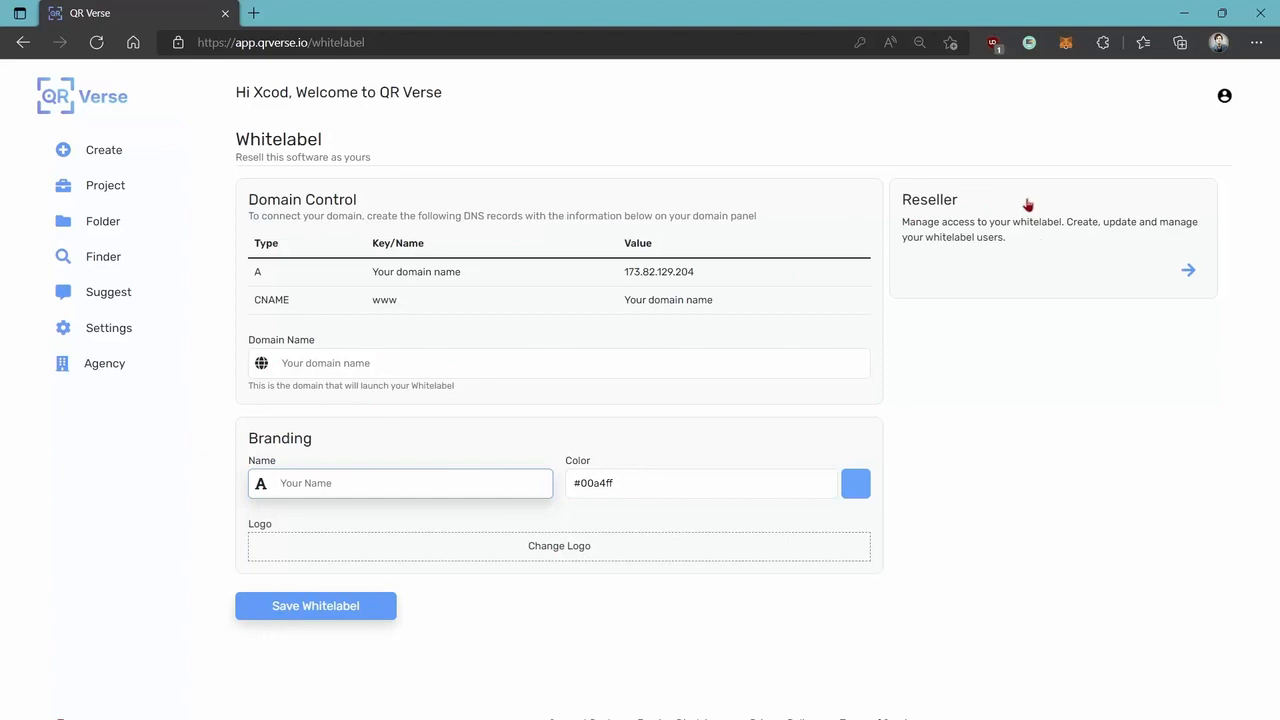
click(1224, 96)
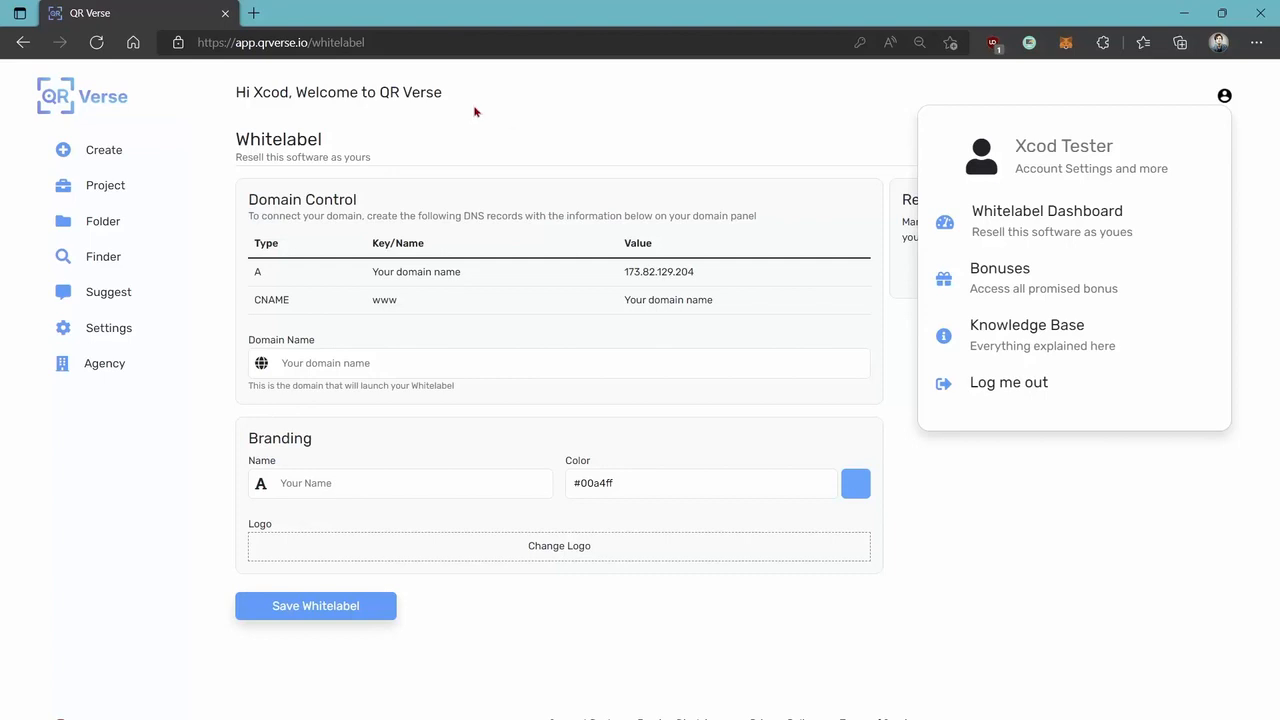
click(72, 95)
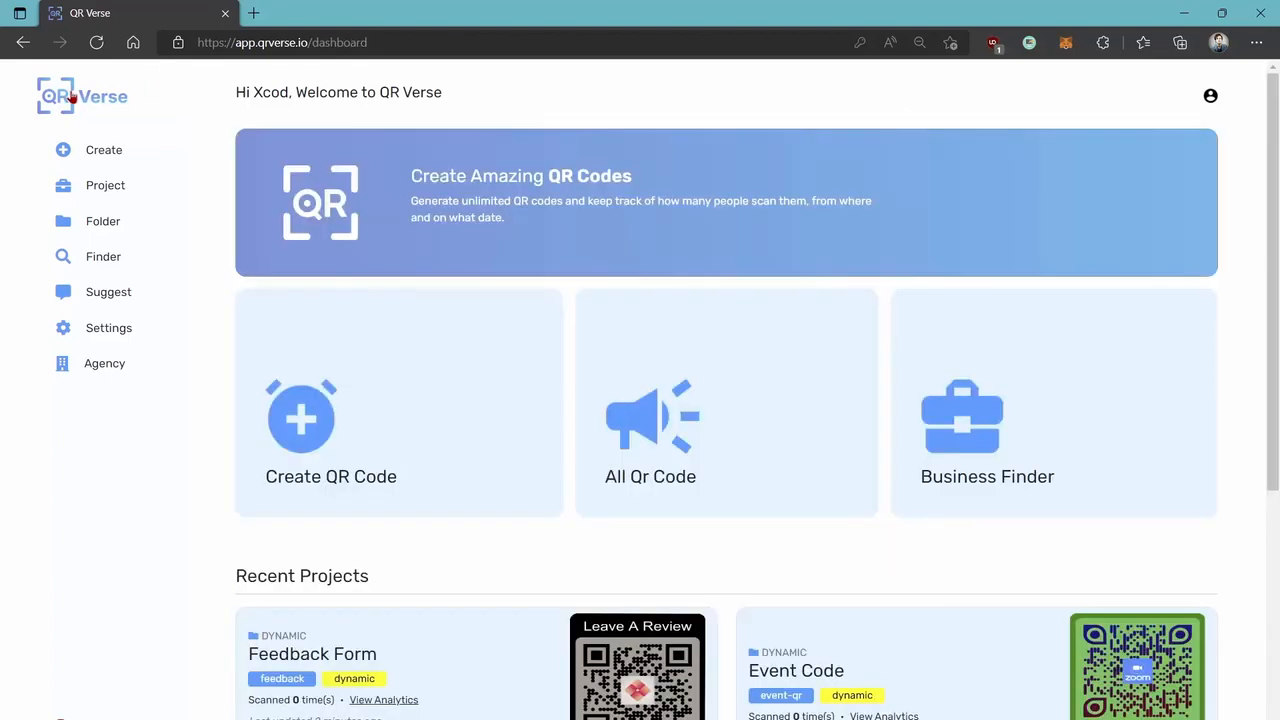